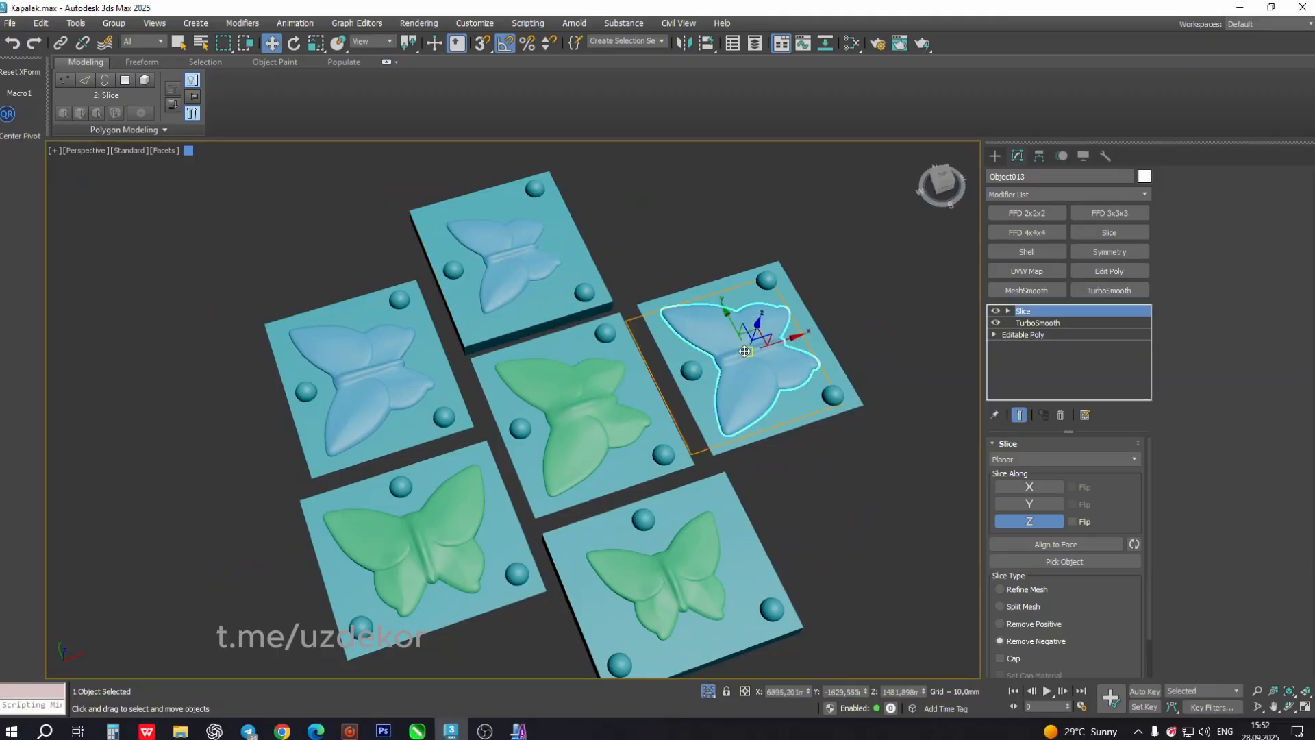
- Try rotating the sphere at the centre plate's upper-right corner 175° about Y and raising it above the plate
{"action": "middle_click_drag", "start_coordinate": [714, 338], "coordinate": [697, 332], "text": "alt"}
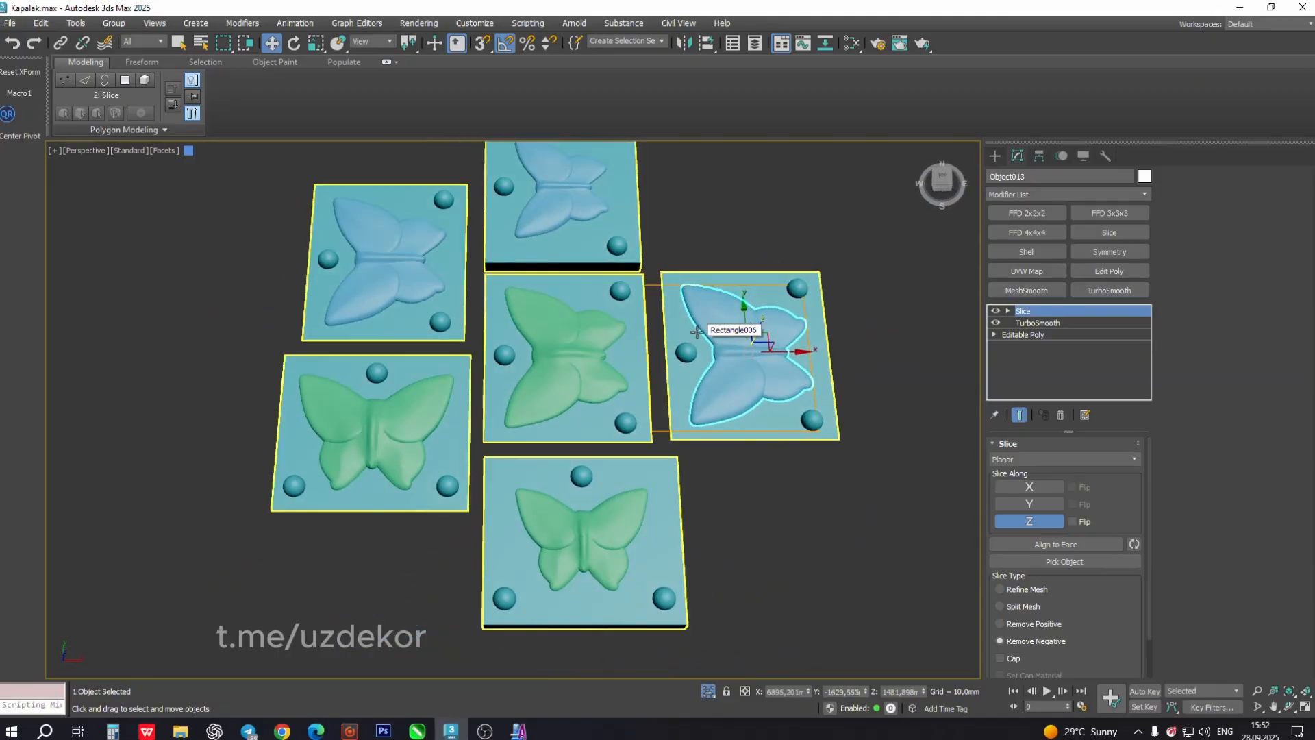
{"action": "scroll", "coordinate": [683, 330], "scroll_direction": "up", "scroll_amount": 3}
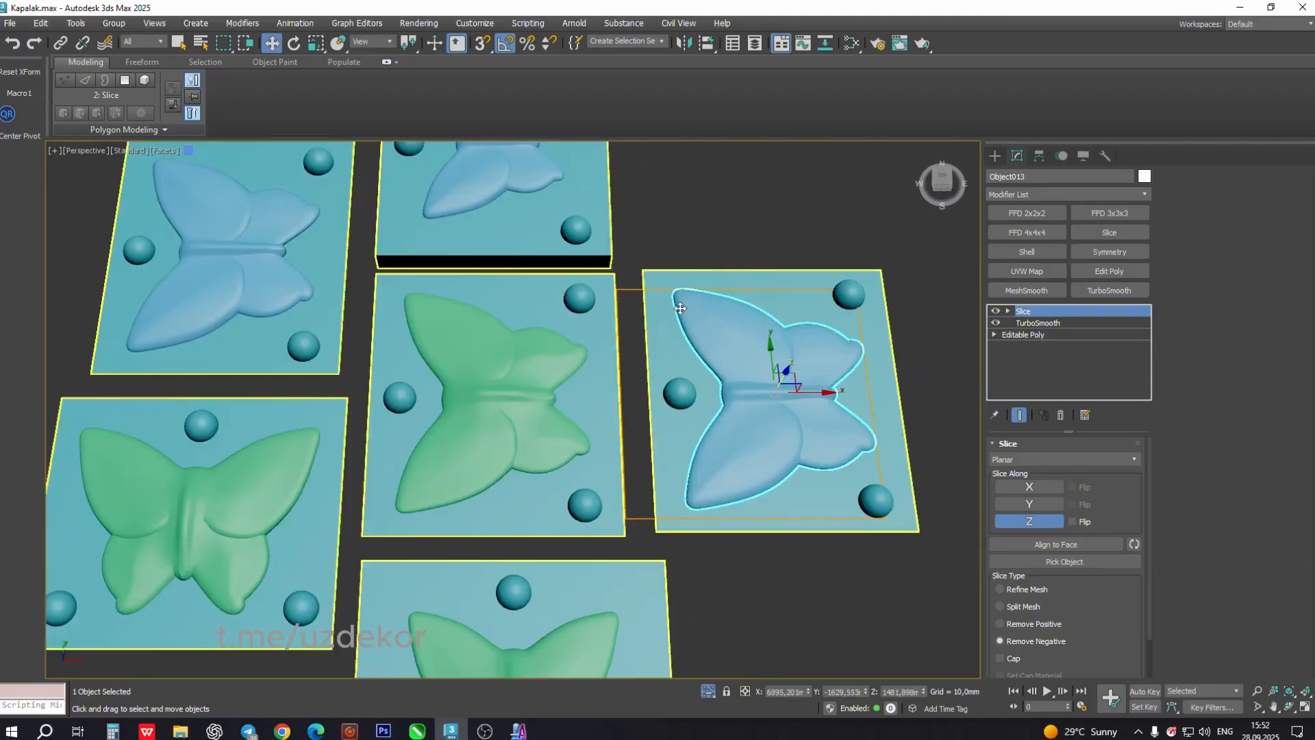
{"action": "left_click", "coordinate": [580, 294]}
{"action": "scroll", "coordinate": [583, 296], "scroll_direction": "up", "scroll_amount": 4}
{"action": "key", "text": "e"}
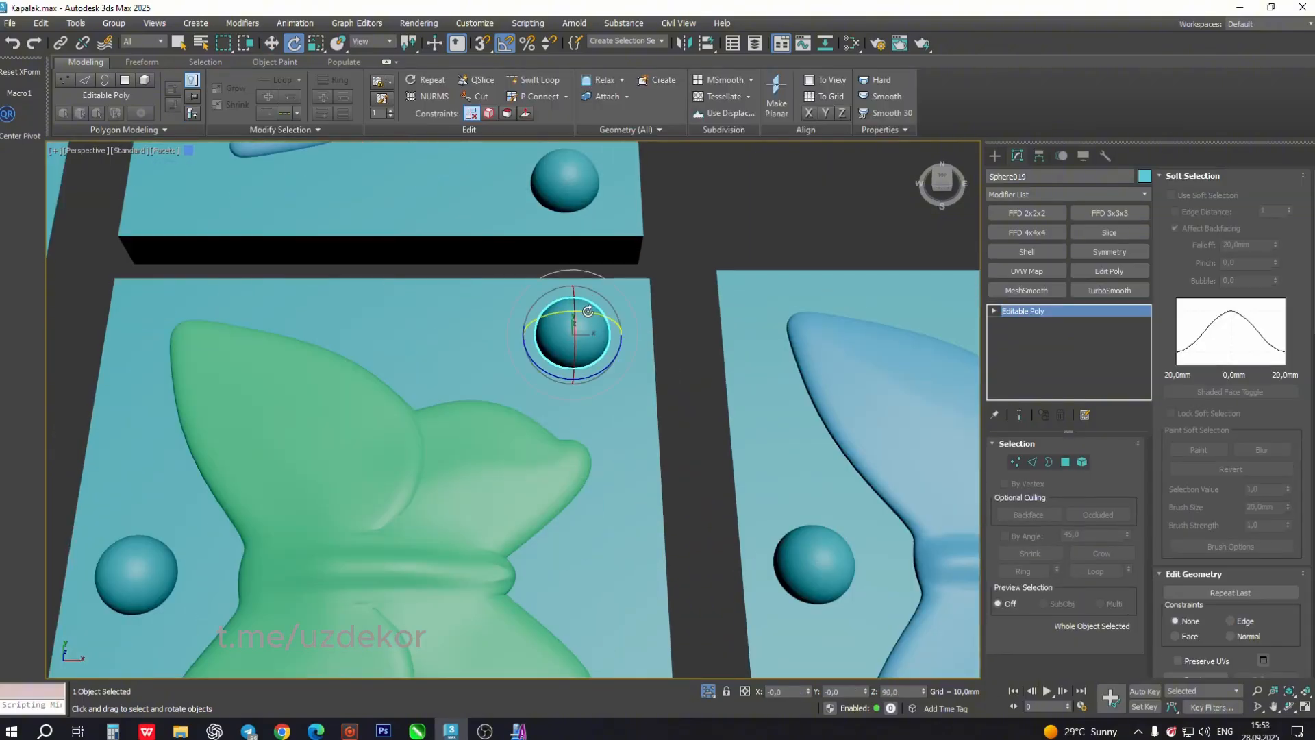
{"action": "left_click_drag", "start_coordinate": [588, 311], "coordinate": [701, 330]}
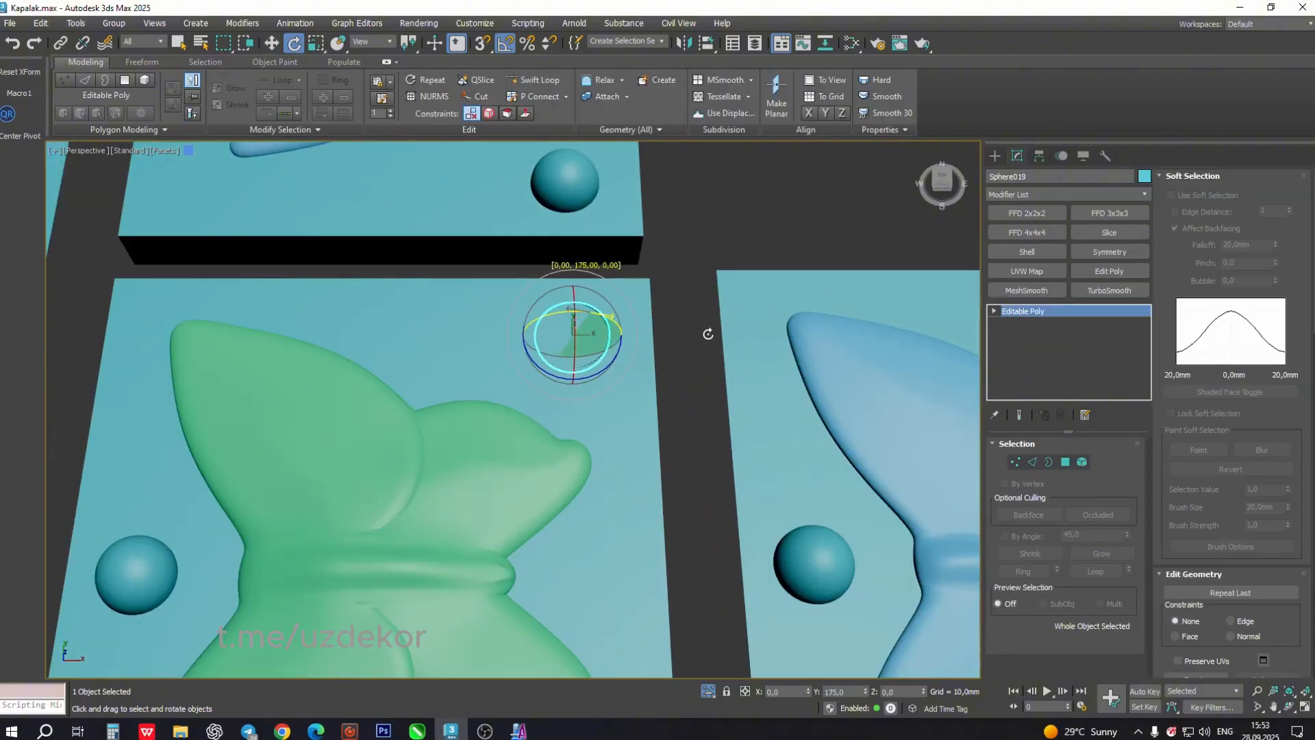
{"action": "key", "text": "w"}
{"action": "middle_click_drag", "start_coordinate": [703, 333], "coordinate": [614, 274], "text": "alt"}
{"action": "left_click_drag", "start_coordinate": [573, 296], "coordinate": [573, 229]}
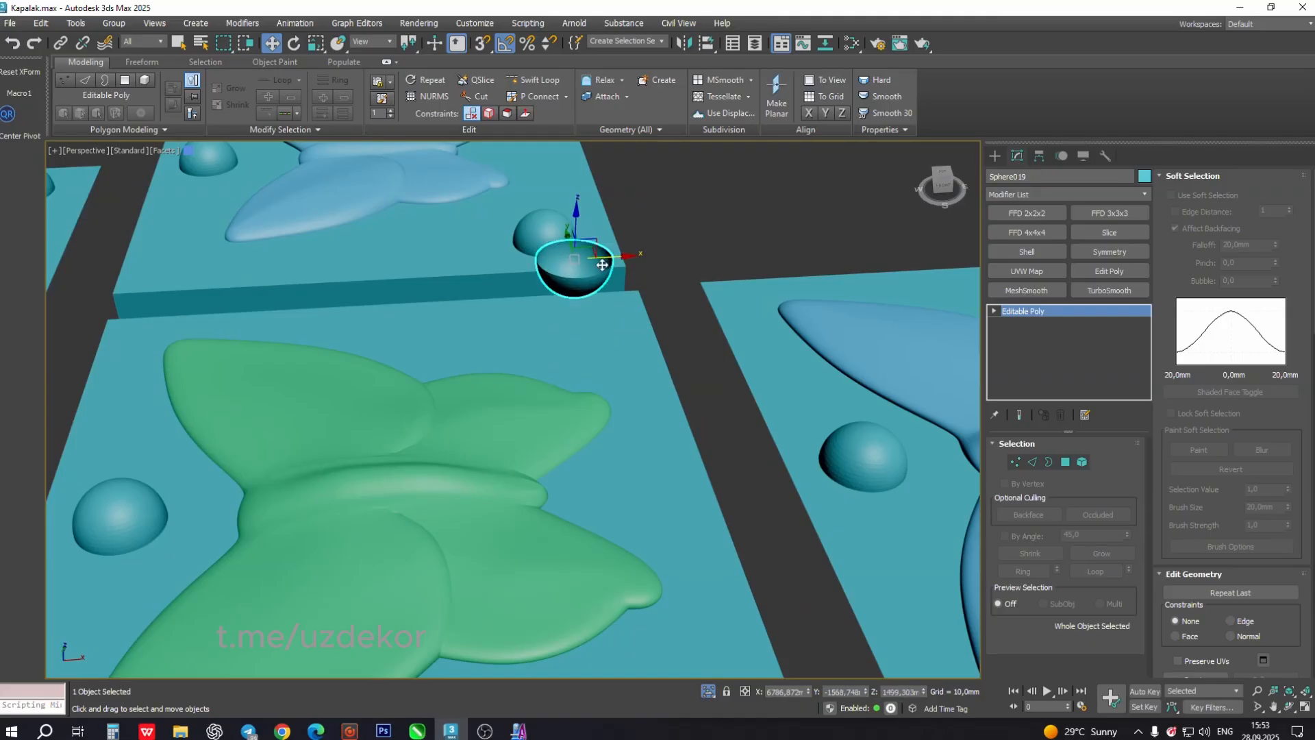
{"action": "middle_click_drag", "start_coordinate": [599, 257], "coordinate": [988, 380], "text": "alt"}
{"action": "key", "text": "ctrl+z"}
{"action": "scroll", "coordinate": [574, 316], "scroll_direction": "down", "scroll_amount": 5}
{"action": "middle_click_drag", "start_coordinate": [635, 354], "coordinate": [627, 388], "text": "alt"}
- Examine the raised surface of the blue butterfly on the rightmost plate up close
{"action": "left_click", "coordinate": [617, 233]}
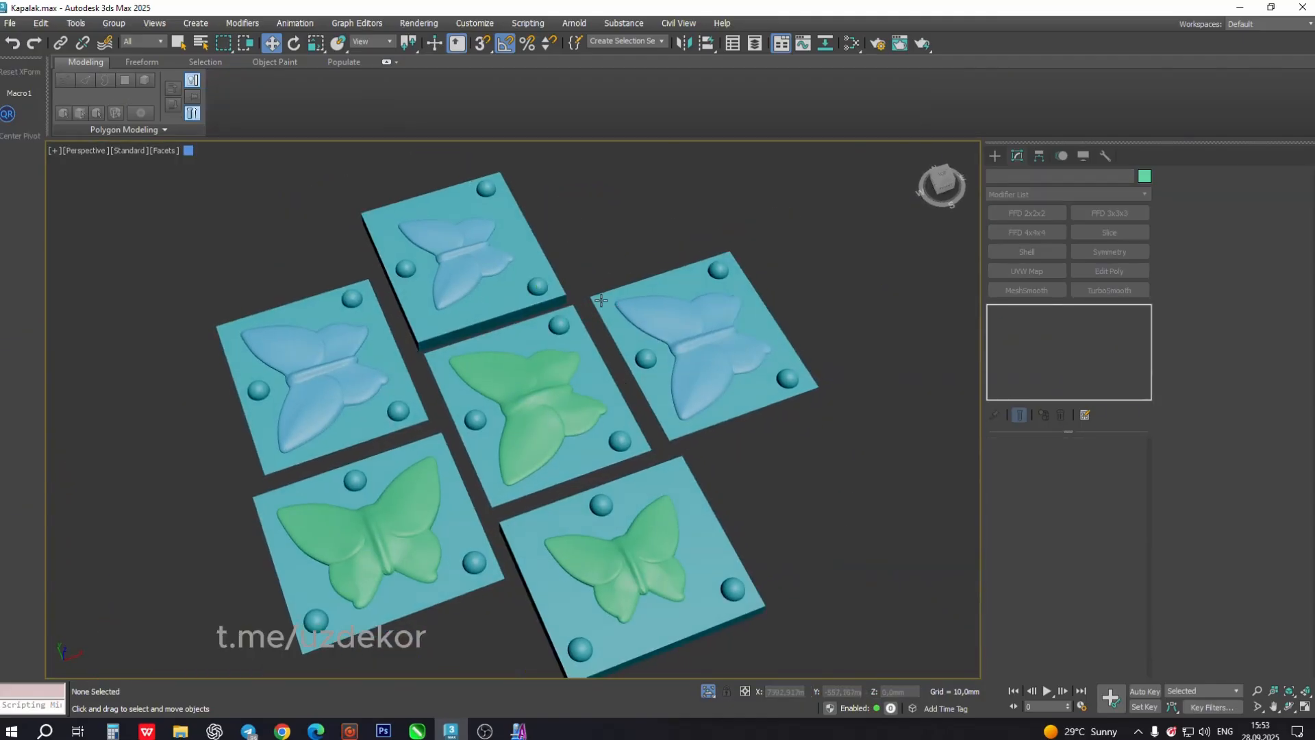
{"action": "middle_click_drag", "start_coordinate": [616, 240], "coordinate": [637, 282], "text": "alt"}
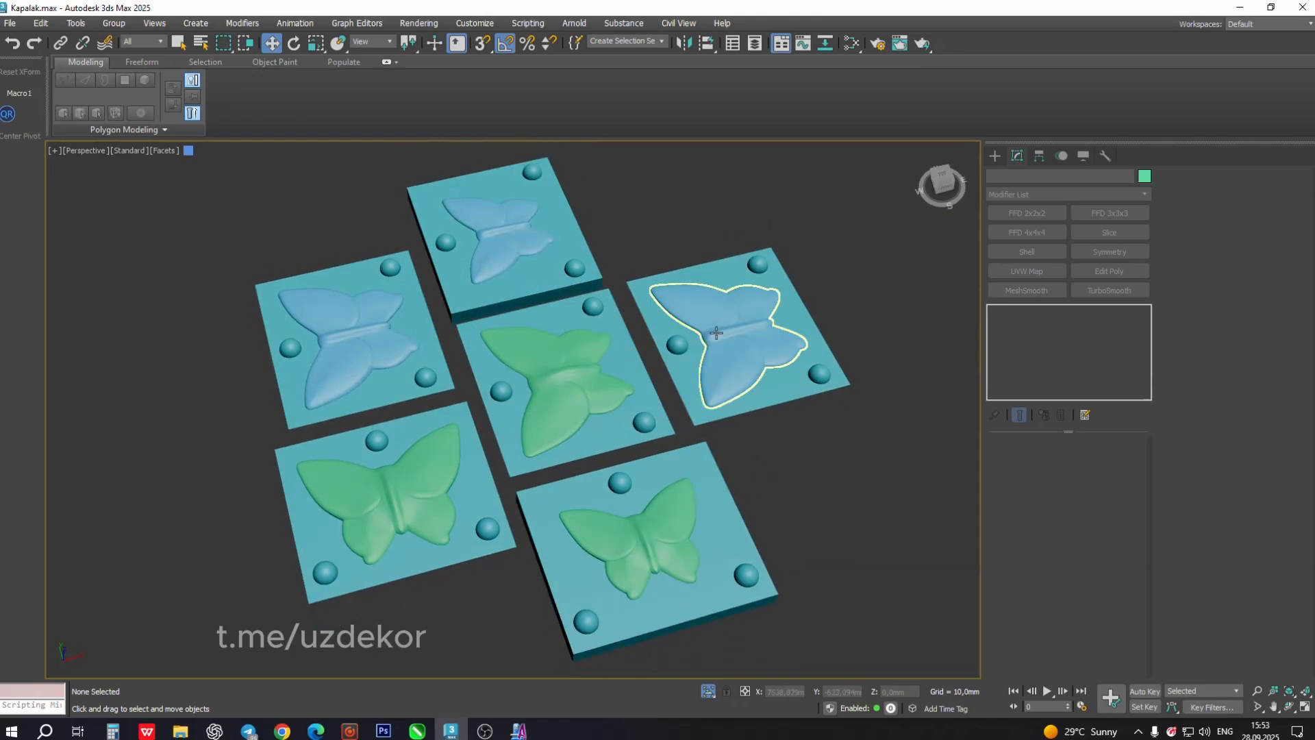
{"action": "left_click", "coordinate": [717, 333]}
{"action": "scroll", "coordinate": [716, 336], "scroll_direction": "up", "scroll_amount": 8}
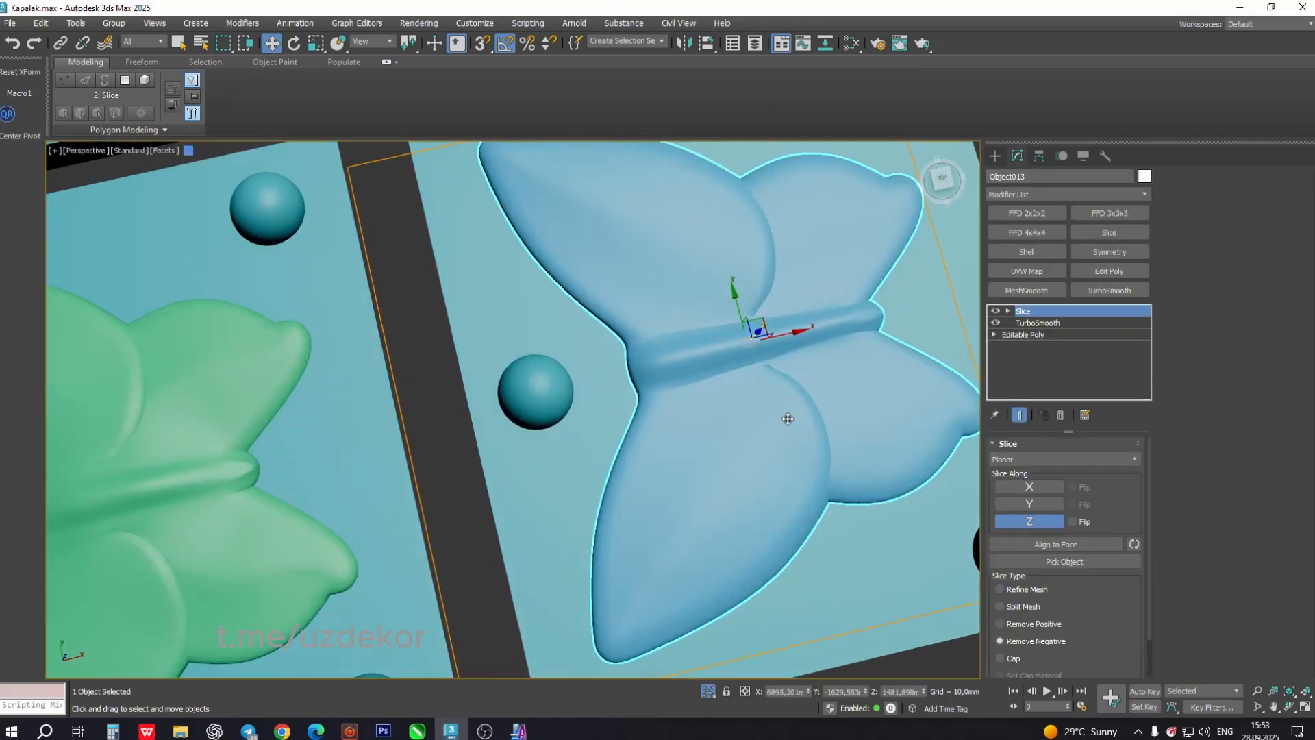
{"action": "scroll", "coordinate": [386, 441], "scroll_direction": "up", "scroll_amount": 2}
{"action": "middle_click_drag", "start_coordinate": [386, 442], "coordinate": [731, 355]}
- Rotate the green butterfly on the centre plate 180° about Y and raise it above the plate
{"action": "left_click", "coordinate": [423, 379]}
{"action": "scroll", "coordinate": [423, 378], "scroll_direction": "down", "scroll_amount": 7}
{"action": "middle_click_drag", "start_coordinate": [444, 379], "coordinate": [411, 347], "text": "alt"}
{"action": "scroll", "coordinate": [407, 384], "scroll_direction": "up", "scroll_amount": 6}
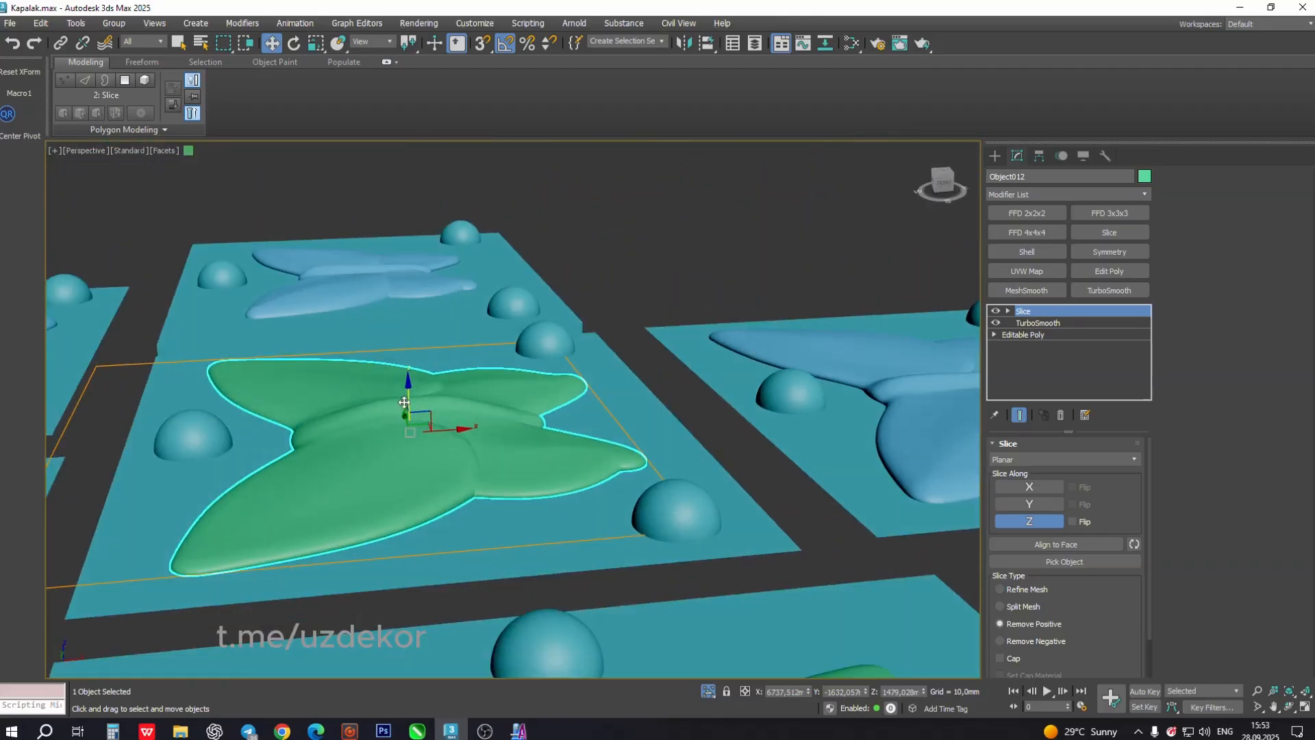
{"action": "scroll", "coordinate": [404, 402], "scroll_direction": "up", "scroll_amount": 2}
{"action": "key", "text": "e"}
{"action": "left_click_drag", "start_coordinate": [398, 400], "coordinate": [522, 393]}
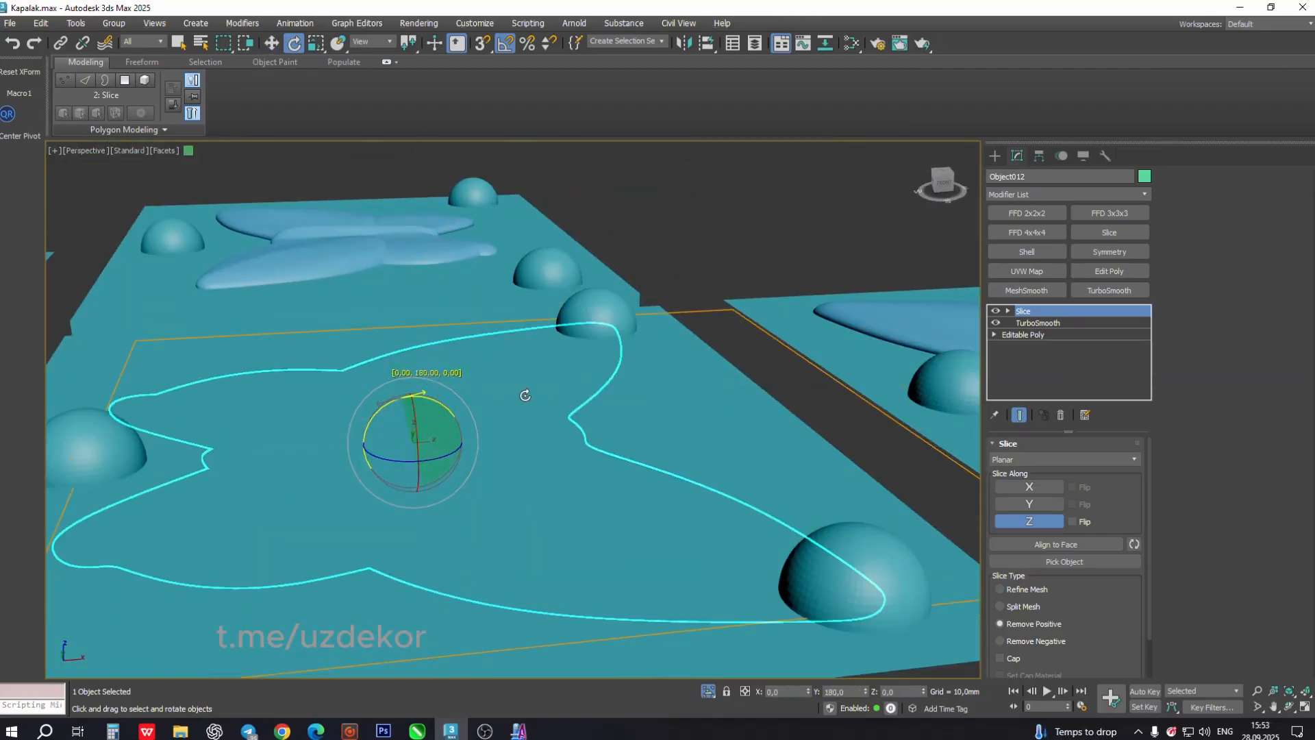
{"action": "key", "text": "w"}
{"action": "left_click_drag", "start_coordinate": [411, 398], "coordinate": [410, 339]}
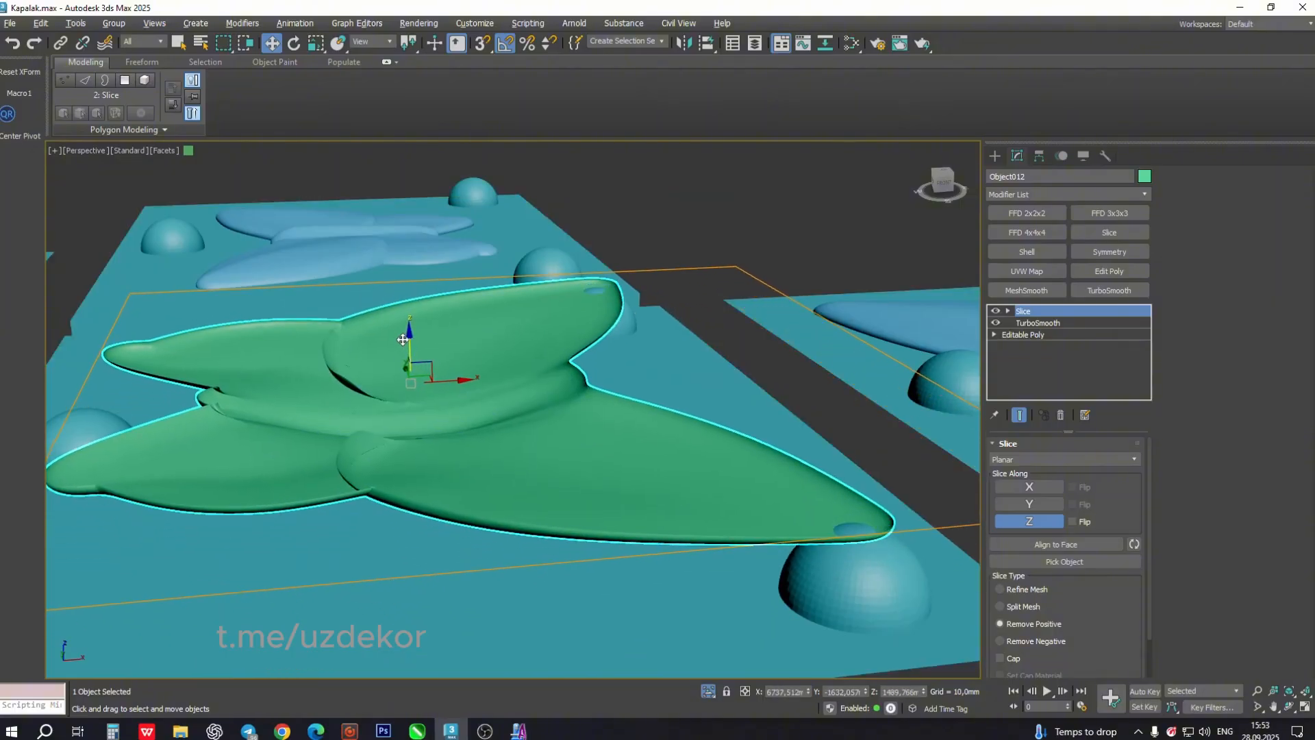
- Inspect the mesh along the flipped green butterfly's wing crease with edged faces displayed
{"action": "middle_click_drag", "start_coordinate": [410, 340], "coordinate": [384, 452], "text": "alt"}
{"action": "scroll", "coordinate": [226, 209], "scroll_direction": "up", "scroll_amount": 3}
{"action": "scroll", "coordinate": [253, 202], "scroll_direction": "up", "scroll_amount": 2}
{"action": "key", "text": "F4"}
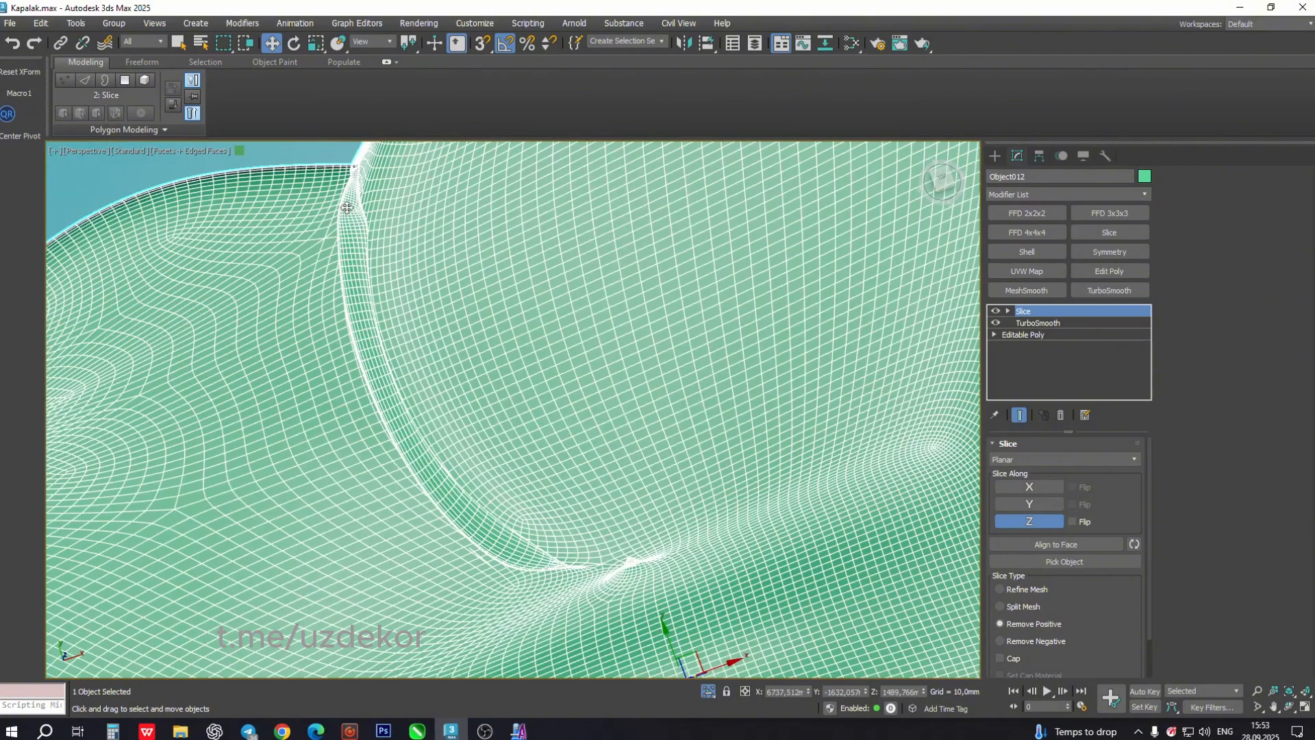
{"action": "middle_click_drag", "start_coordinate": [346, 208], "coordinate": [359, 199], "text": "alt"}
{"action": "key", "text": "F4"}
{"action": "scroll", "coordinate": [468, 508], "scroll_direction": "down", "scroll_amount": 3}
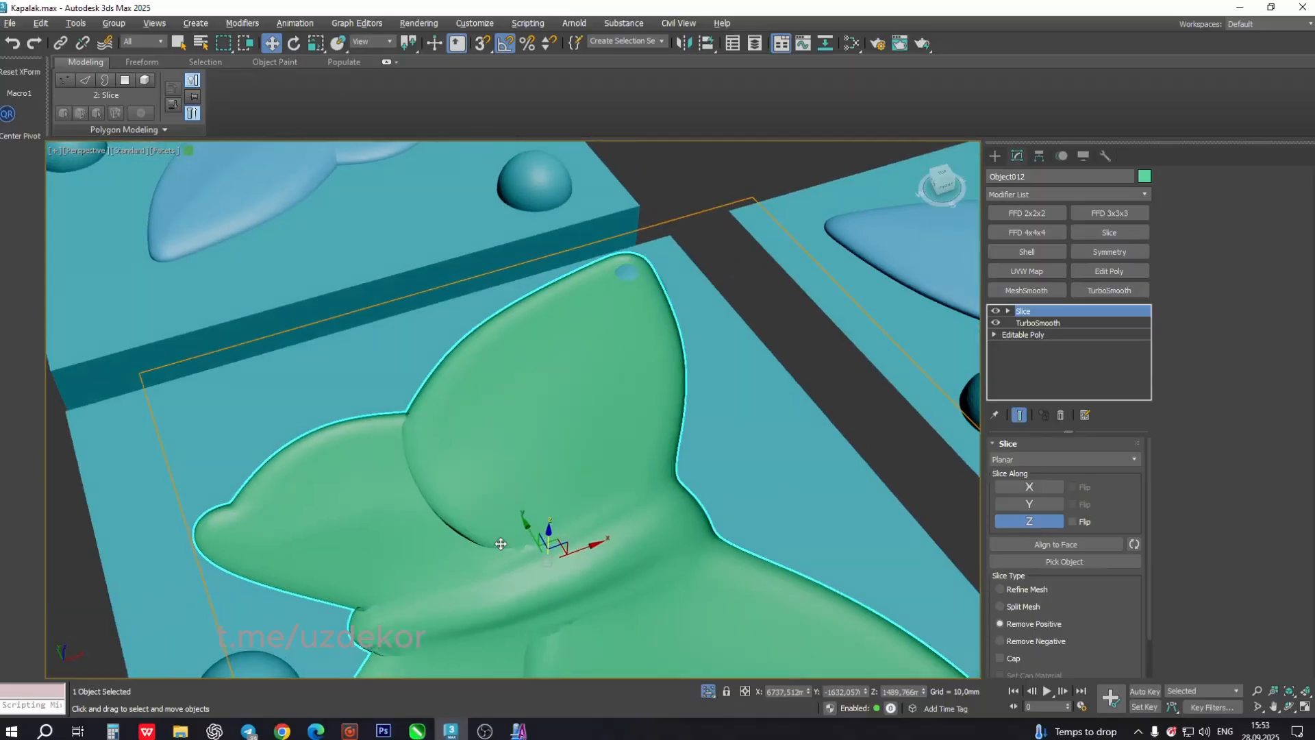
- Examine the seams where the flipped butterfly's wings overlap and meet the body from several angles
{"action": "middle_click_drag", "start_coordinate": [501, 544], "coordinate": [576, 521], "text": "alt"}
{"action": "middle_click_drag", "start_coordinate": [411, 614], "coordinate": [560, 362]}
{"action": "scroll", "coordinate": [560, 362], "scroll_direction": "up", "scroll_amount": 3}
{"action": "middle_click_drag", "start_coordinate": [561, 362], "coordinate": [562, 391]}
{"action": "scroll", "coordinate": [562, 392], "scroll_direction": "down", "scroll_amount": 3}
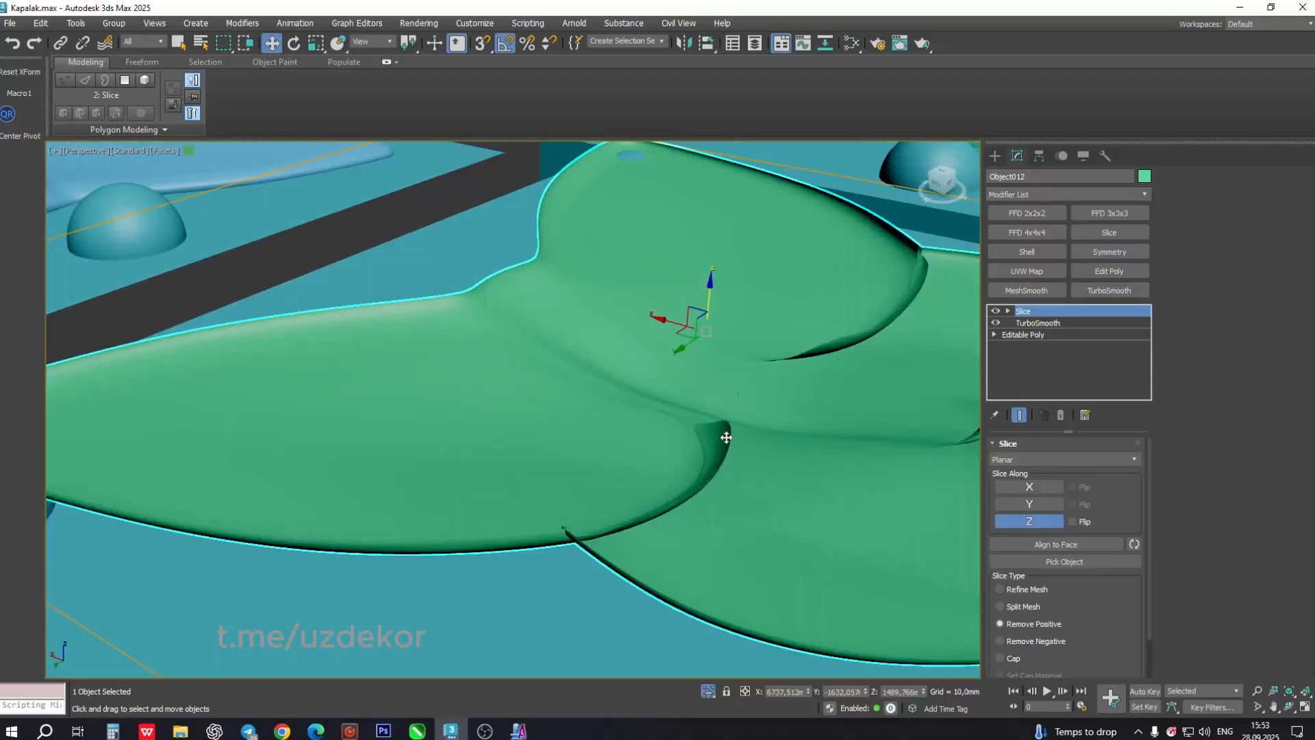
{"action": "scroll", "coordinate": [611, 530], "scroll_direction": "up", "scroll_amount": 3}
{"action": "scroll", "coordinate": [735, 432], "scroll_direction": "down", "scroll_amount": 3}
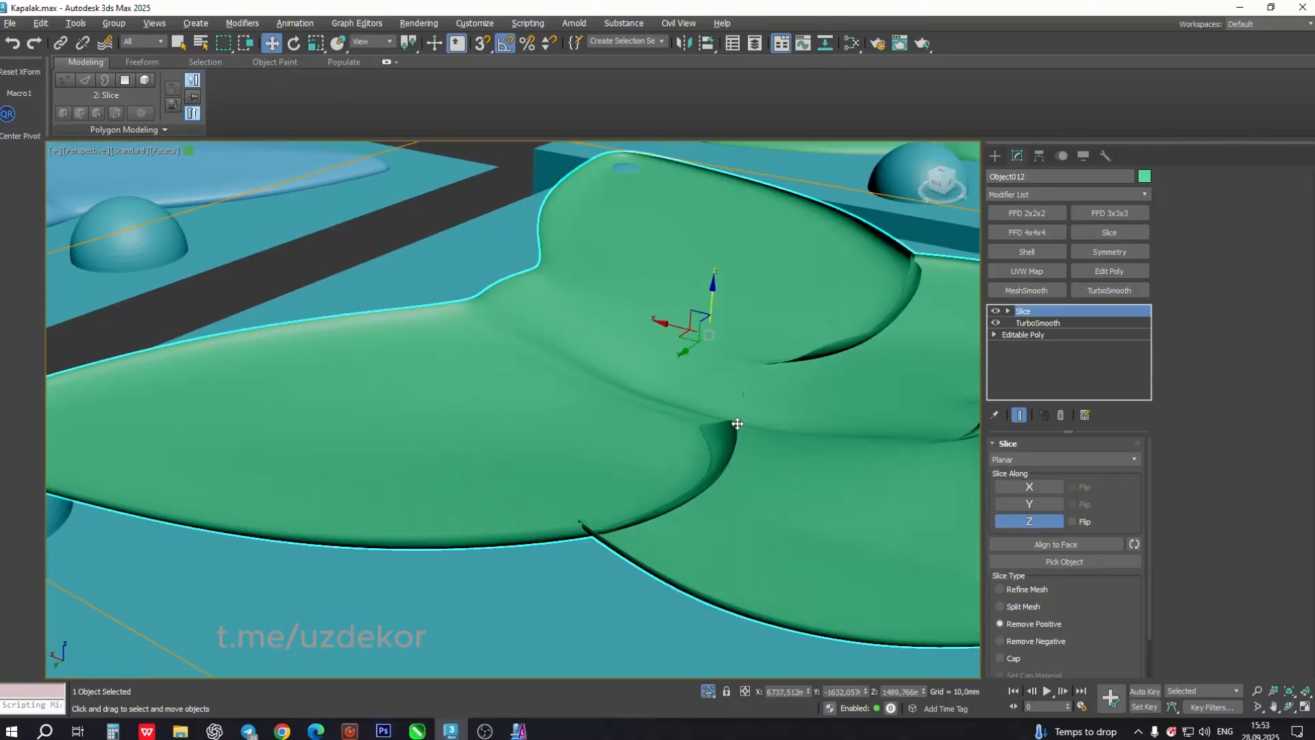
{"action": "middle_click_drag", "start_coordinate": [737, 426], "coordinate": [750, 408], "text": "alt"}
{"action": "middle_click_drag", "start_coordinate": [672, 459], "coordinate": [507, 465], "text": "alt"}
{"action": "scroll", "coordinate": [507, 465], "scroll_direction": "down", "scroll_amount": 3}
{"action": "middle_click_drag", "start_coordinate": [531, 367], "coordinate": [552, 402], "text": "alt"}
{"action": "scroll", "coordinate": [551, 402], "scroll_direction": "down", "scroll_amount": 3}
{"action": "middle_click_drag", "start_coordinate": [681, 384], "coordinate": [678, 357], "text": "alt"}
{"action": "scroll", "coordinate": [691, 408], "scroll_direction": "down", "scroll_amount": 3}
- Switch to ArtCAM Pro and create a new 550 × 550 mm model at 1978 × 1978 points
{"action": "left_click", "coordinate": [519, 731]}
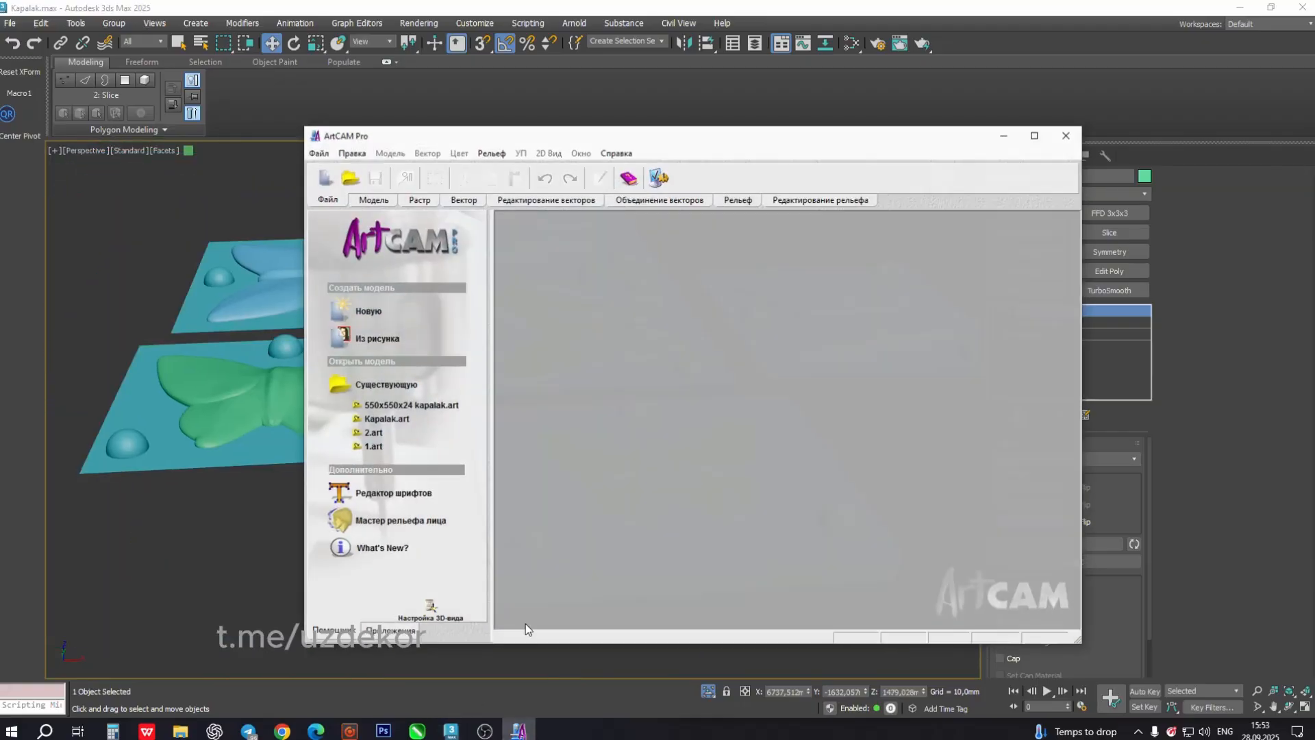
{"action": "left_click", "coordinate": [373, 314]}
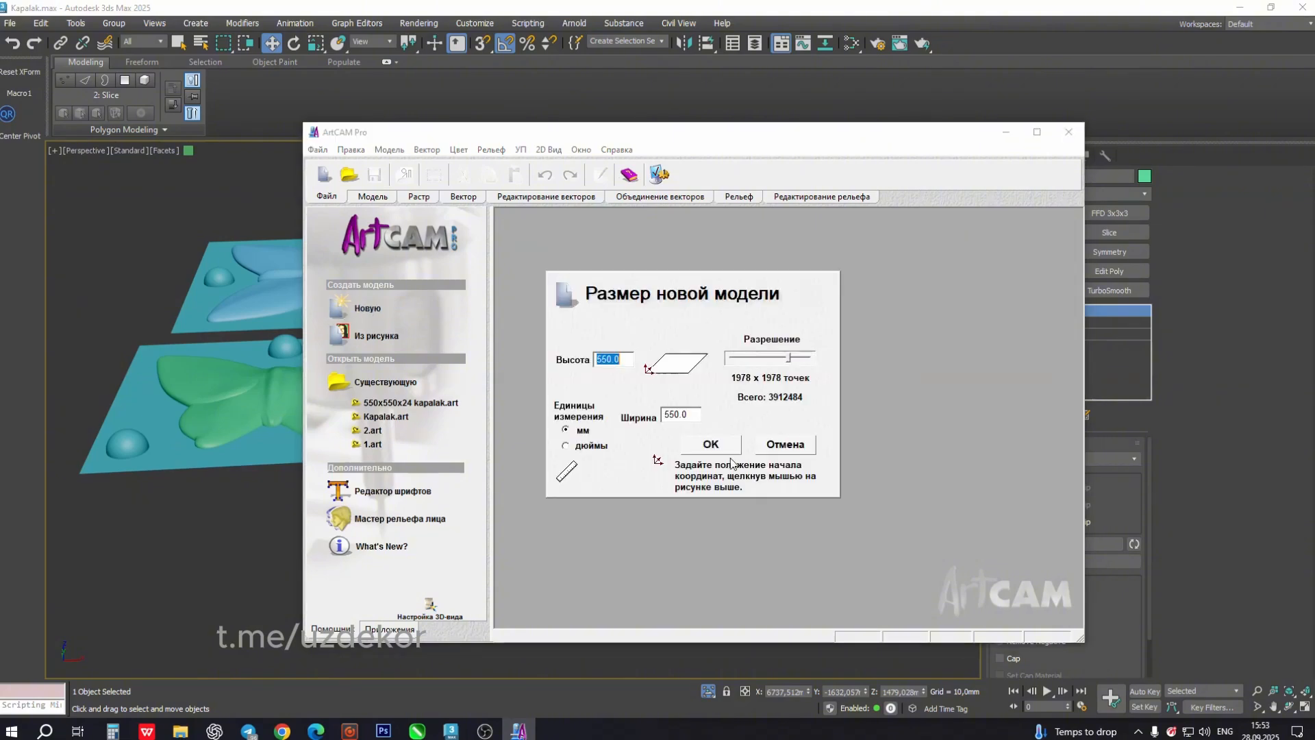
{"action": "key", "text": "Return"}
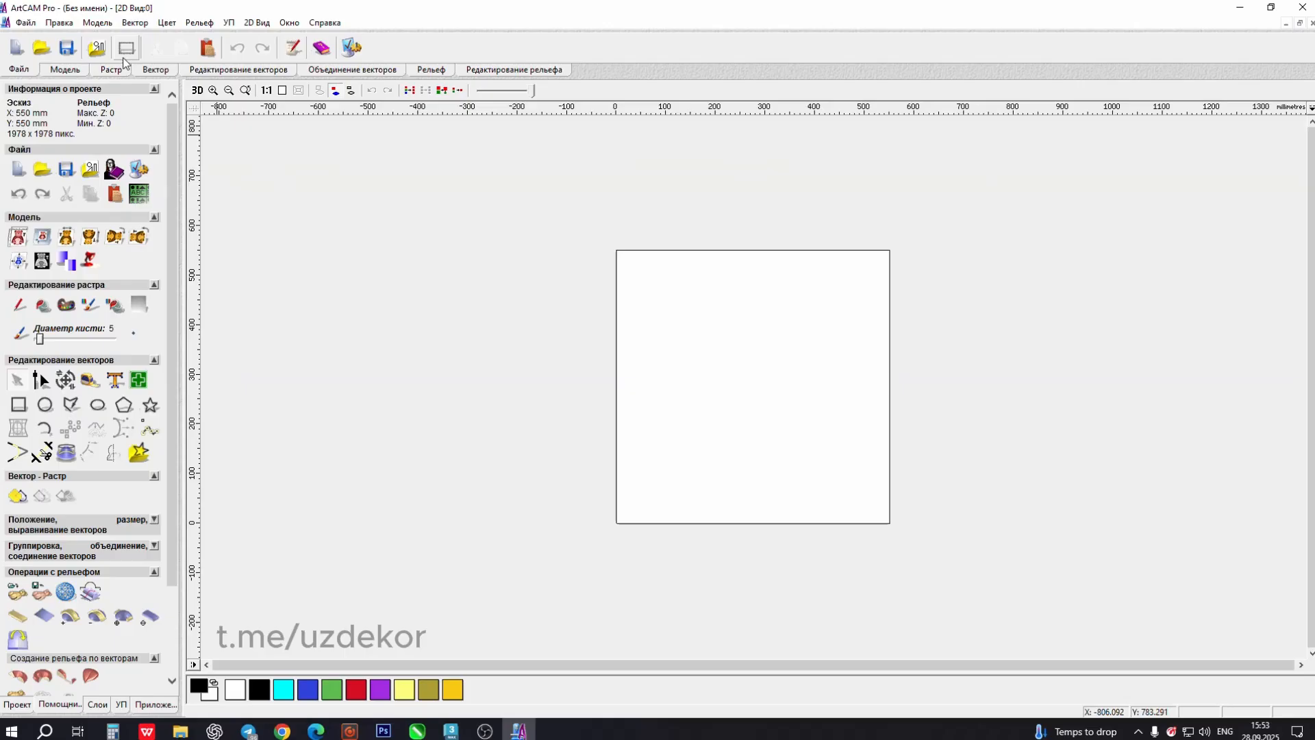
{"action": "left_click", "coordinate": [25, 22]}
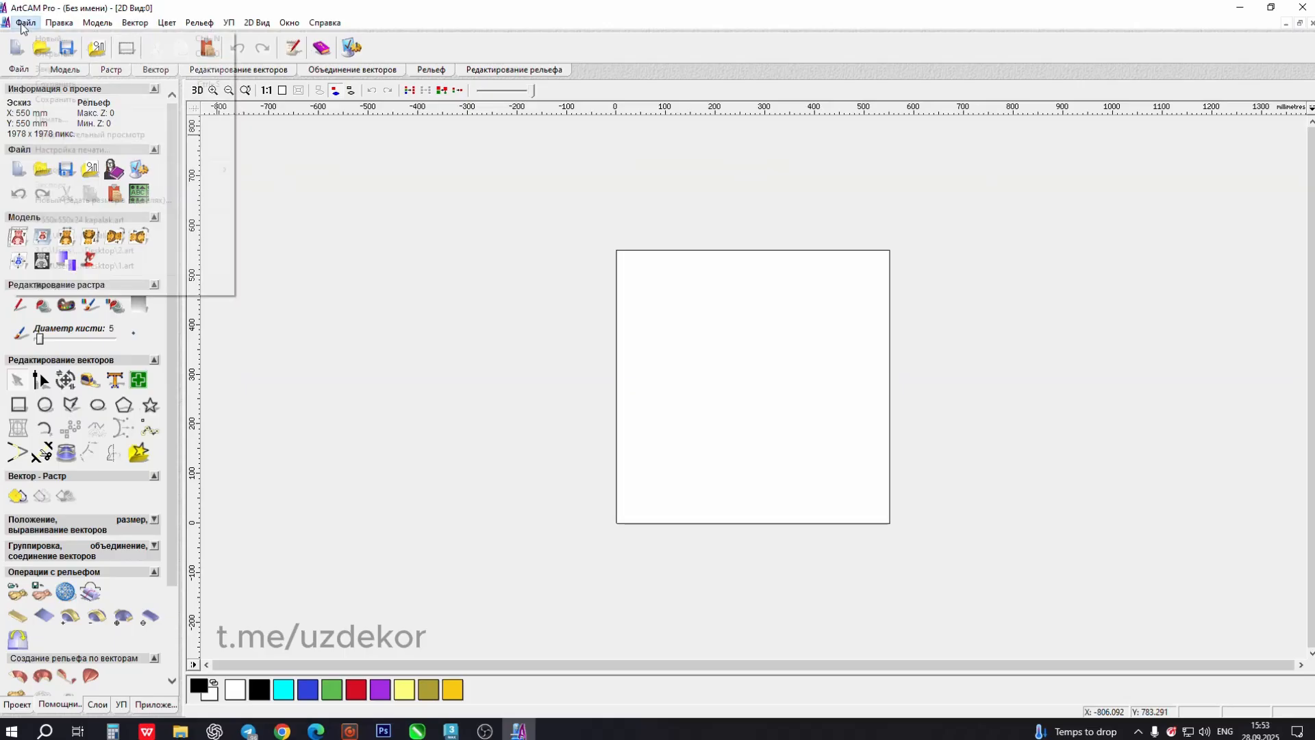
{"action": "mouse_move", "coordinate": [96, 172]}
{"action": "left_click", "coordinate": [322, 185]}
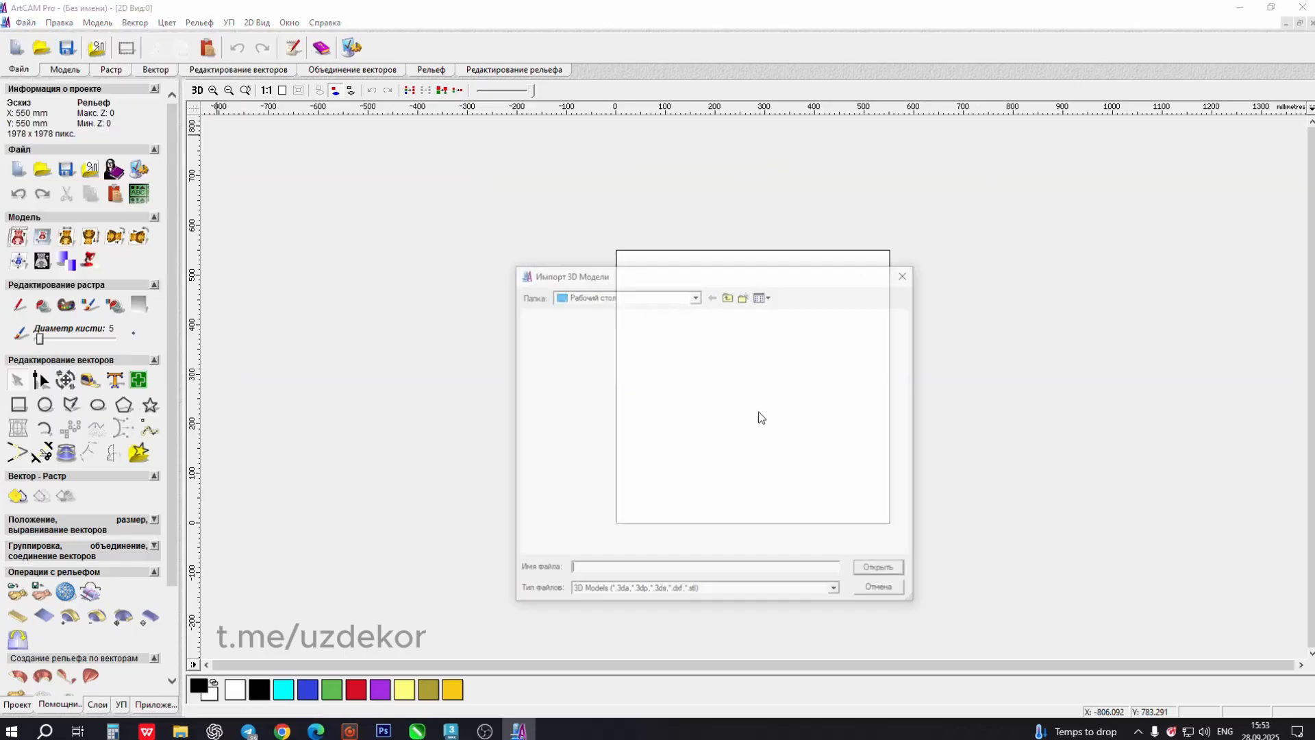
{"action": "double_click", "coordinate": [726, 438]}
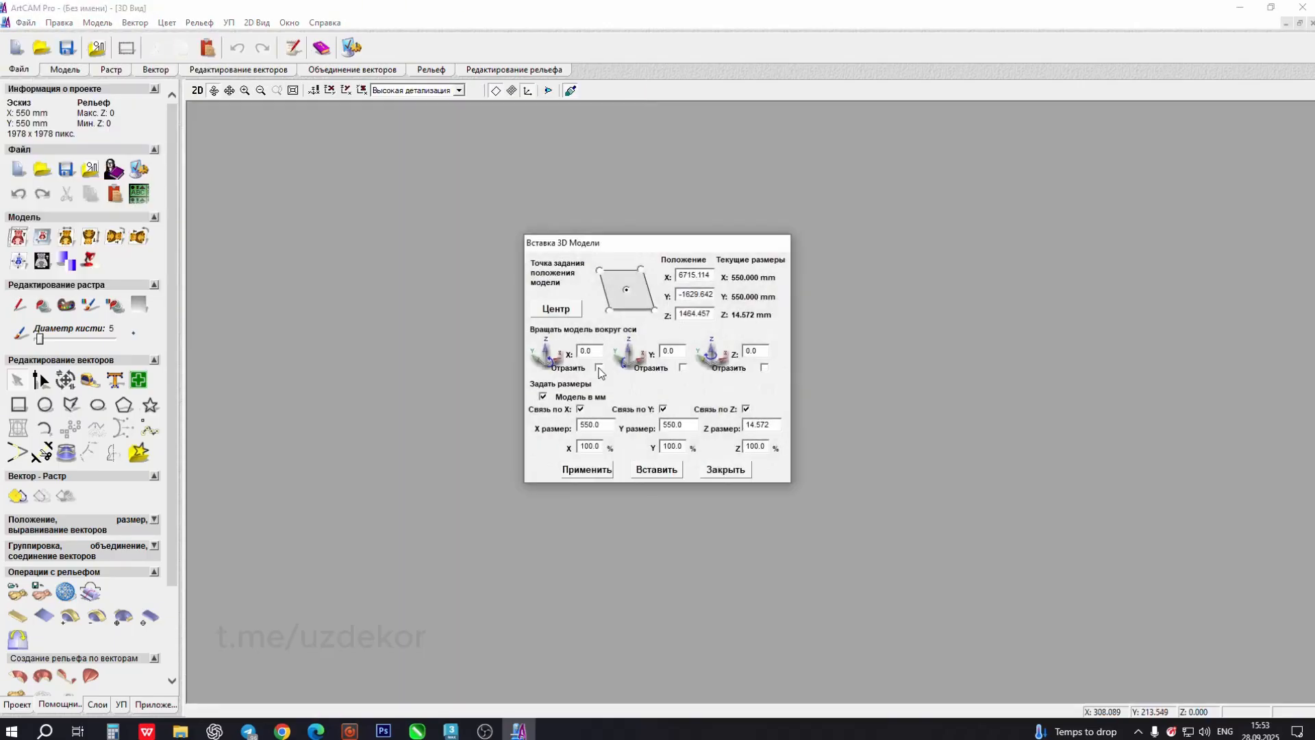
{"action": "left_click", "coordinate": [728, 472]}
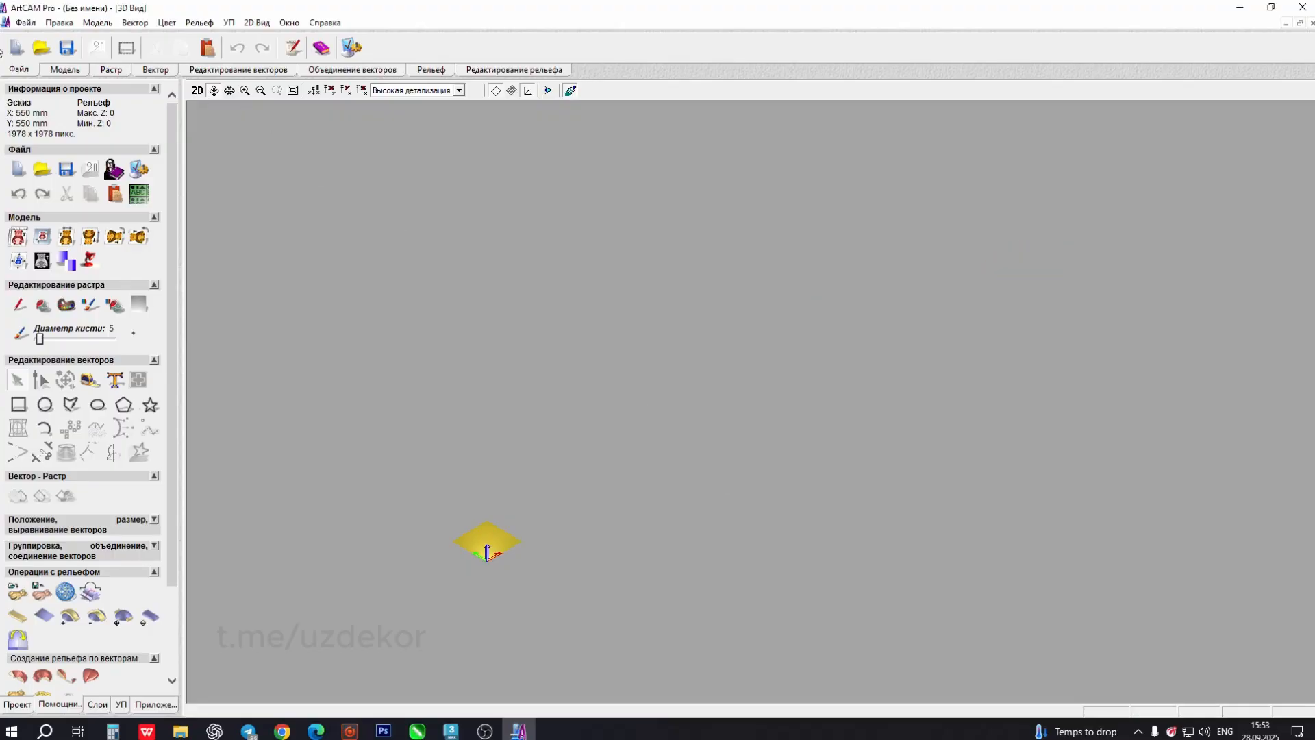
- Import the 3D model containing the three butterflies, centre it on the sheet at 275, 275, 0, and insert it as a relief
{"action": "left_click", "coordinate": [24, 22]}
{"action": "mouse_move", "coordinate": [164, 171]}
{"action": "left_click", "coordinate": [308, 182]}
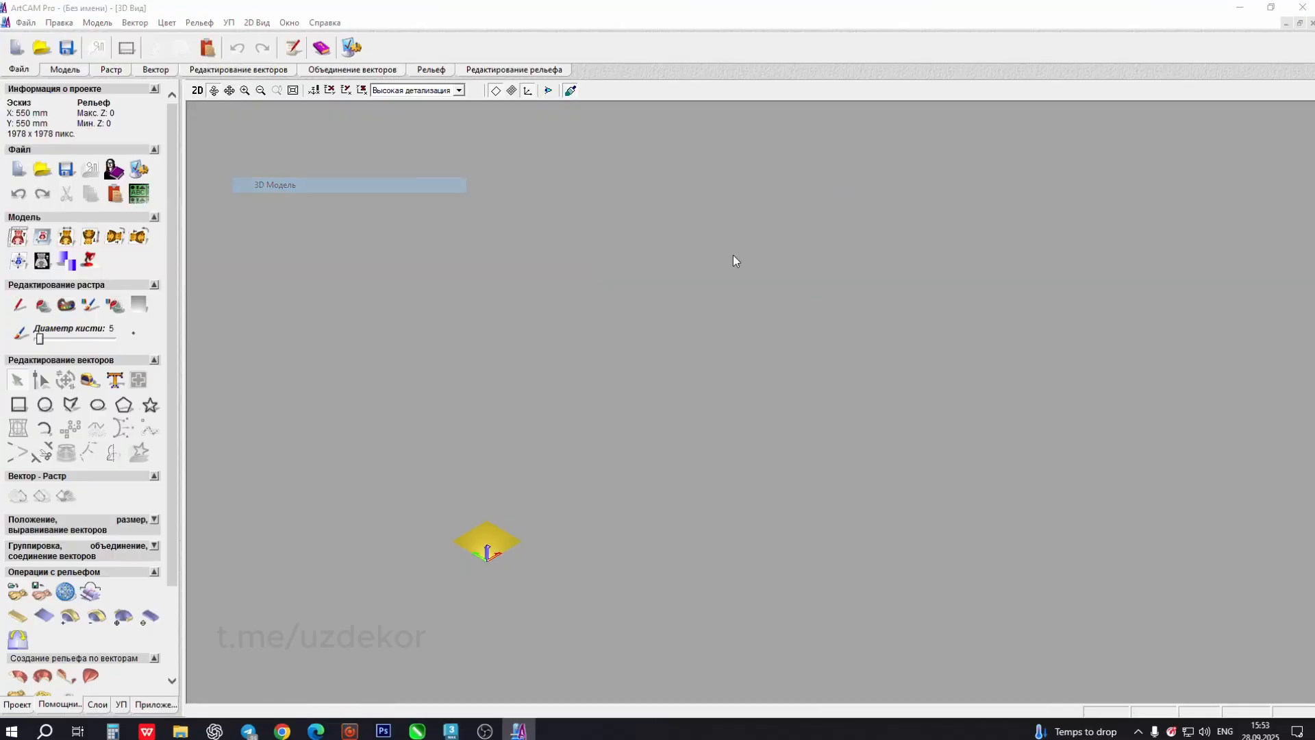
{"action": "double_click", "coordinate": [785, 435]}
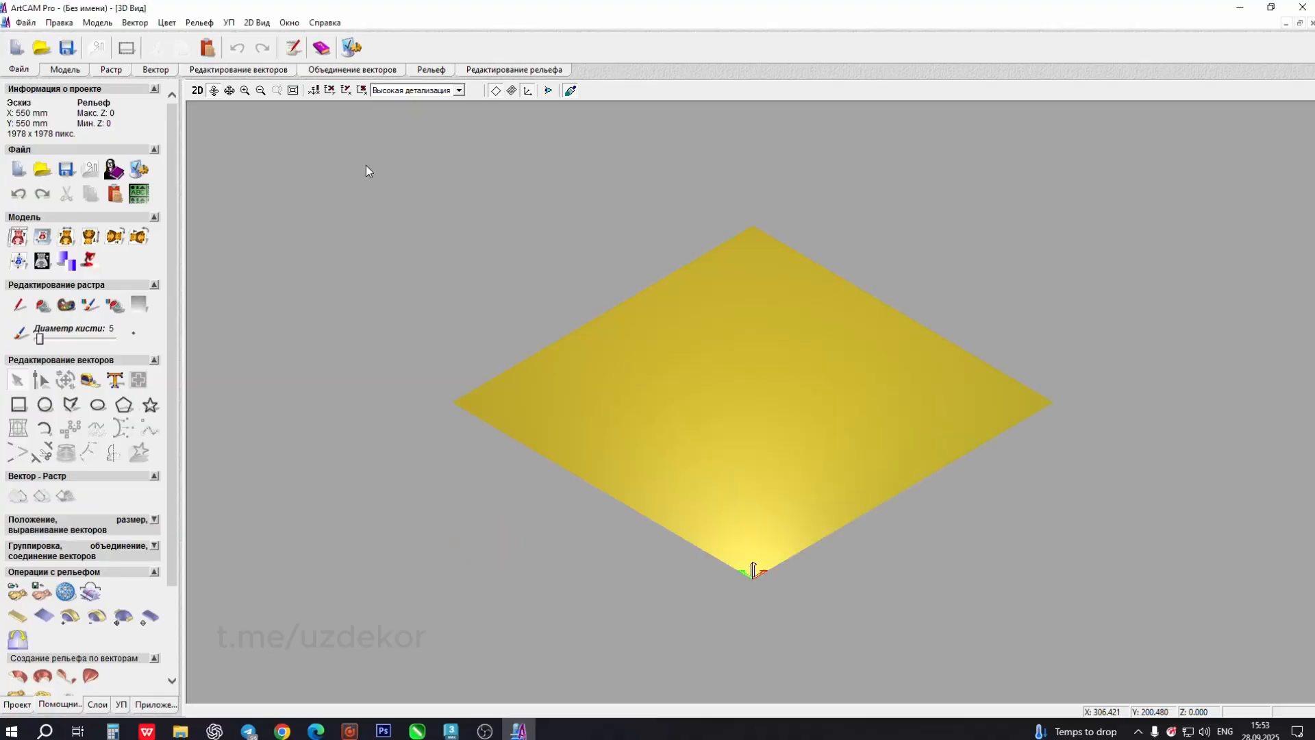
{"action": "left_click_drag", "start_coordinate": [639, 248], "coordinate": [383, 248]}
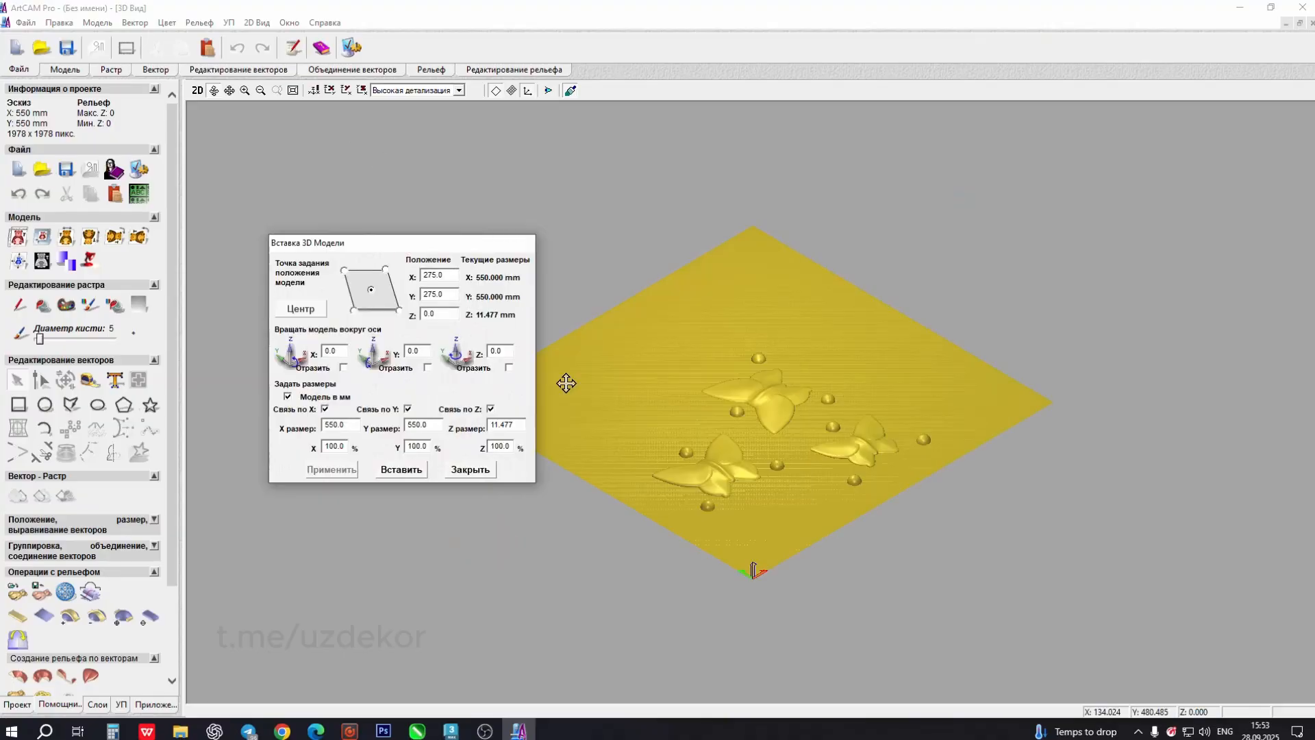
{"action": "left_click", "coordinate": [389, 472]}
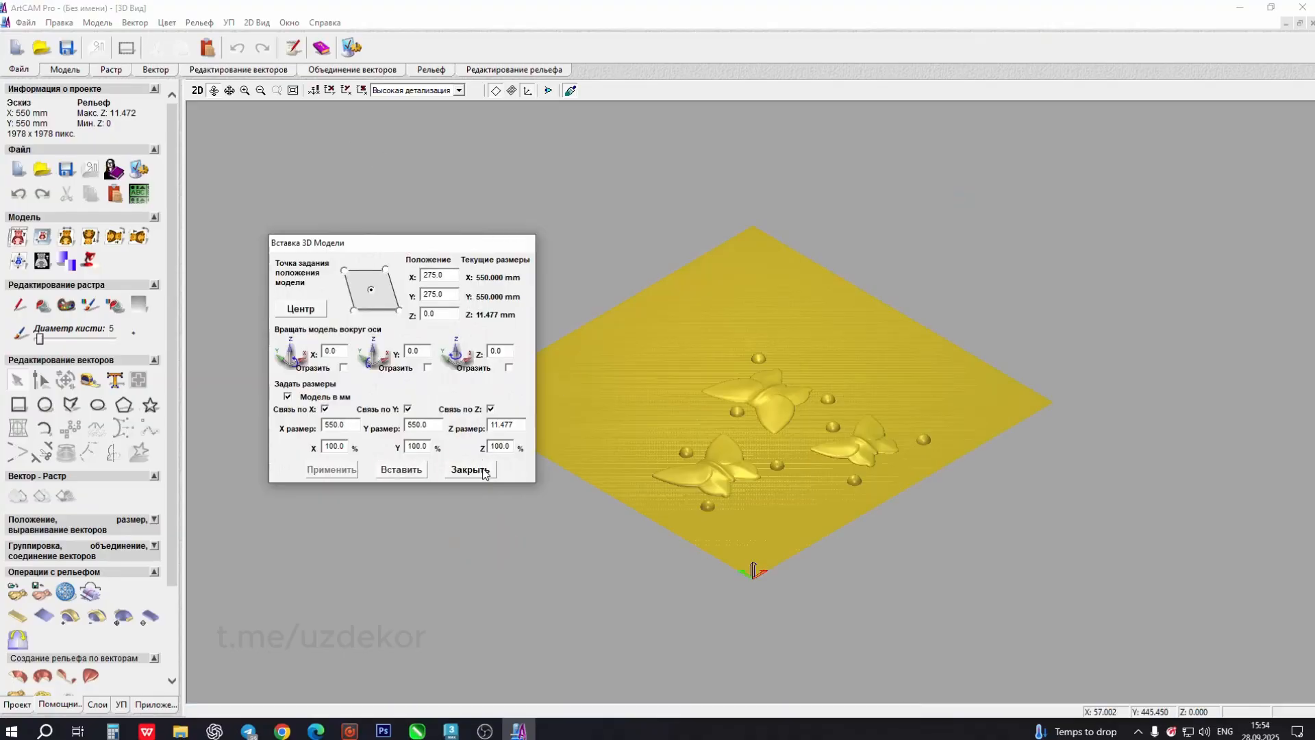
{"action": "left_click", "coordinate": [483, 474]}
- Check the inserted butterfly relief in the 3D view and compare it with the plates in 3ds Max
{"action": "scroll", "coordinate": [843, 470], "scroll_direction": "up", "scroll_amount": 2}
{"action": "left_click_drag", "start_coordinate": [840, 487], "coordinate": [649, 570]}
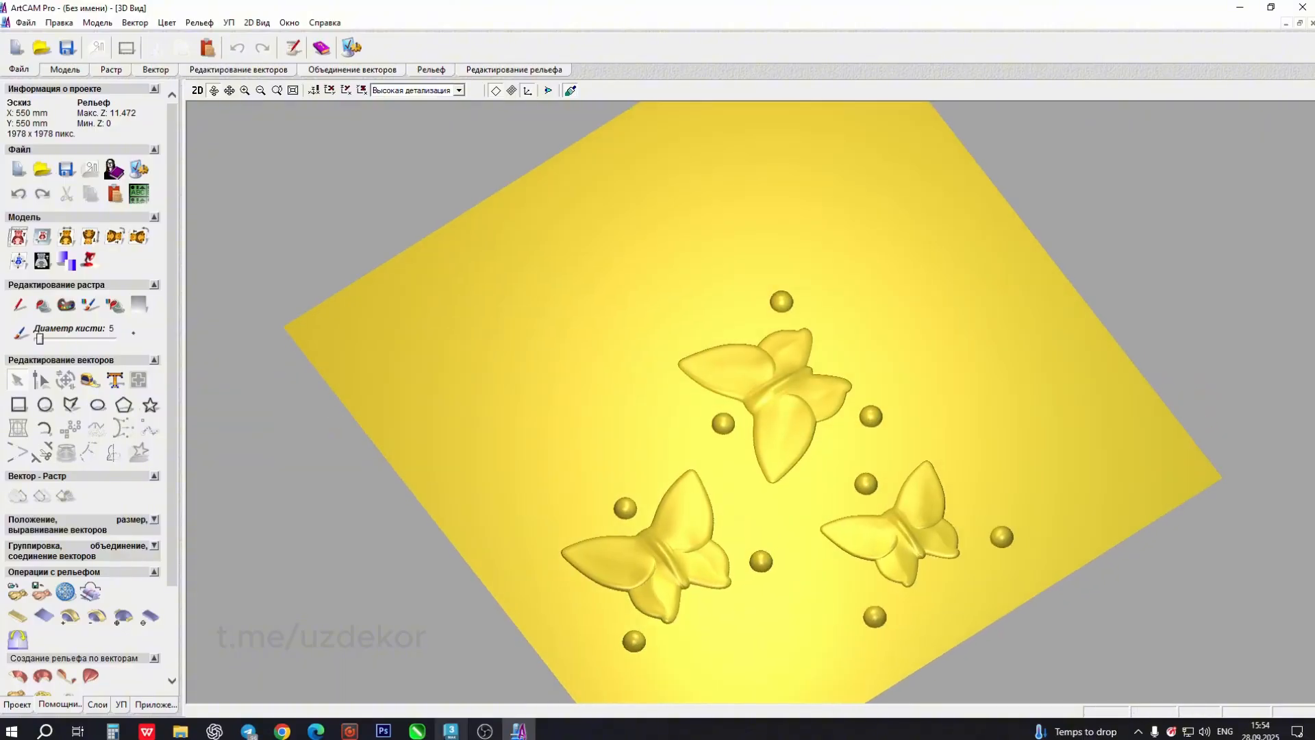
{"action": "left_click", "coordinate": [451, 731]}
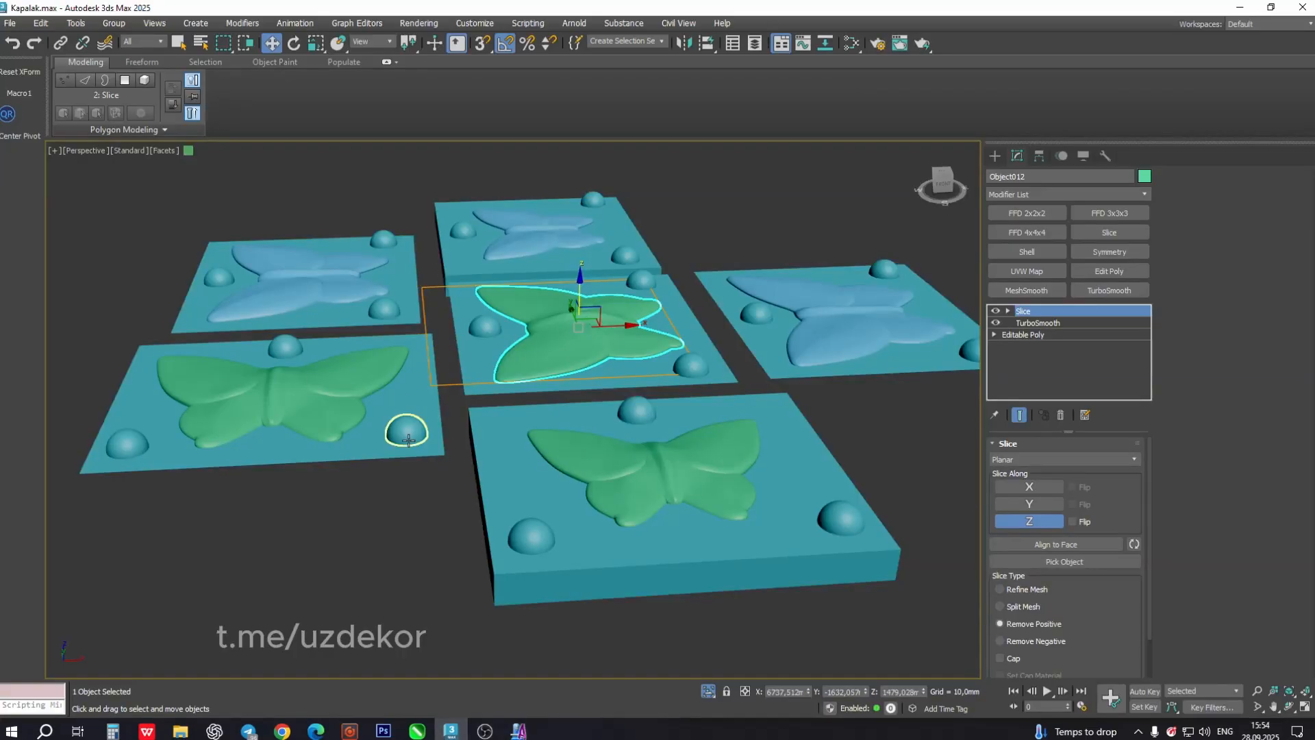
{"action": "left_click", "coordinate": [519, 731]}
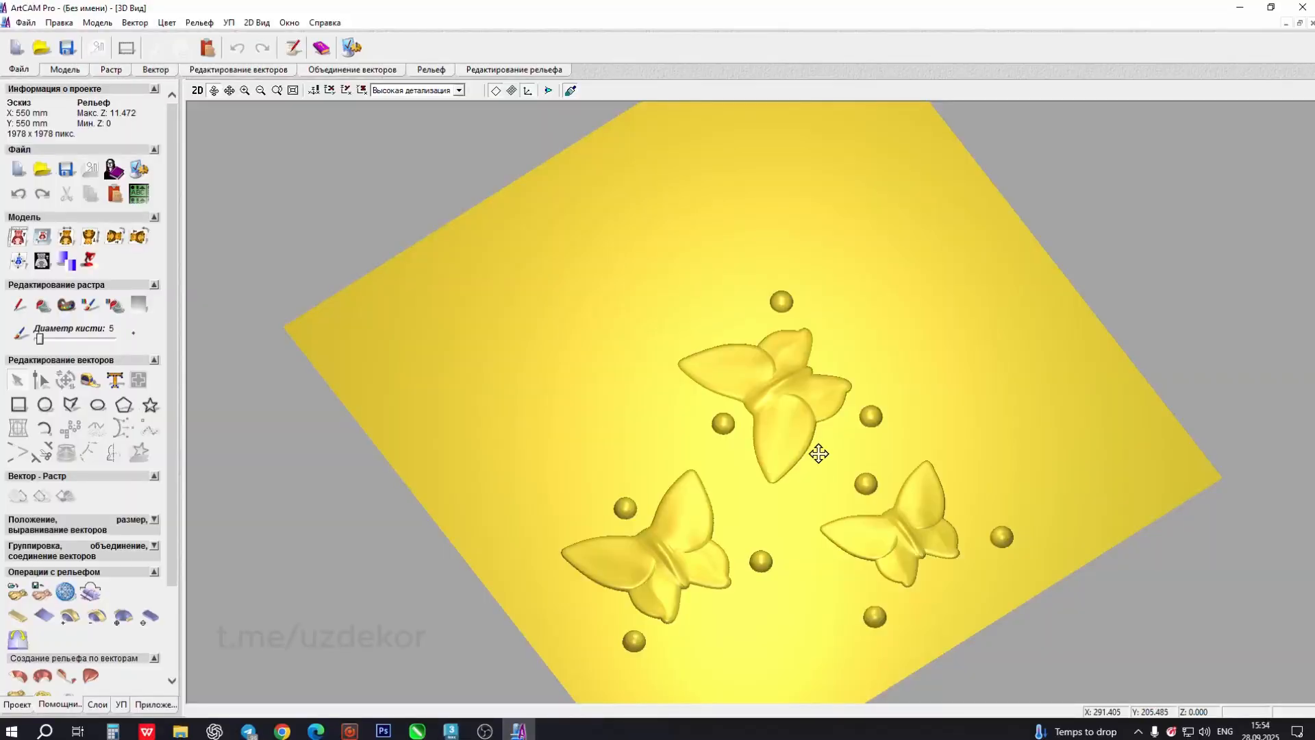
{"action": "left_click_drag", "start_coordinate": [816, 450], "coordinate": [802, 479]}
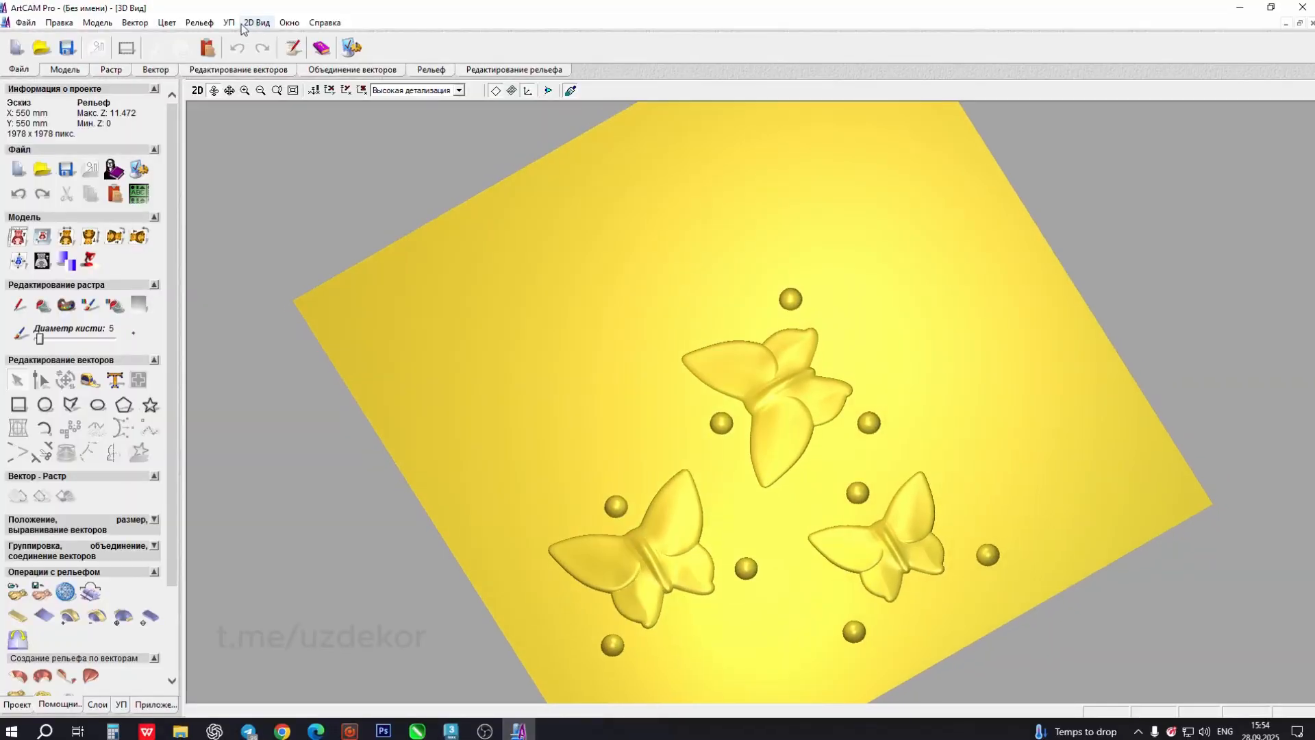
- Save the relief to the desktop as a relief file named 123
{"action": "left_click", "coordinate": [200, 23]}
{"action": "left_click", "coordinate": [226, 54]}
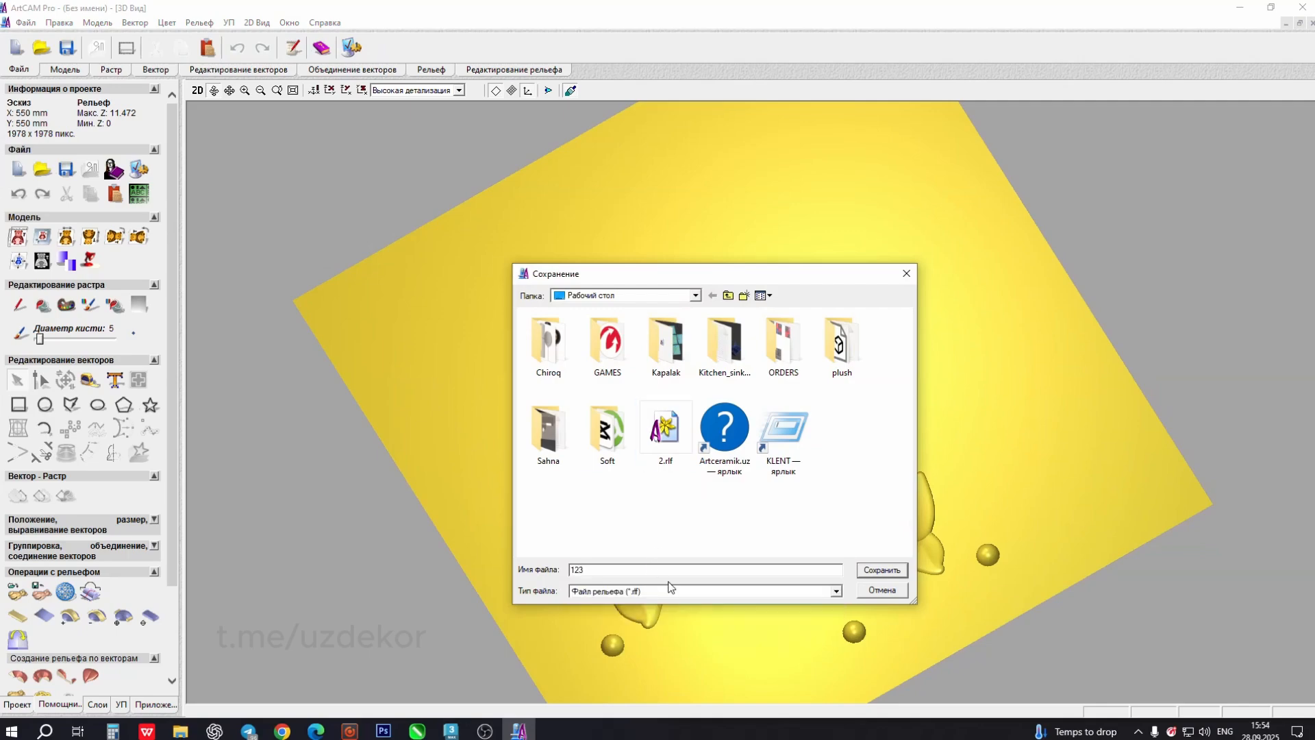
{"action": "left_click", "coordinate": [886, 571]}
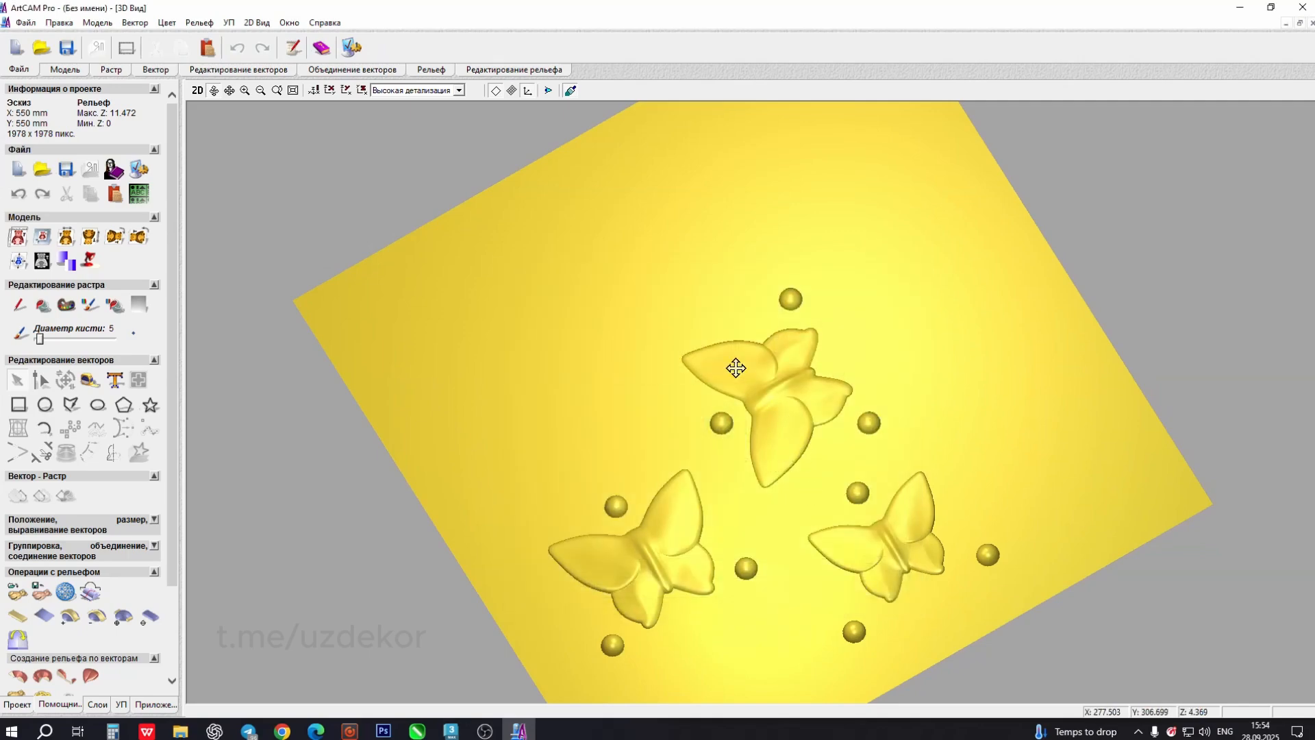
- Show the relief's greyscale preview in the 2D view with the shape editor open for the white colour
{"action": "left_click_drag", "start_coordinate": [736, 368], "coordinate": [786, 329]}
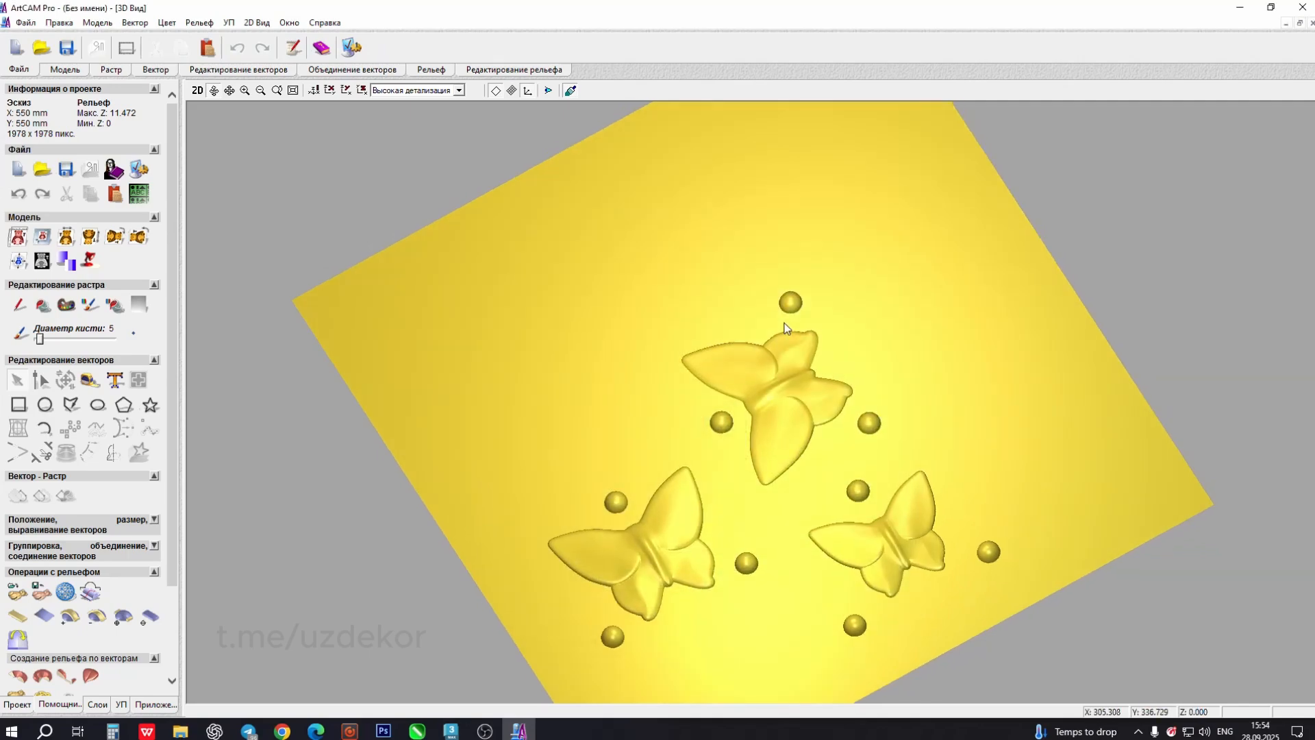
{"action": "left_click", "coordinate": [197, 91]}
{"action": "double_click", "coordinate": [676, 317]}
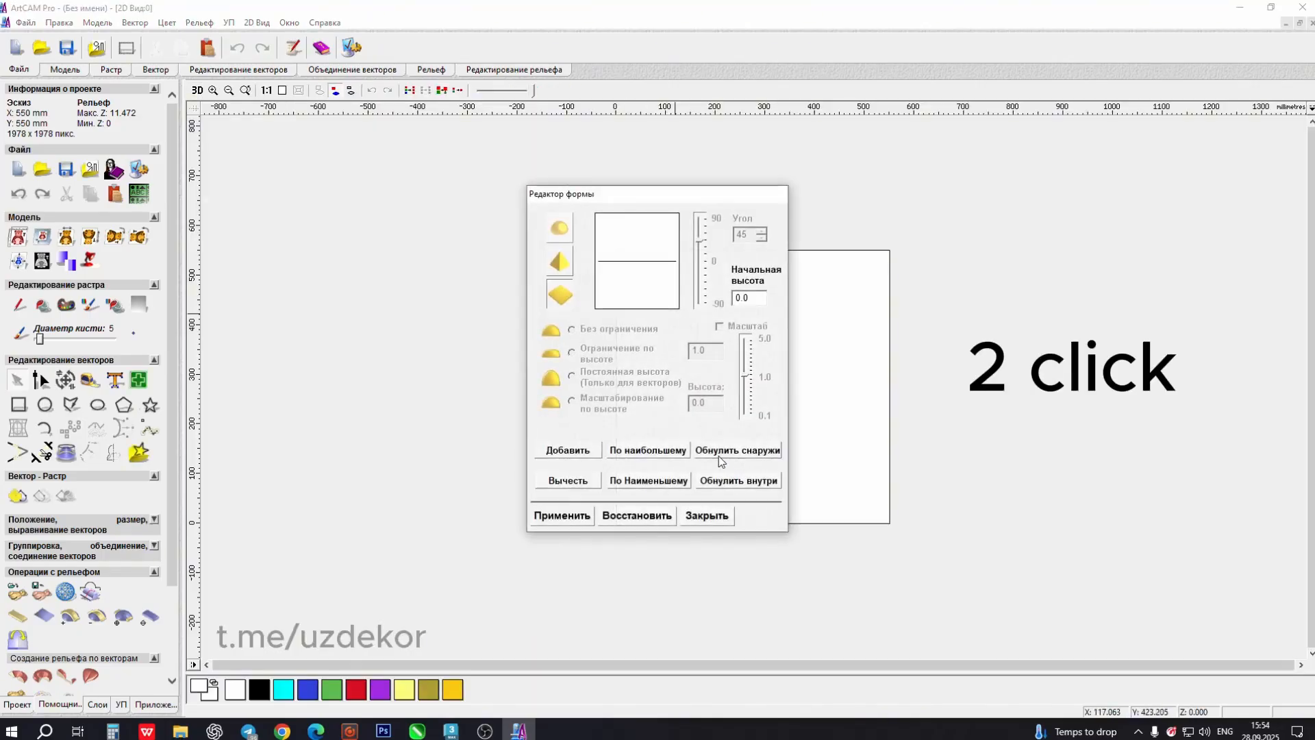
{"action": "left_click_drag", "start_coordinate": [599, 194], "coordinate": [349, 204]}
{"action": "left_click", "coordinate": [349, 90]}
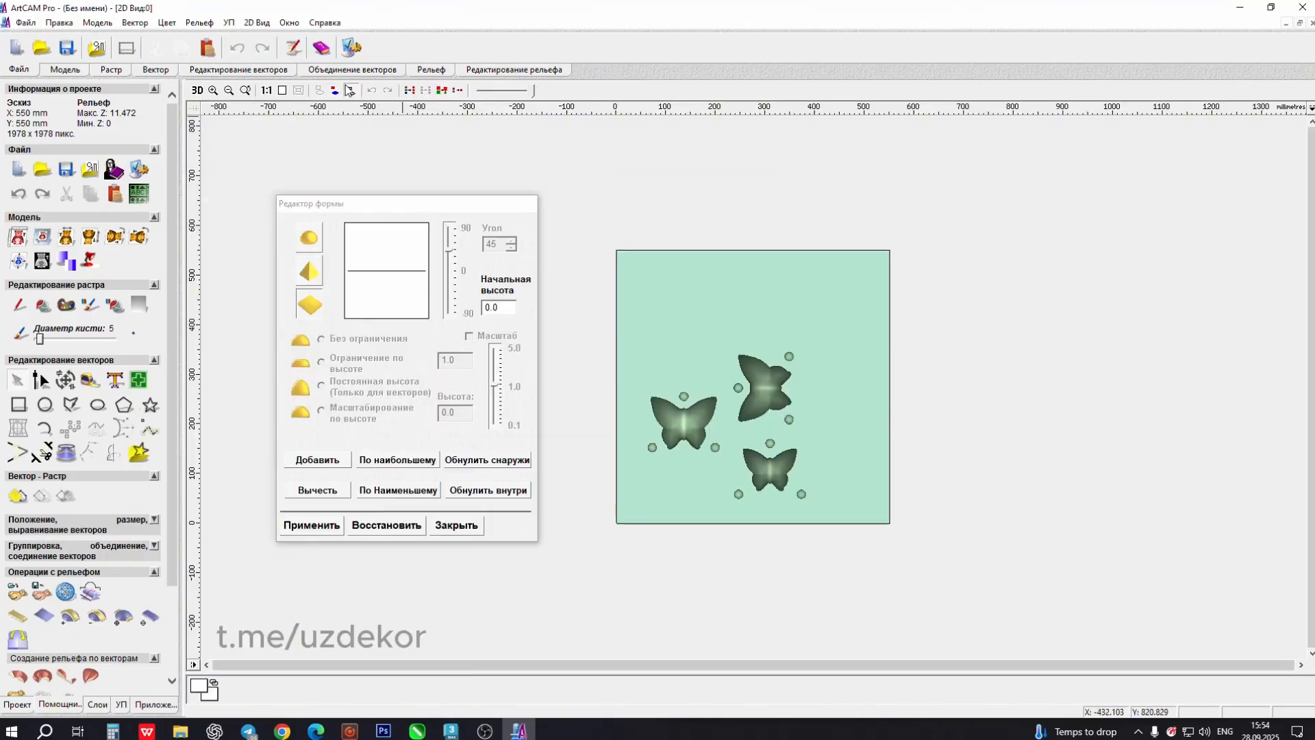
- Zero the current butterfly relief inside the white colour and load 2.stl for 3D model import
{"action": "left_click", "coordinate": [483, 491]}
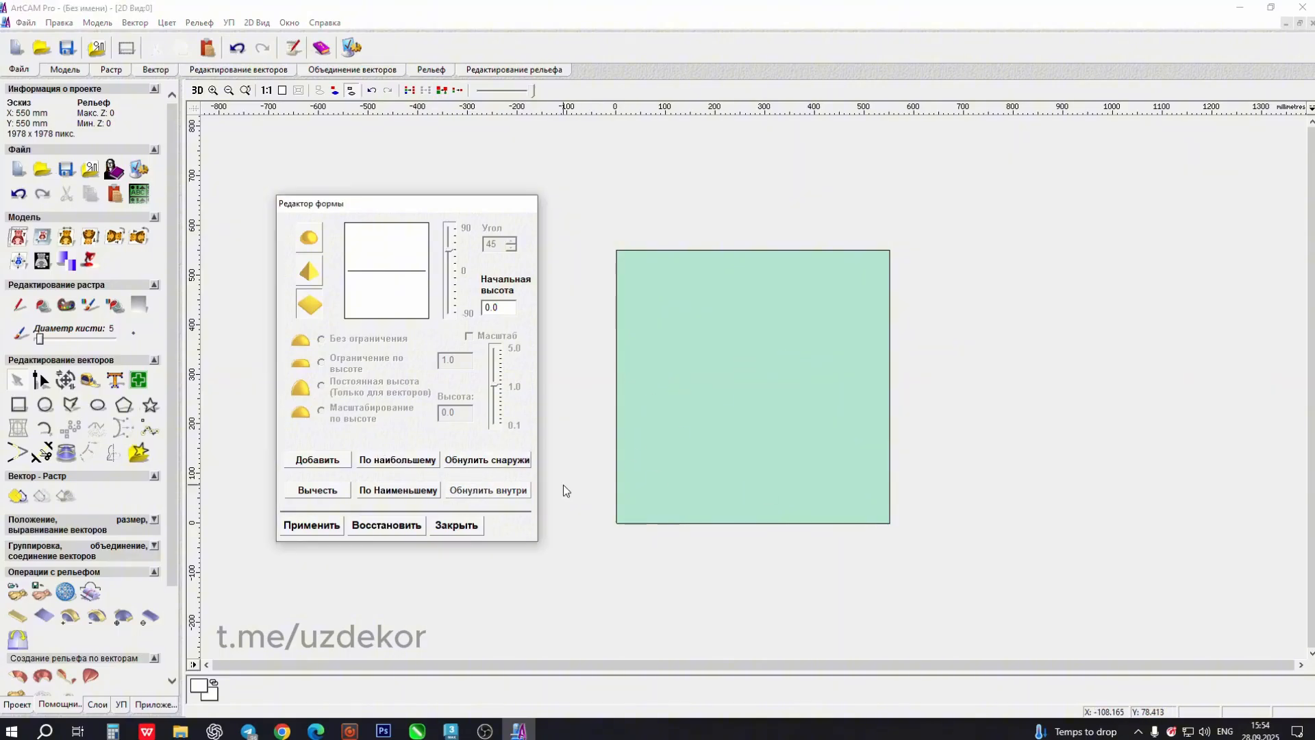
{"action": "left_click", "coordinate": [25, 23]}
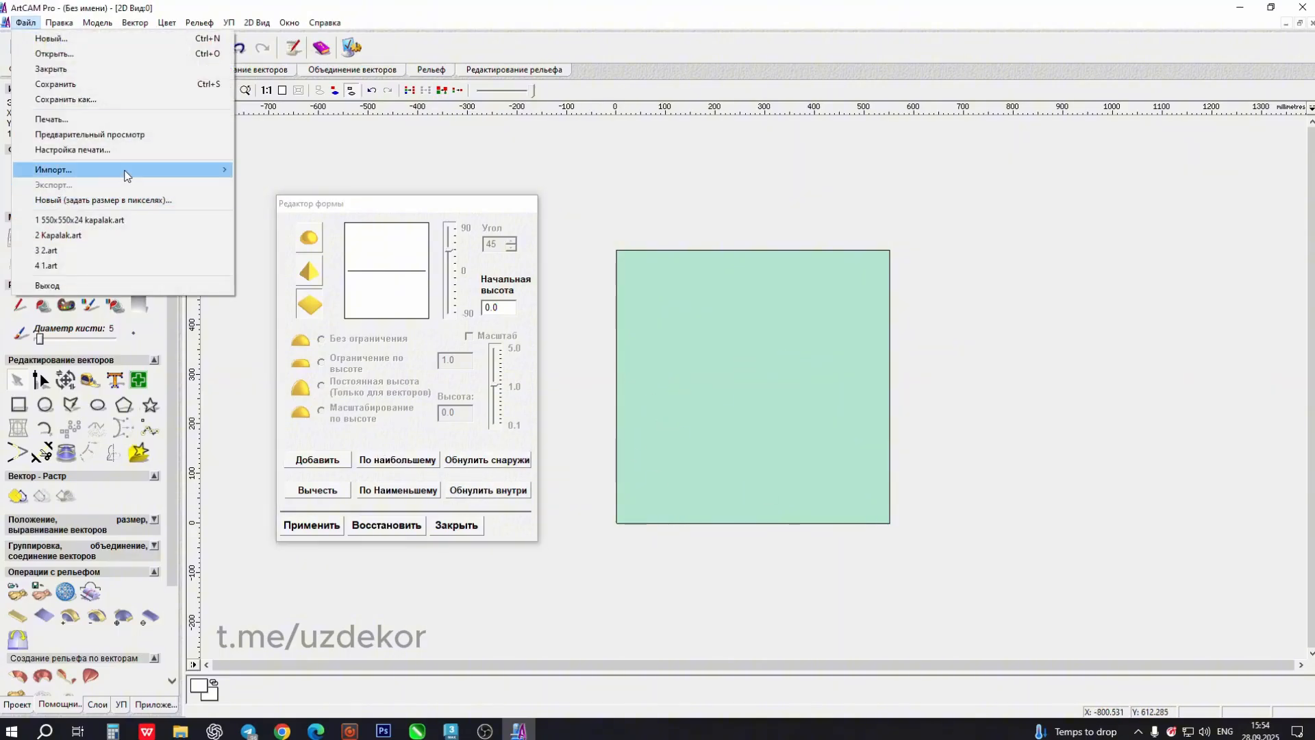
{"action": "left_click", "coordinate": [829, 331]}
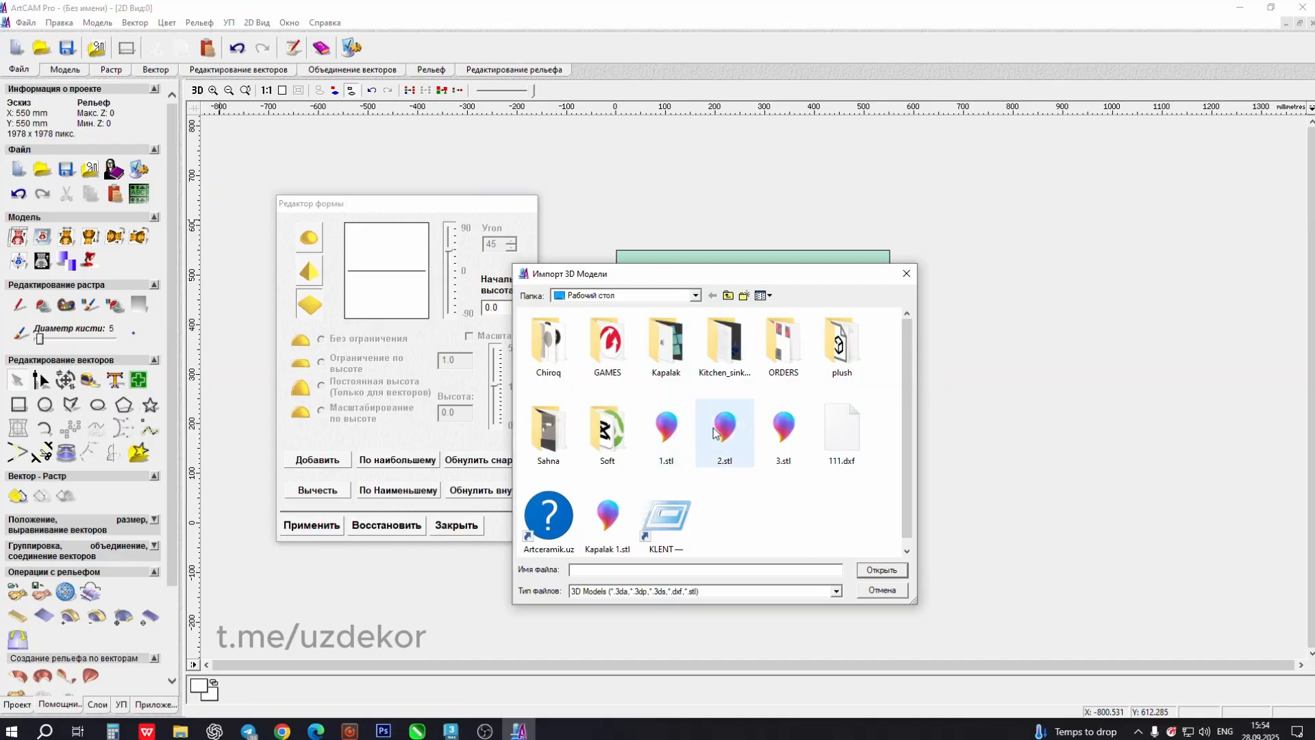
{"action": "double_click", "coordinate": [719, 442]}
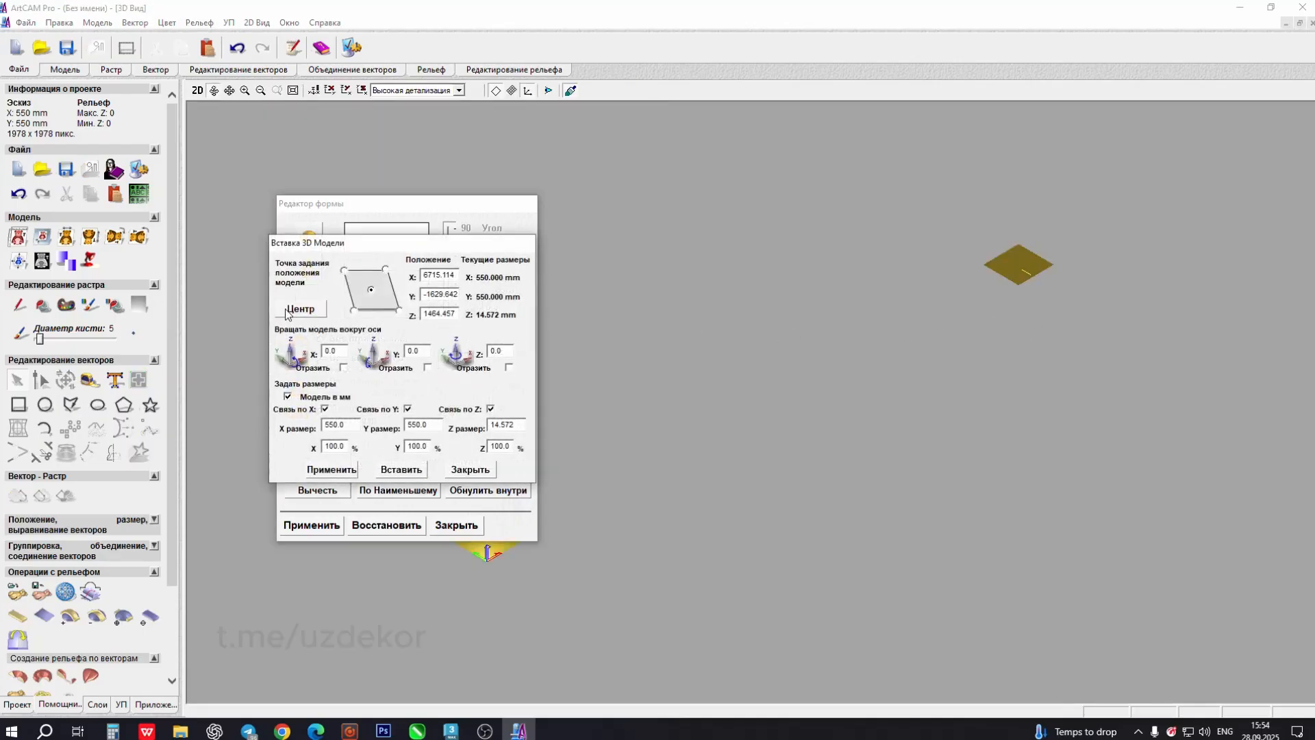
- Centre the imported plate model at 275, 275, 0 and insert it as a relief
{"action": "left_click_drag", "start_coordinate": [422, 200], "coordinate": [1046, 192]}
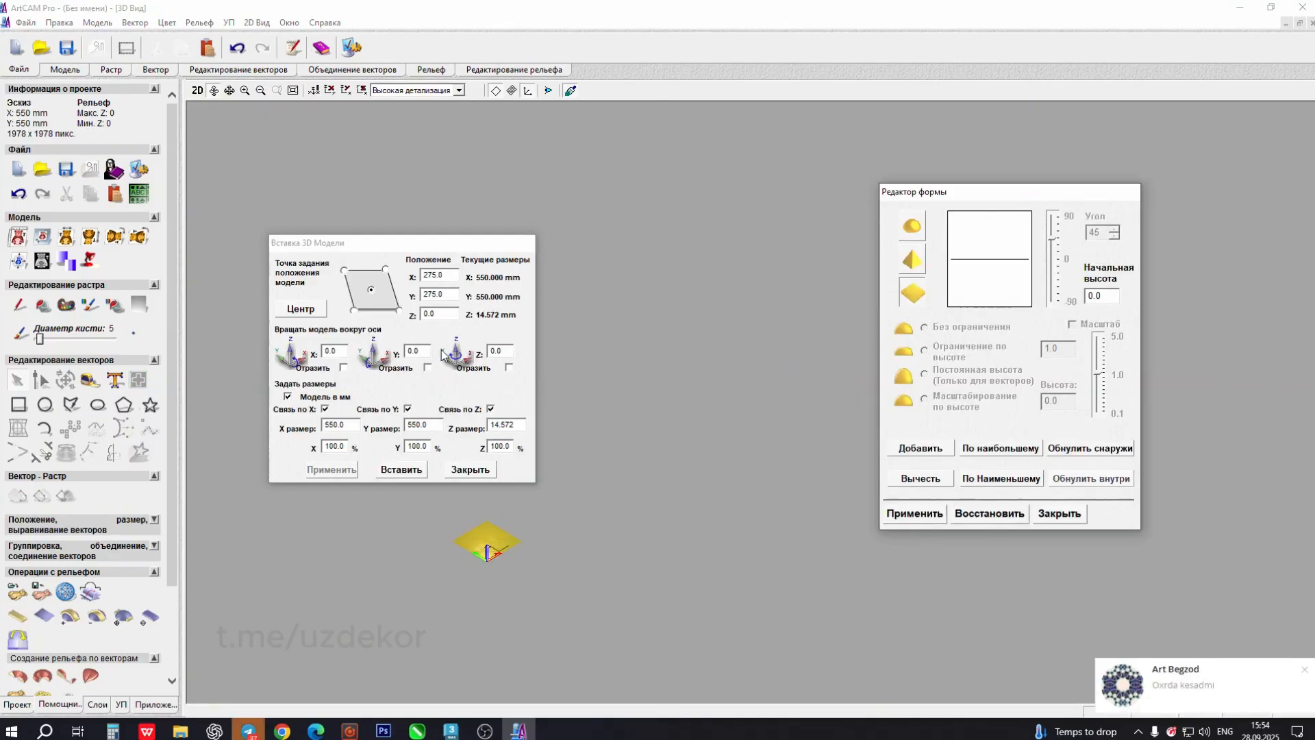
{"action": "left_click", "coordinate": [293, 89]}
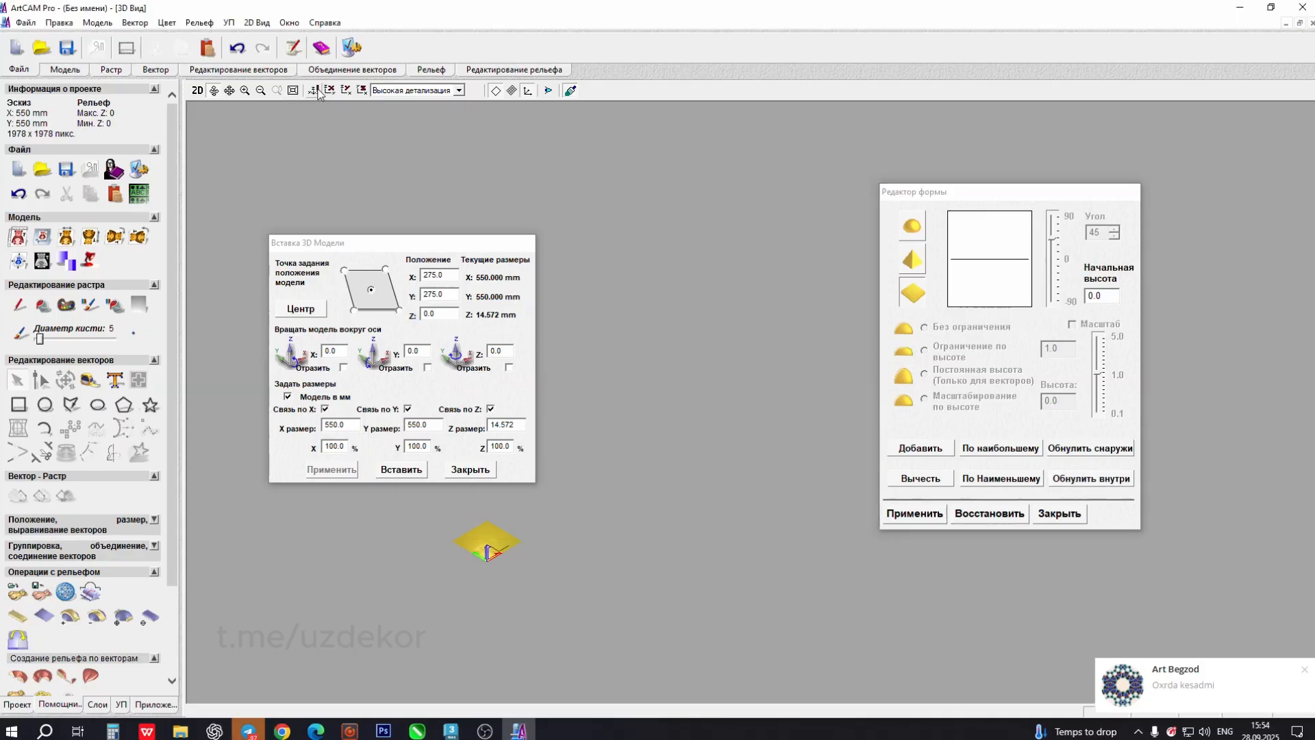
{"action": "left_click", "coordinate": [1301, 671]}
{"action": "left_click_drag", "start_coordinate": [1000, 188], "coordinate": [1210, 158]}
{"action": "left_click_drag", "start_coordinate": [812, 470], "coordinate": [923, 453]}
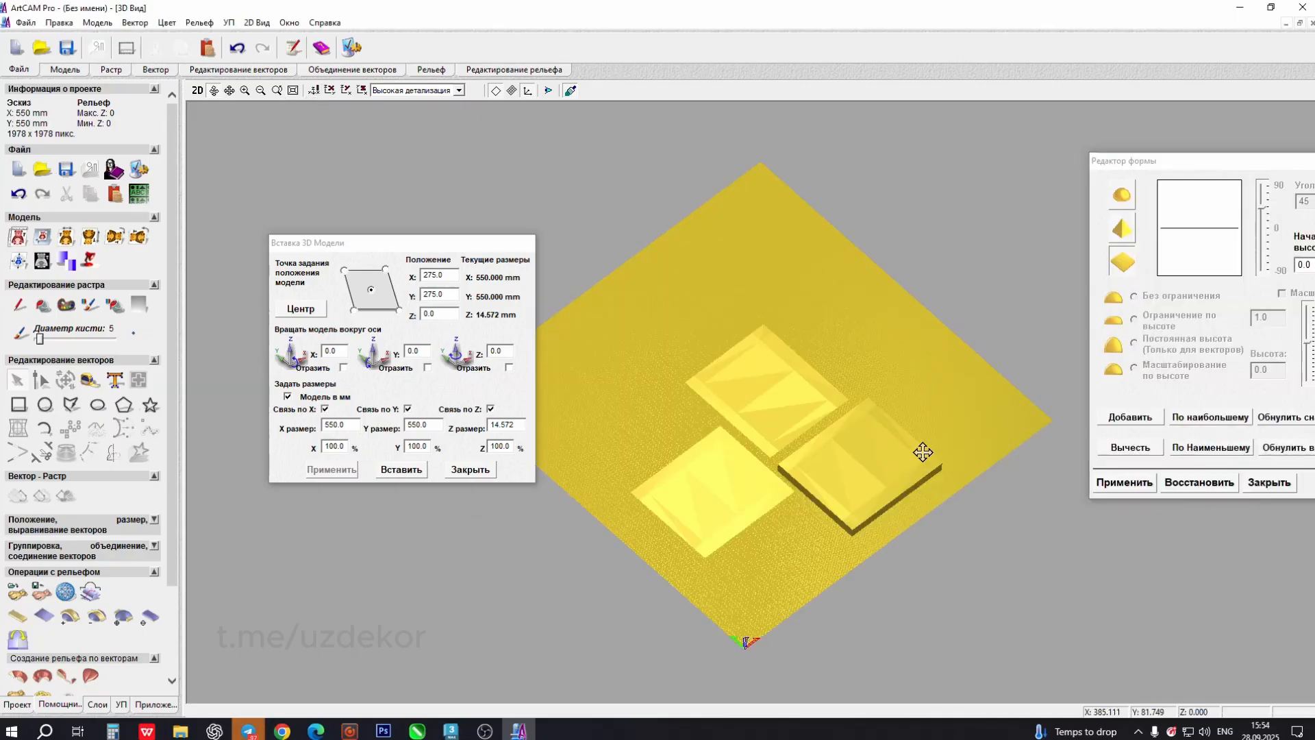
{"action": "left_click", "coordinate": [402, 470]}
{"action": "left_click", "coordinate": [475, 478]}
- Check the three plain plates in the 3D relief view and compare them with the plates in 3ds Max
{"action": "scroll", "coordinate": [675, 438], "scroll_direction": "up", "scroll_amount": 2}
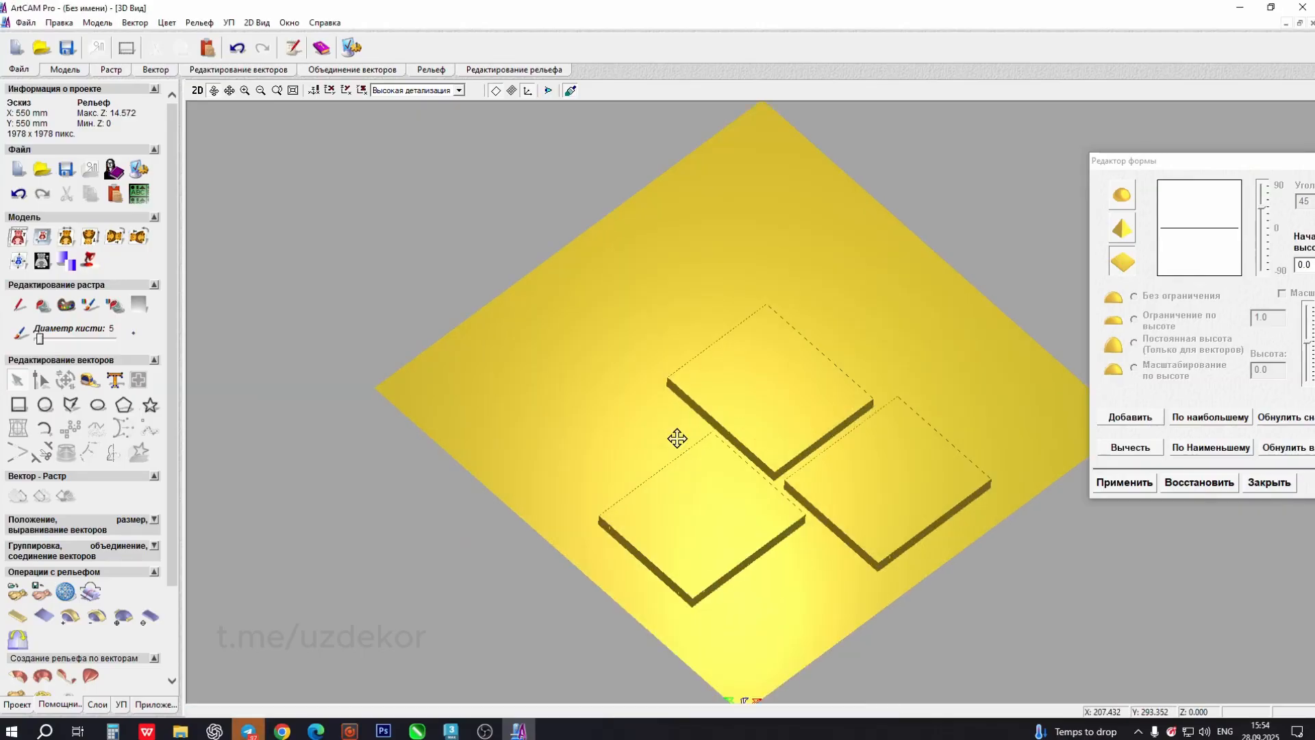
{"action": "left_click_drag", "start_coordinate": [699, 358], "coordinate": [705, 295]}
{"action": "left_click", "coordinate": [455, 731]}
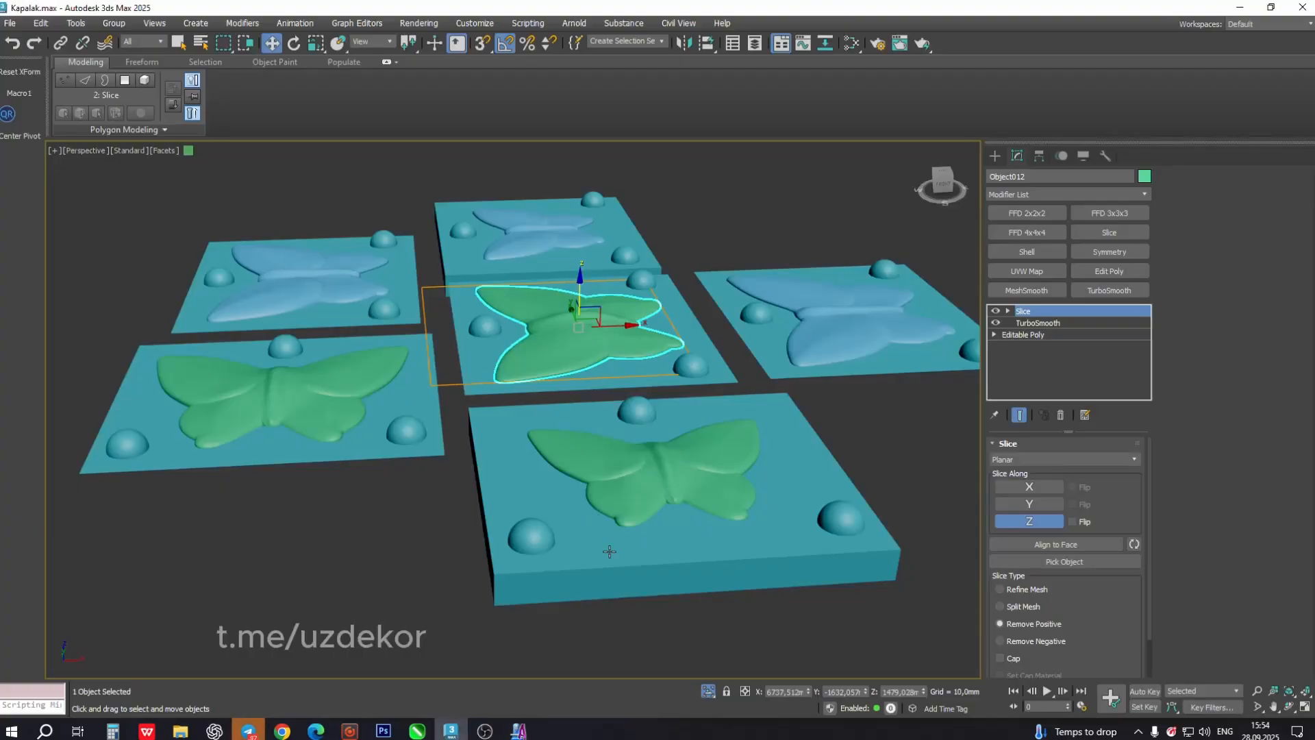
{"action": "left_click", "coordinate": [447, 732]}
{"action": "left_click_drag", "start_coordinate": [732, 520], "coordinate": [711, 548]}
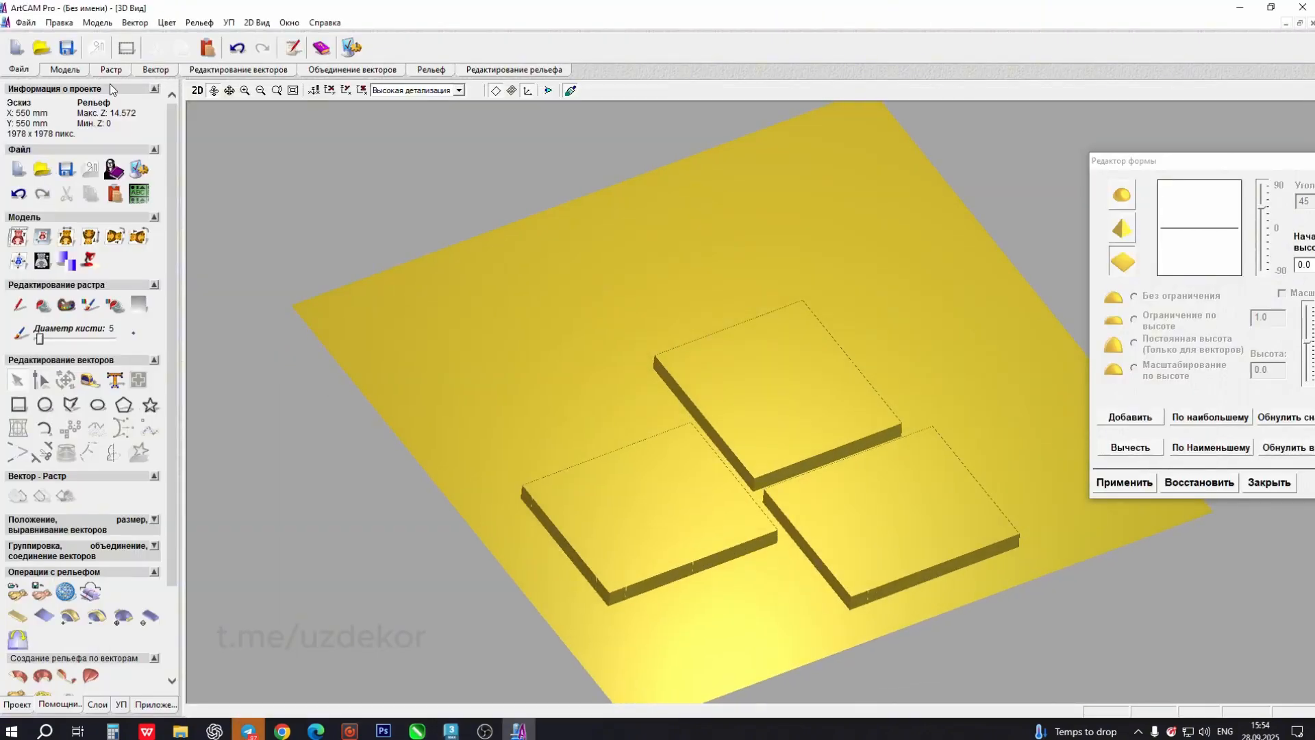
- Load the saved relief 123 as an inserted template and subtract it from the three plates
{"action": "left_click", "coordinate": [199, 23]}
{"action": "mouse_move", "coordinate": [233, 76]}
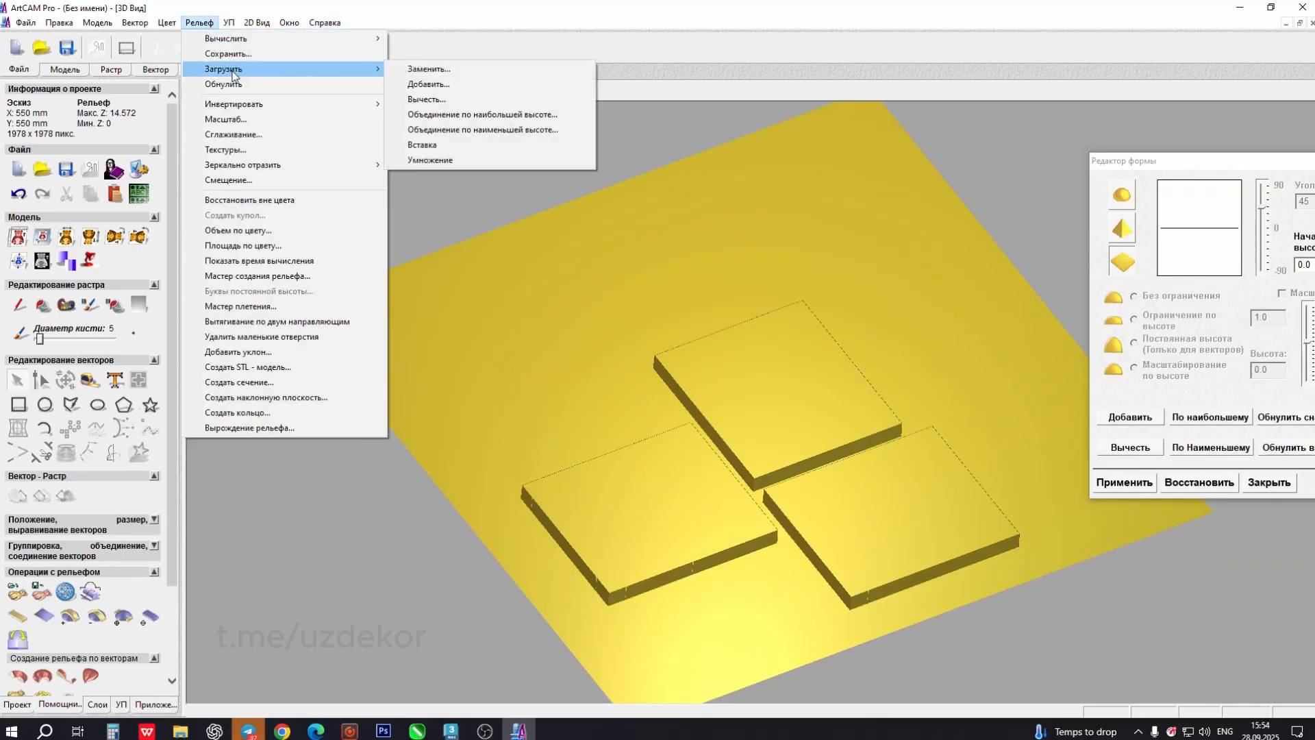
{"action": "left_click", "coordinate": [433, 146]}
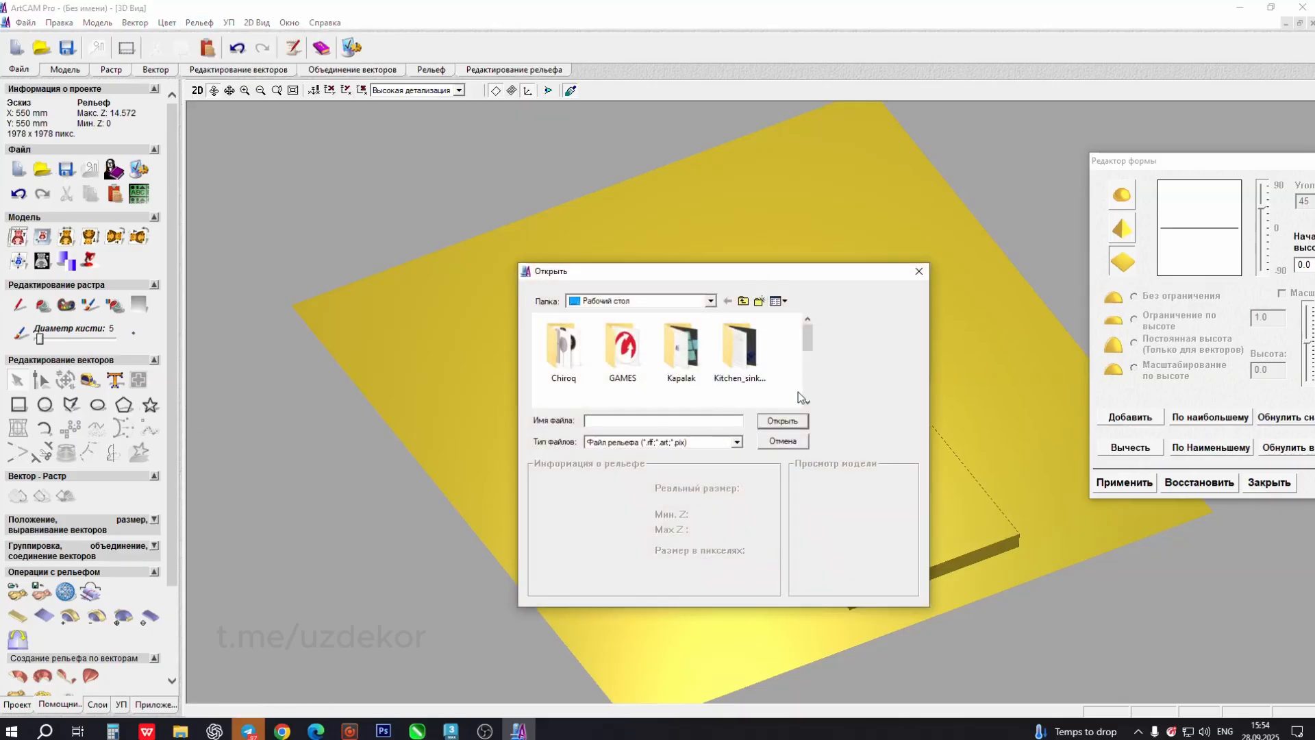
{"action": "scroll", "coordinate": [792, 381], "scroll_direction": "down", "scroll_amount": 5}
{"action": "double_click", "coordinate": [625, 359]}
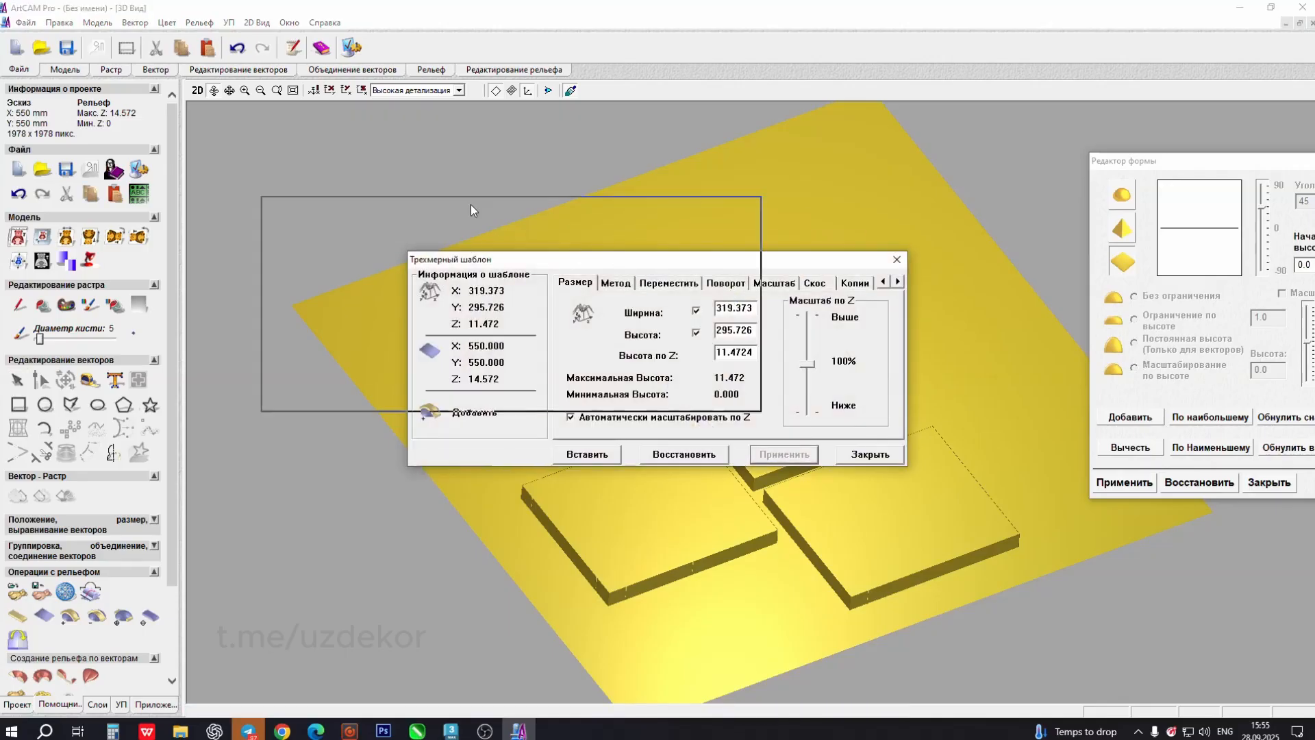
{"action": "left_click", "coordinate": [421, 213]}
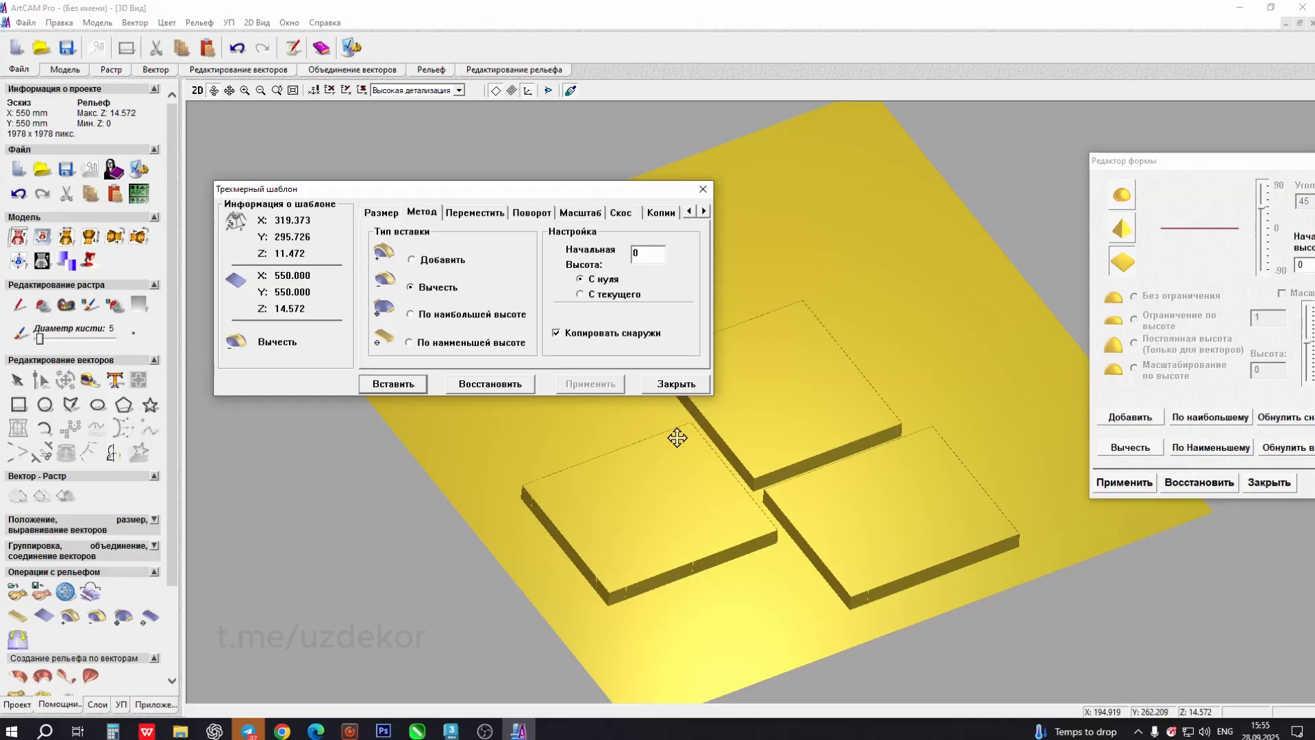
{"action": "left_click", "coordinate": [688, 385]}
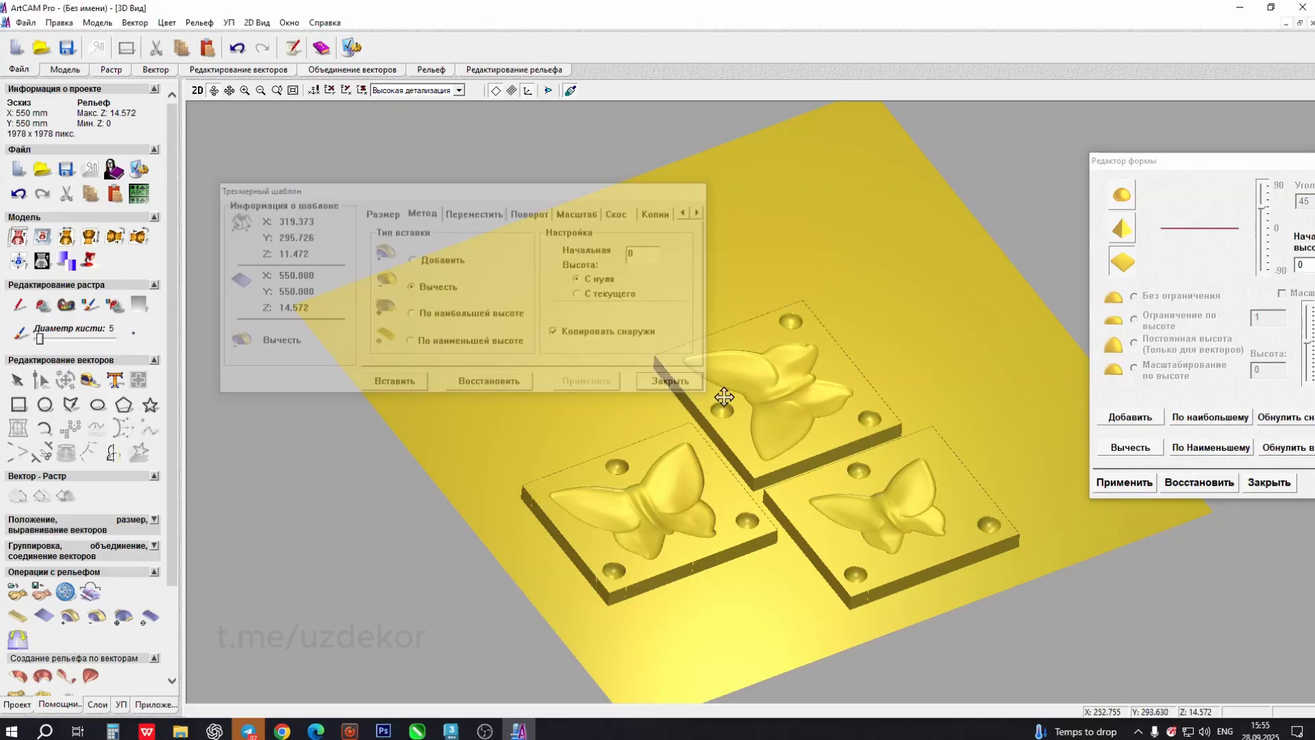
- Examine the butterfly recesses and round holes cut into the three plates up close
{"action": "scroll", "coordinate": [756, 430], "scroll_direction": "up", "scroll_amount": 5}
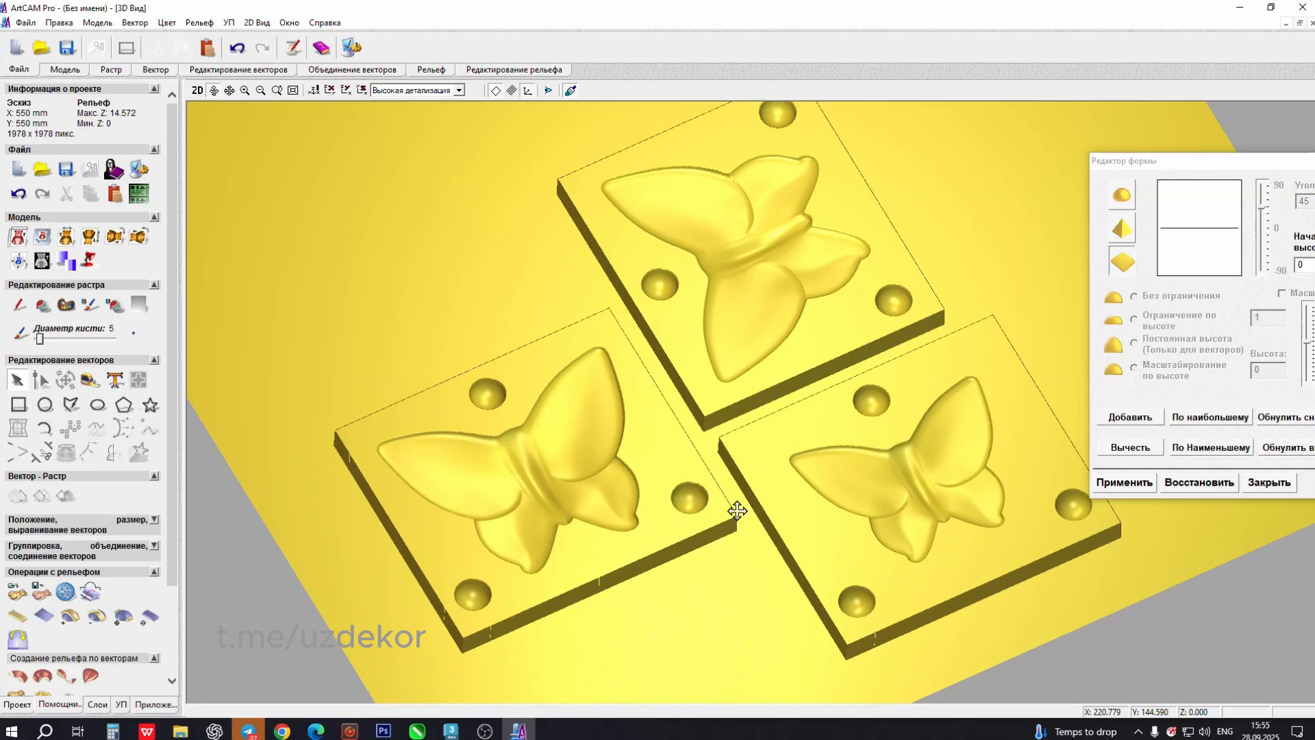
{"action": "scroll", "coordinate": [729, 499], "scroll_direction": "up", "scroll_amount": 3}
{"action": "left_click_drag", "start_coordinate": [828, 504], "coordinate": [608, 543]}
{"action": "scroll", "coordinate": [561, 538], "scroll_direction": "up", "scroll_amount": 2}
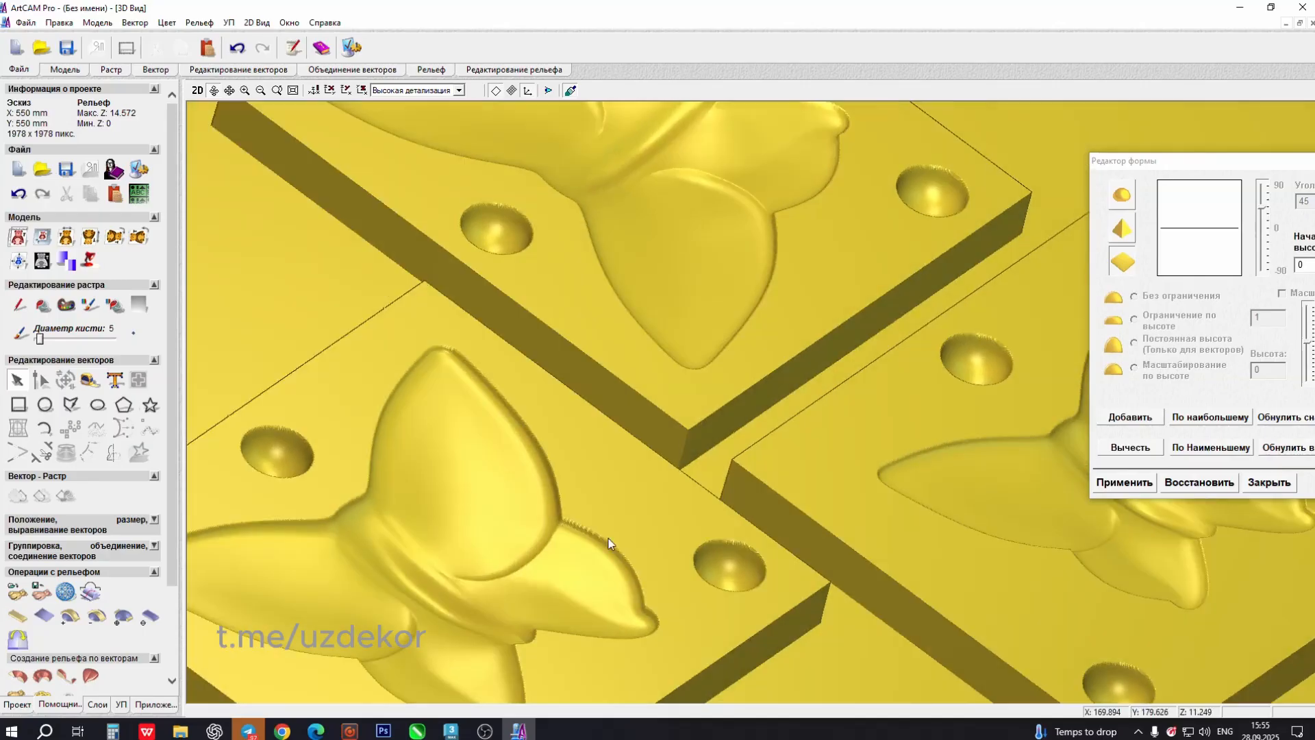
{"action": "scroll", "coordinate": [608, 539], "scroll_direction": "down", "scroll_amount": 4}
{"action": "left_click_drag", "start_coordinate": [668, 621], "coordinate": [267, 534]}
- Import 1.stl, centre it at 275, 275, 0, and insert it into the existing relief
{"action": "left_click", "coordinate": [25, 22]}
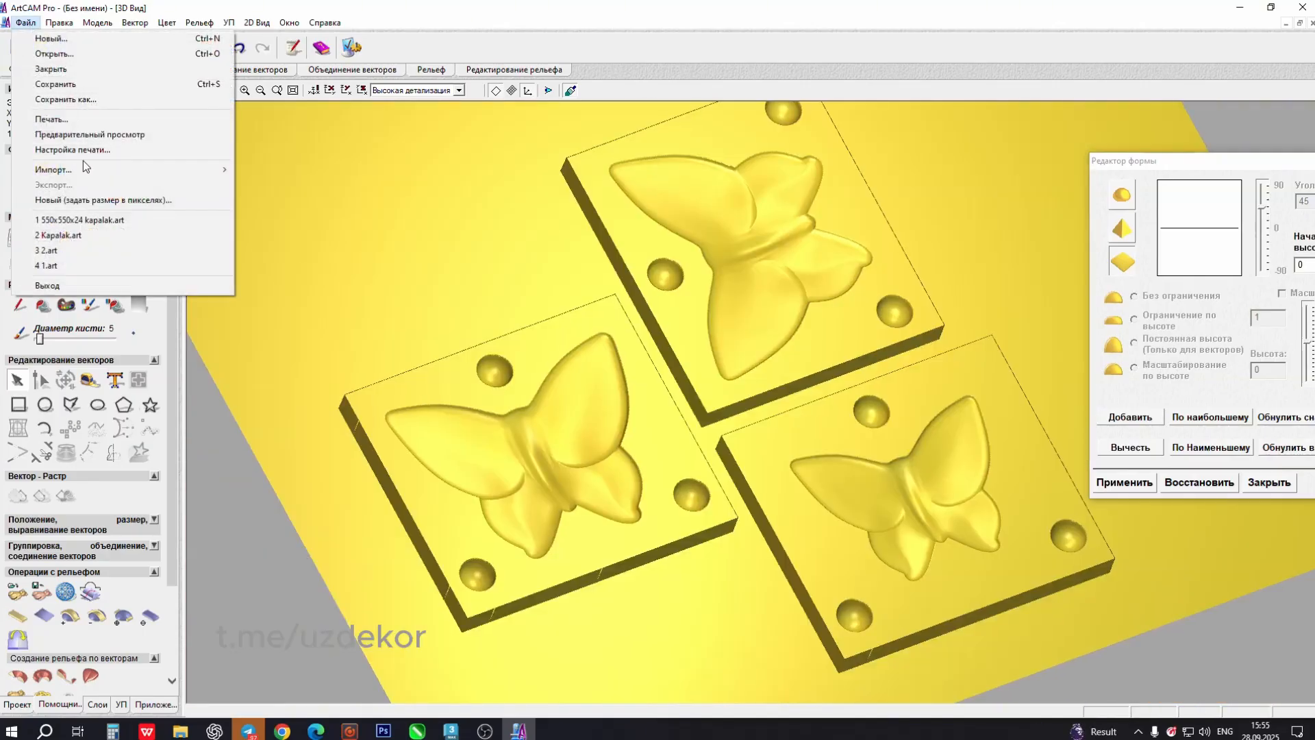
{"action": "mouse_move", "coordinate": [86, 168]}
{"action": "left_click", "coordinate": [346, 185]}
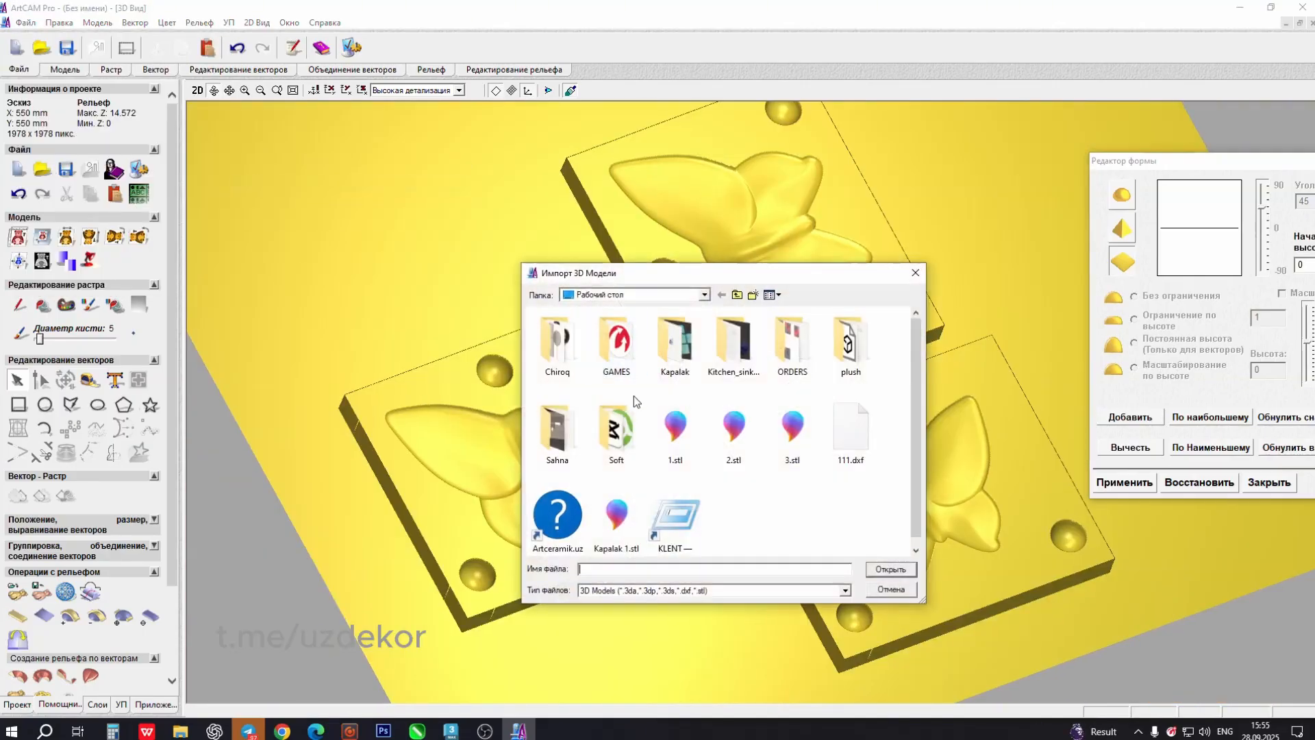
{"action": "double_click", "coordinate": [689, 458]}
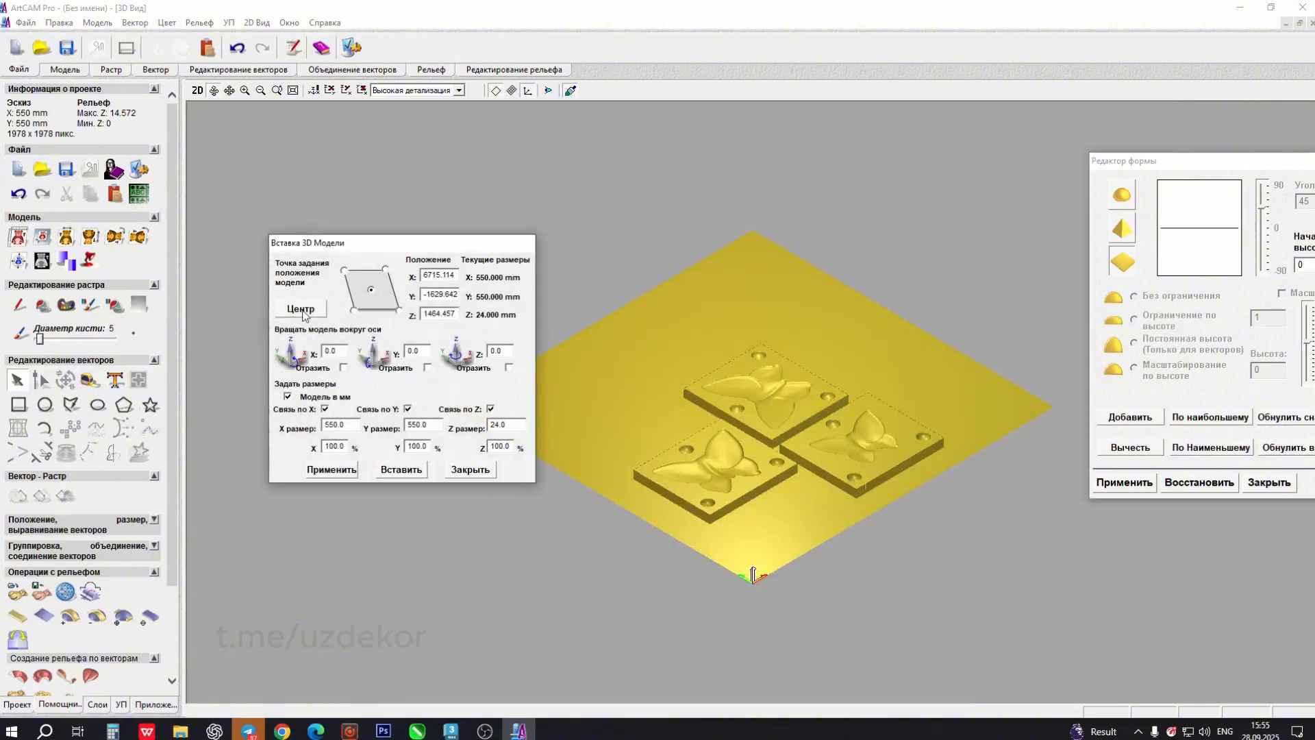
{"action": "left_click", "coordinate": [304, 313]}
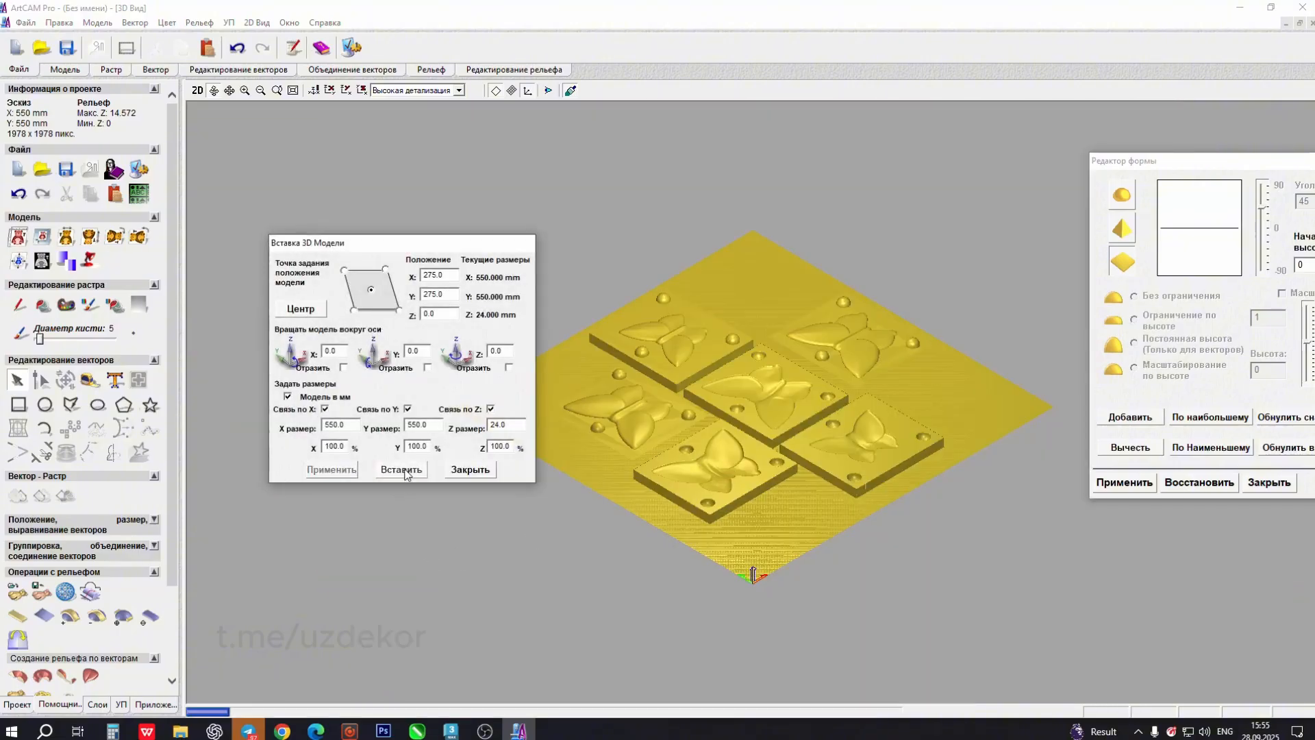
{"action": "left_click", "coordinate": [474, 469]}
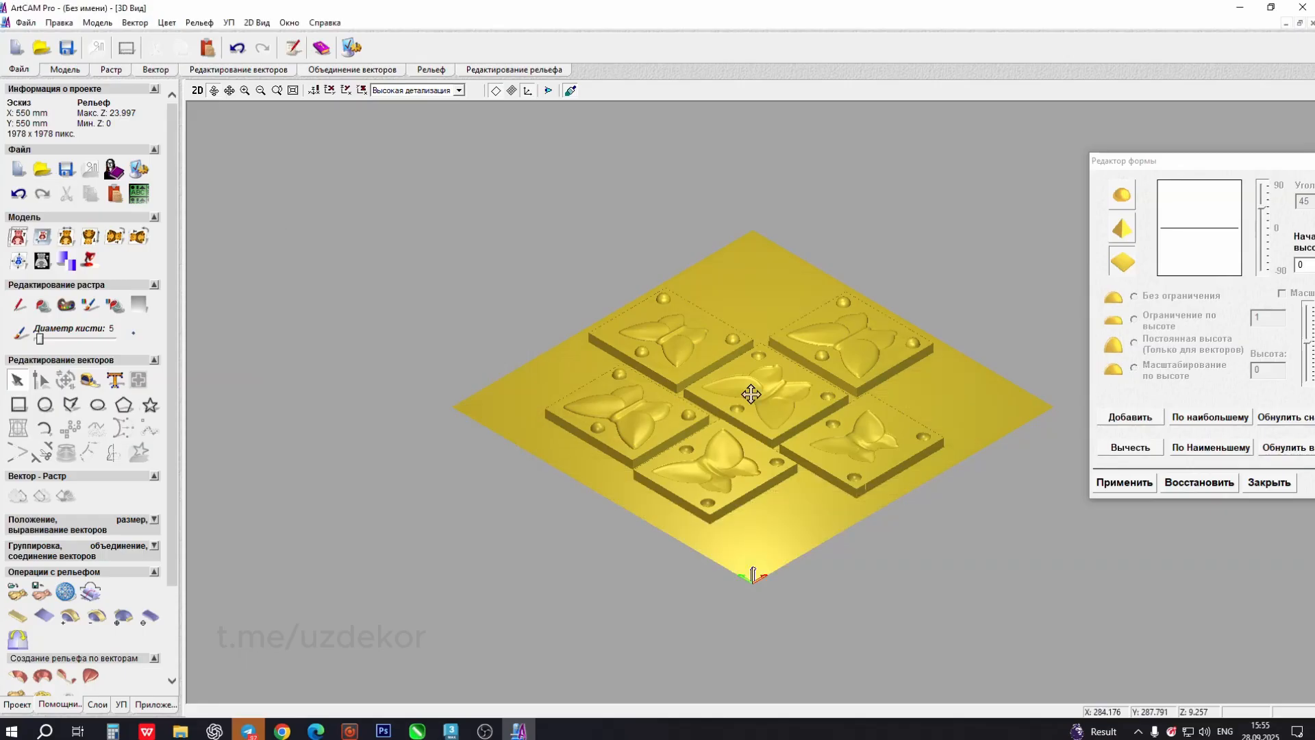
- Inspect all six mould plates from several angles in the 3D view and close the shape editor
{"action": "scroll", "coordinate": [748, 492], "scroll_direction": "up", "scroll_amount": 5}
{"action": "left_click_drag", "start_coordinate": [748, 492], "coordinate": [672, 421]}
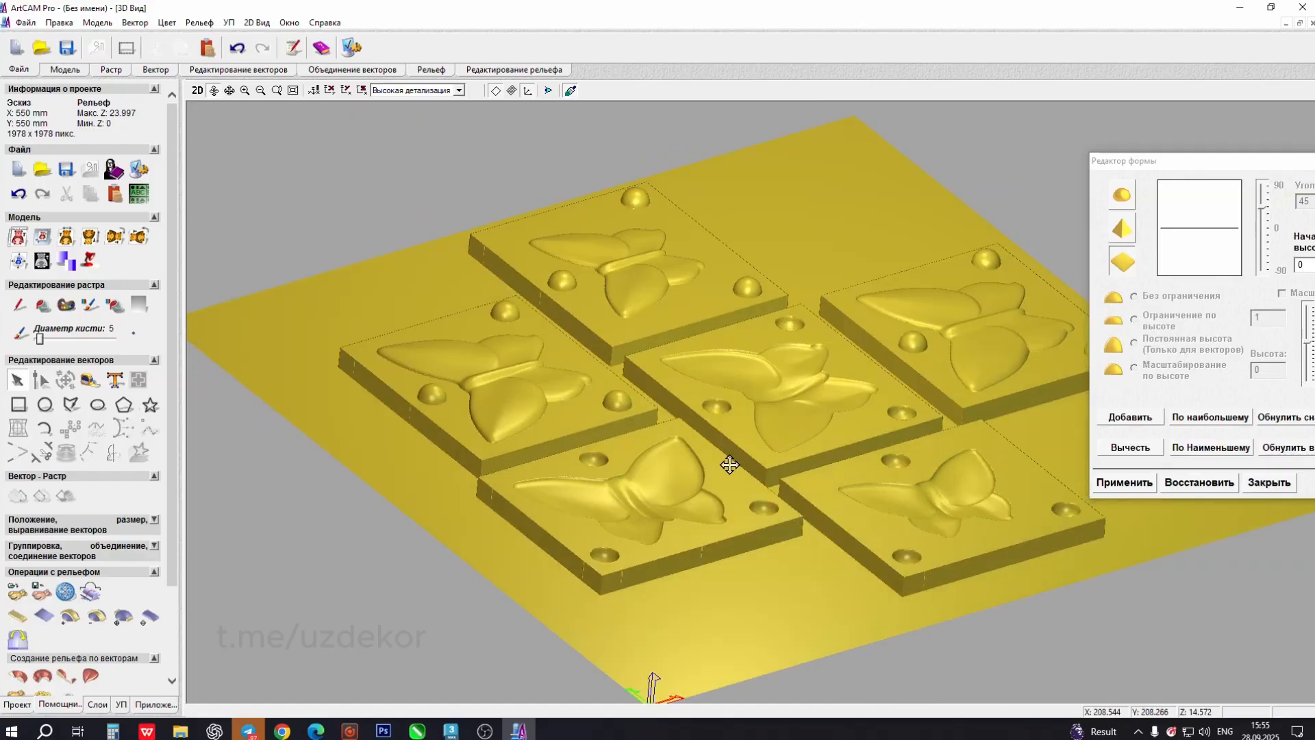
{"action": "left_click_drag", "start_coordinate": [730, 465], "coordinate": [797, 516]}
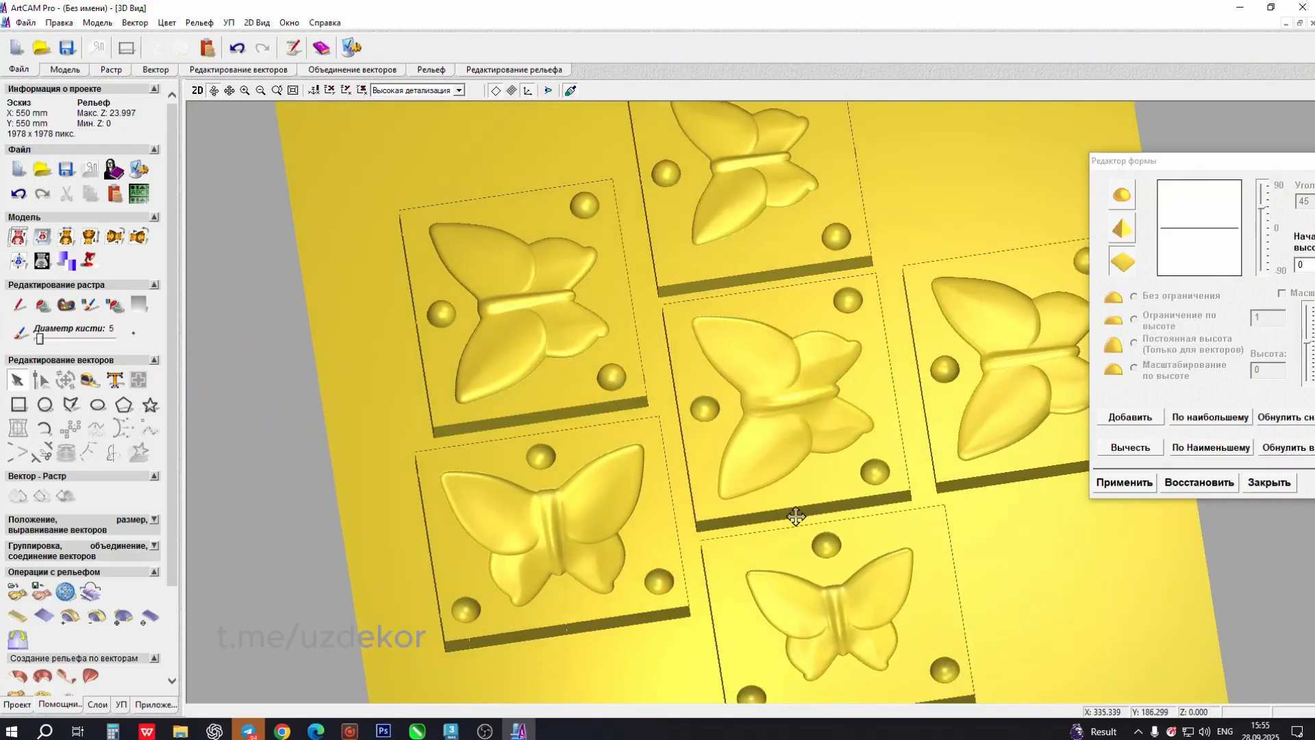
{"action": "middle_click_drag", "start_coordinate": [796, 516], "coordinate": [668, 505]}
{"action": "left_click", "coordinate": [1271, 485]}
{"action": "left_click_drag", "start_coordinate": [911, 376], "coordinate": [881, 297]}
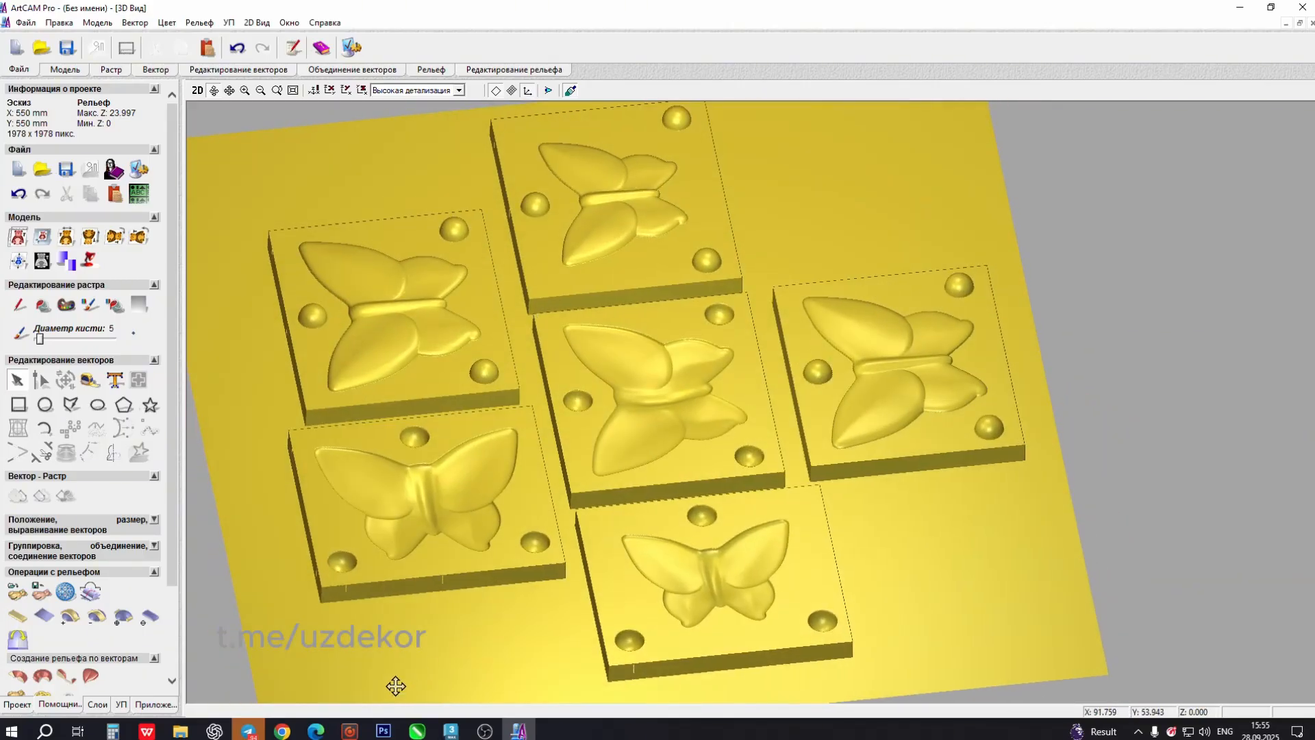
- Switch to 3ds Max and raise the selected green butterfly along Z to about 1585 mm
{"action": "left_click", "coordinate": [452, 729]}
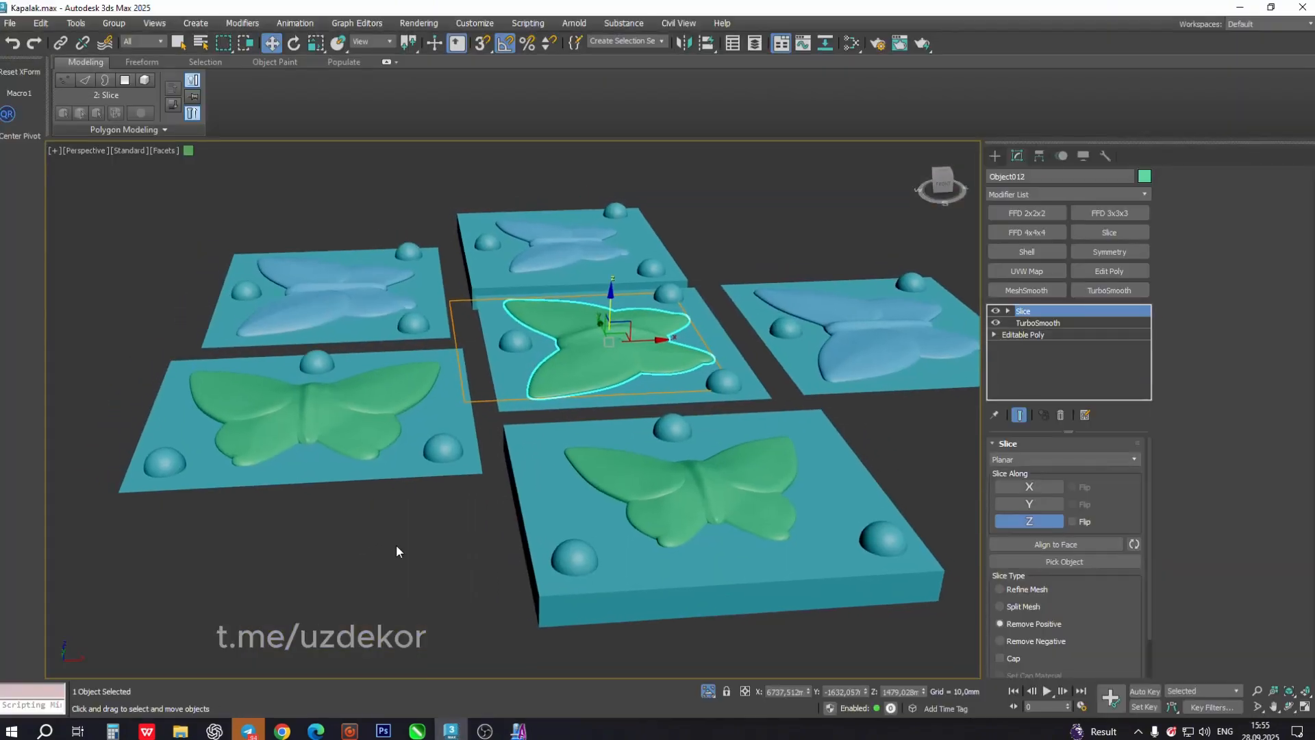
{"action": "middle_click_drag", "start_coordinate": [416, 493], "coordinate": [666, 305], "text": "alt"}
{"action": "left_click_drag", "start_coordinate": [618, 308], "coordinate": [625, 165]}
{"action": "middle_click_drag", "start_coordinate": [603, 309], "coordinate": [623, 478]}
- Examine the butterfly's underside with the Slice type at Remove Negative, and set it back to Remove Positive
{"action": "middle_click_drag", "start_coordinate": [623, 478], "coordinate": [716, 455], "text": "alt"}
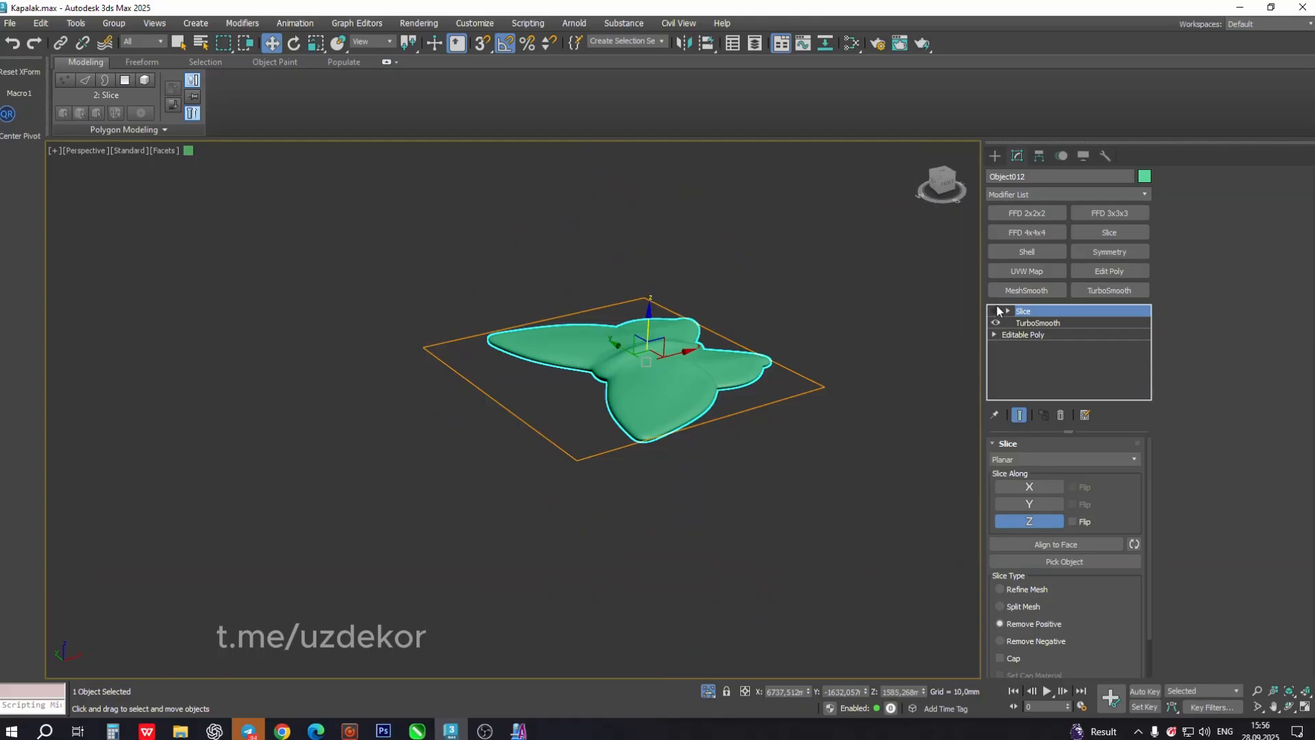
{"action": "middle_click_drag", "start_coordinate": [693, 405], "coordinate": [657, 368], "text": "alt"}
{"action": "left_click", "coordinate": [1014, 643]}
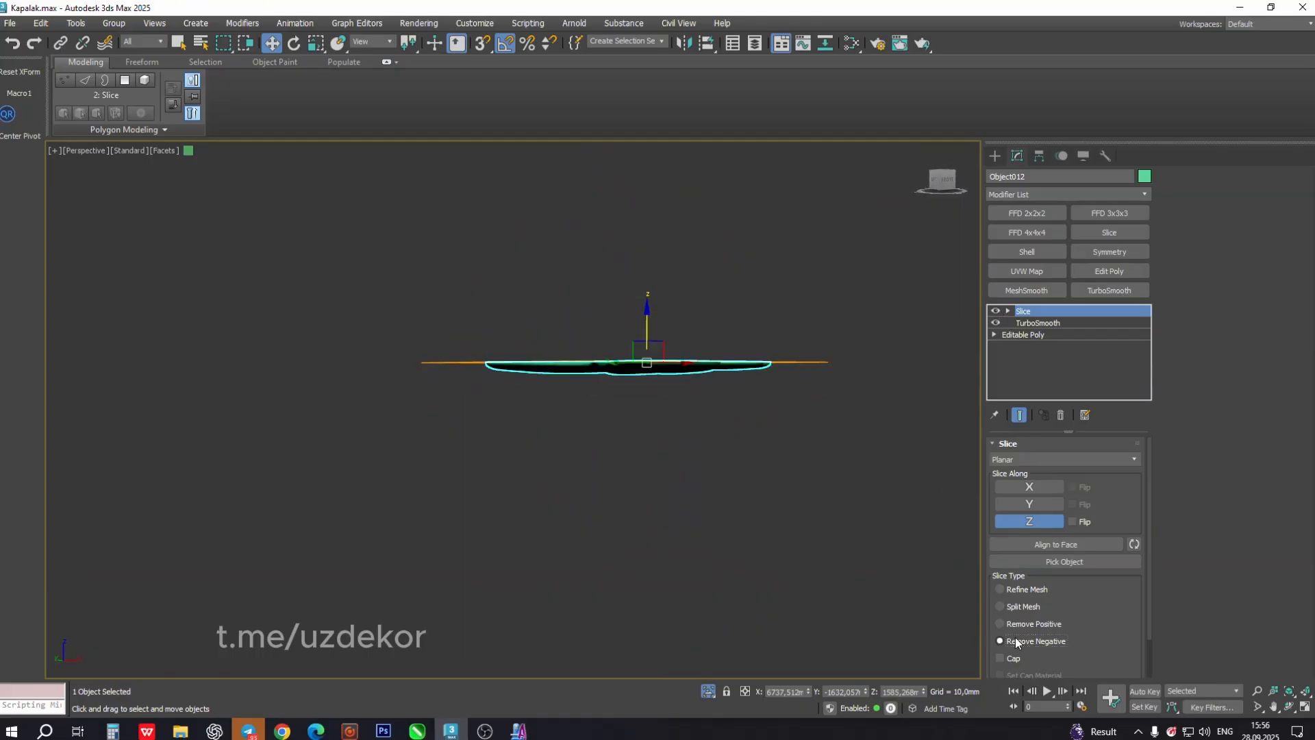
{"action": "middle_click_drag", "start_coordinate": [713, 480], "coordinate": [720, 445], "text": "alt"}
{"action": "left_click", "coordinate": [1027, 625]}
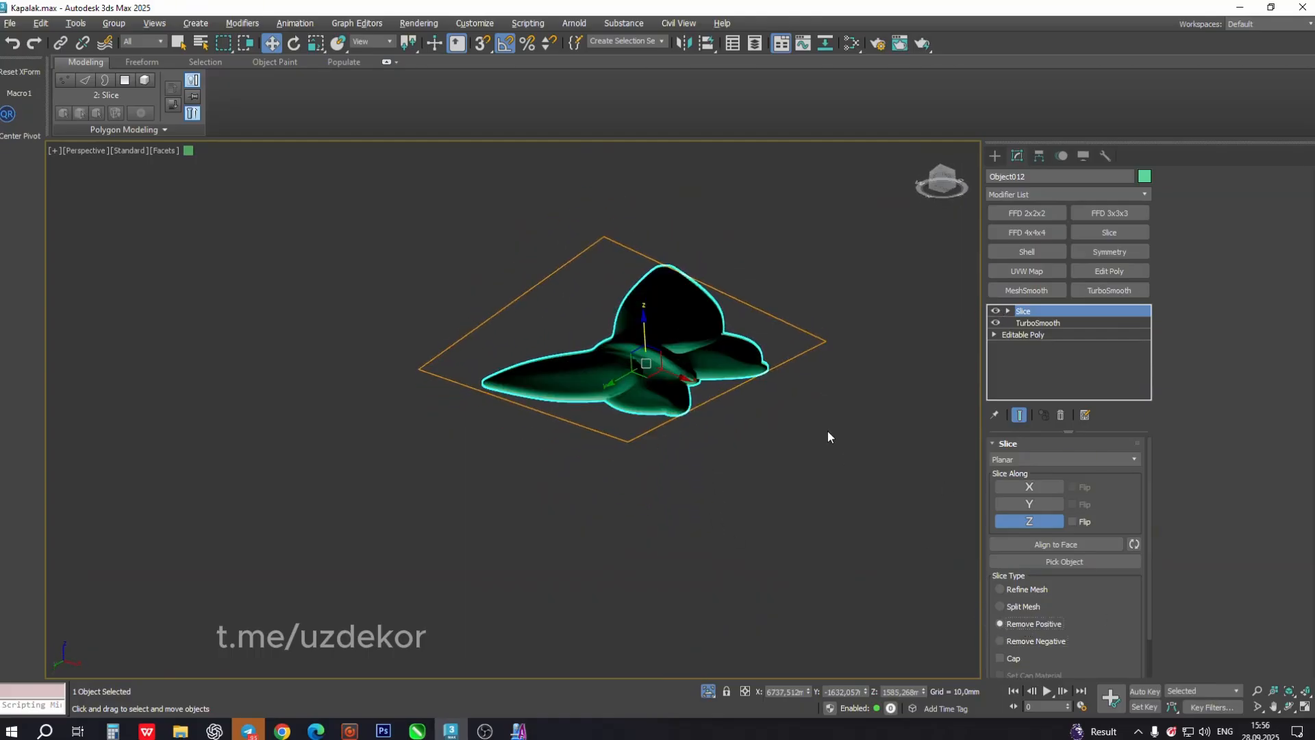
{"action": "middle_click_drag", "start_coordinate": [828, 430], "coordinate": [762, 540], "text": "alt"}
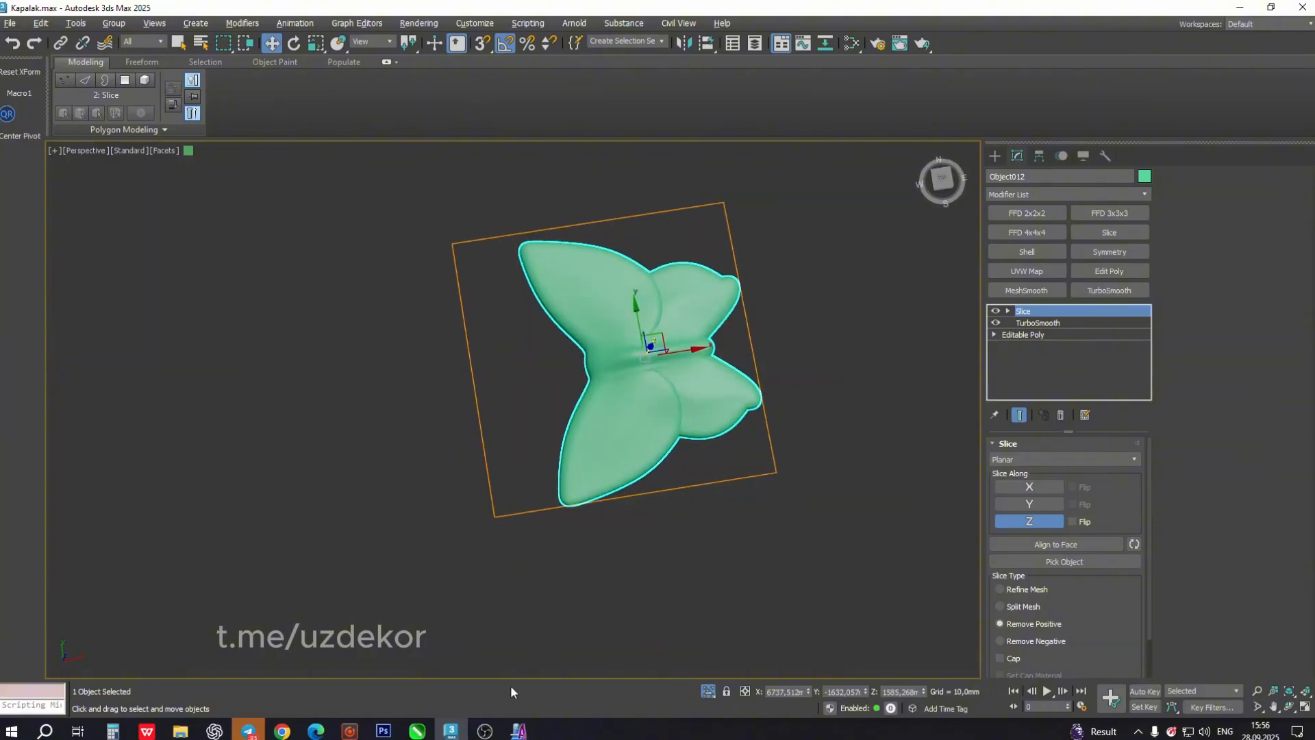
- Switch back to ArtCAM and show the combined six-plate relief in the 2D view
{"action": "left_click", "coordinate": [517, 732]}
{"action": "left_click_drag", "start_coordinate": [609, 449], "coordinate": [637, 411]}
{"action": "left_click", "coordinate": [199, 93]}
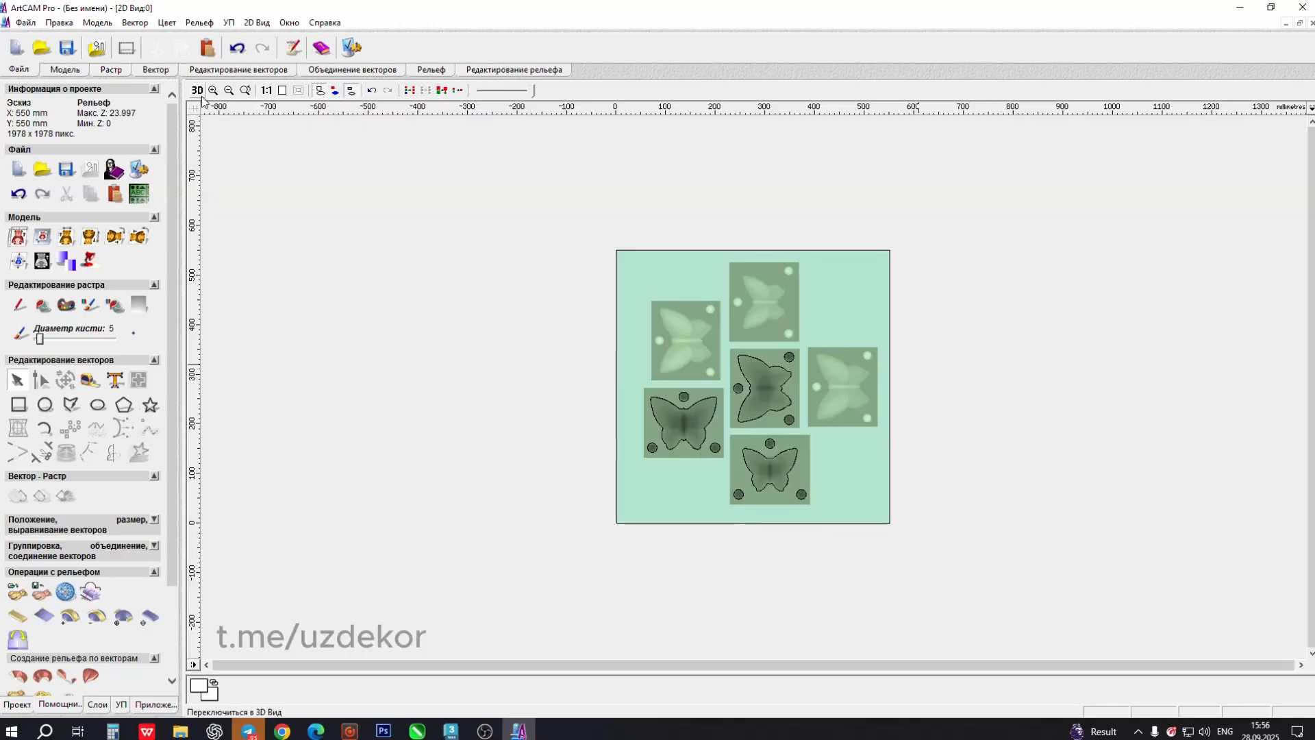
- Draw a trial rectangle about 140 × 163 mm around the upper-left plate and delete it
{"action": "left_click_drag", "start_coordinate": [701, 382], "coordinate": [578, 243]}
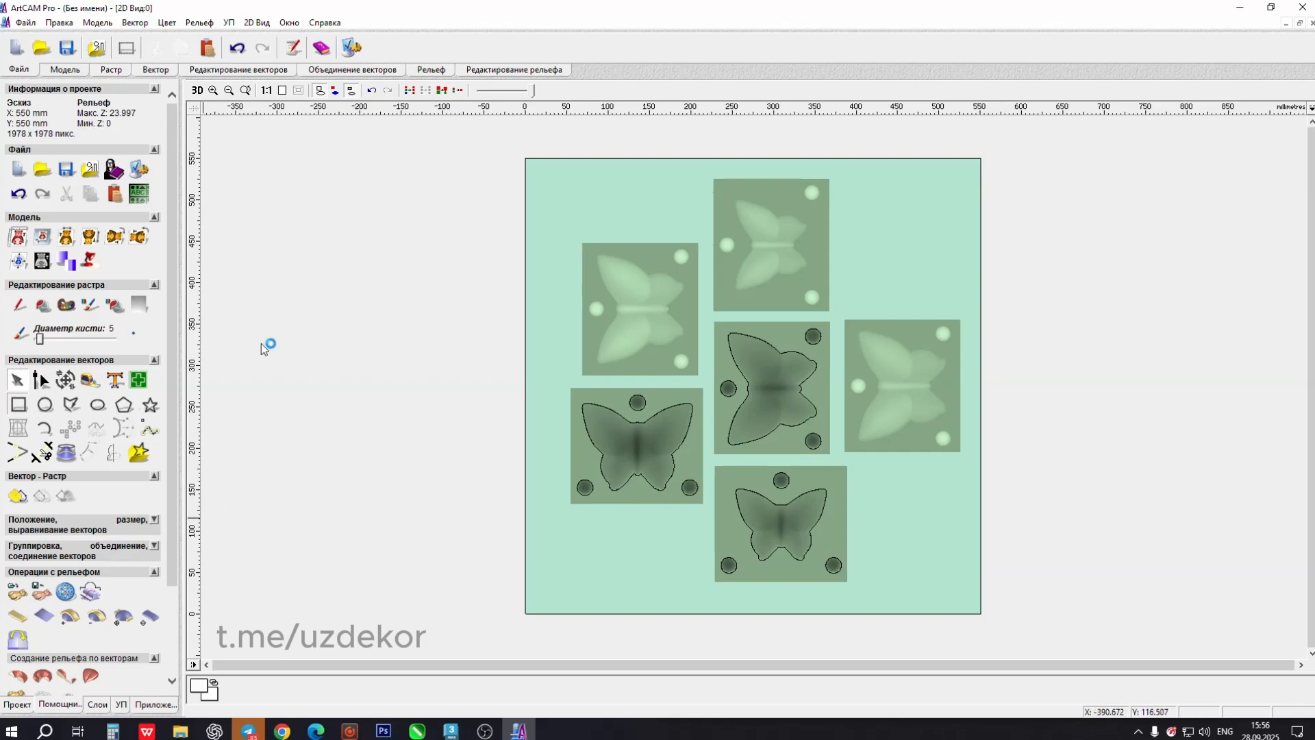
{"action": "scroll", "coordinate": [600, 249], "scroll_direction": "up", "scroll_amount": 1}
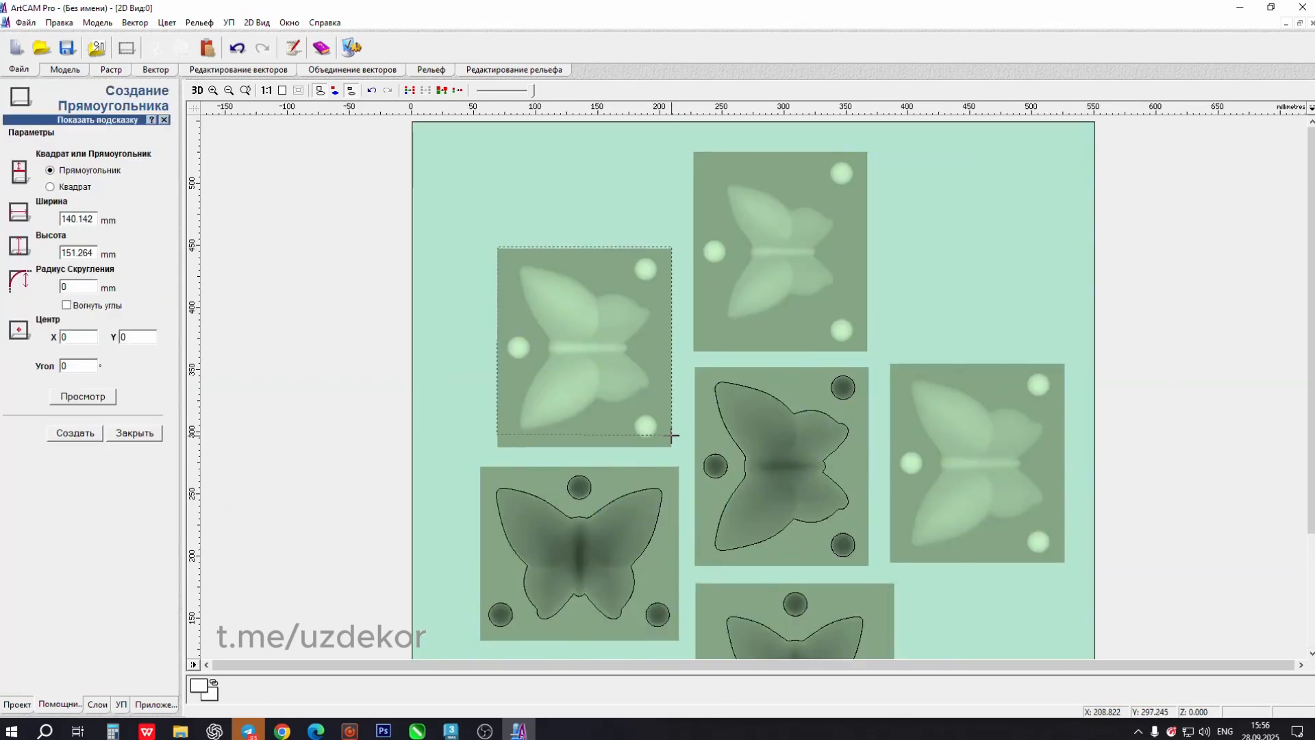
{"action": "left_click", "coordinate": [128, 433]}
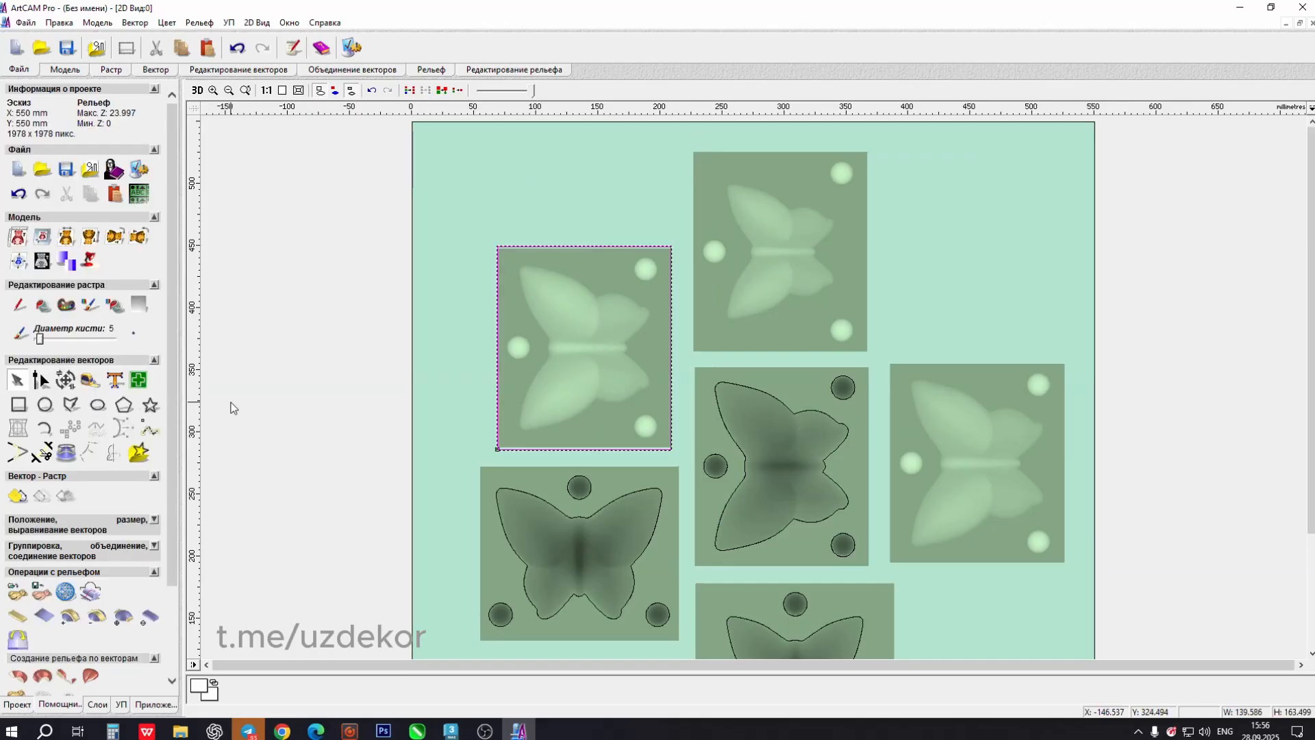
{"action": "key", "text": "Delete"}
- Delete the butterfly outlines and pin circles on the three recessed plates in the 2D view
{"action": "scroll", "coordinate": [544, 374], "scroll_direction": "down", "scroll_amount": 2}
{"action": "left_click_drag", "start_coordinate": [528, 300], "coordinate": [866, 618]}
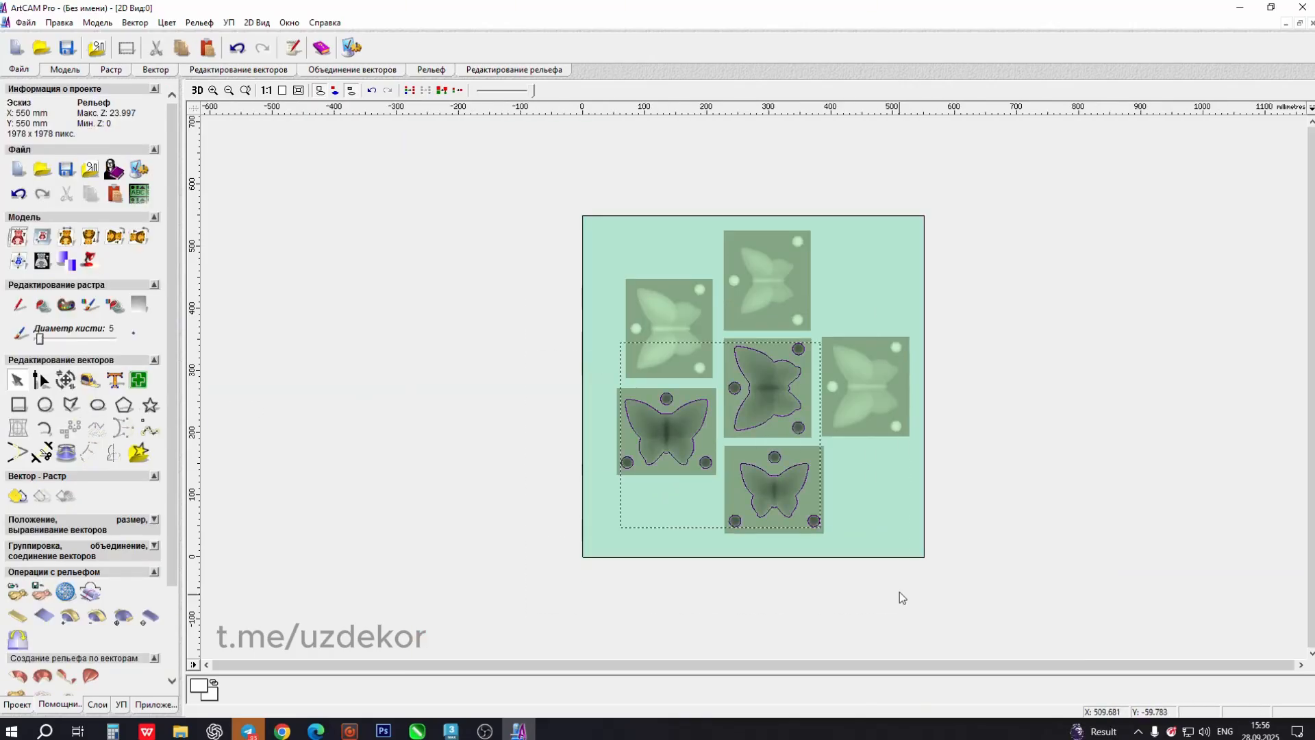
{"action": "key", "text": "Delete"}
- Switch to 3ds Max, end the butterfly's isolation, and isolate the six base plates instead
{"action": "left_click", "coordinate": [450, 731]}
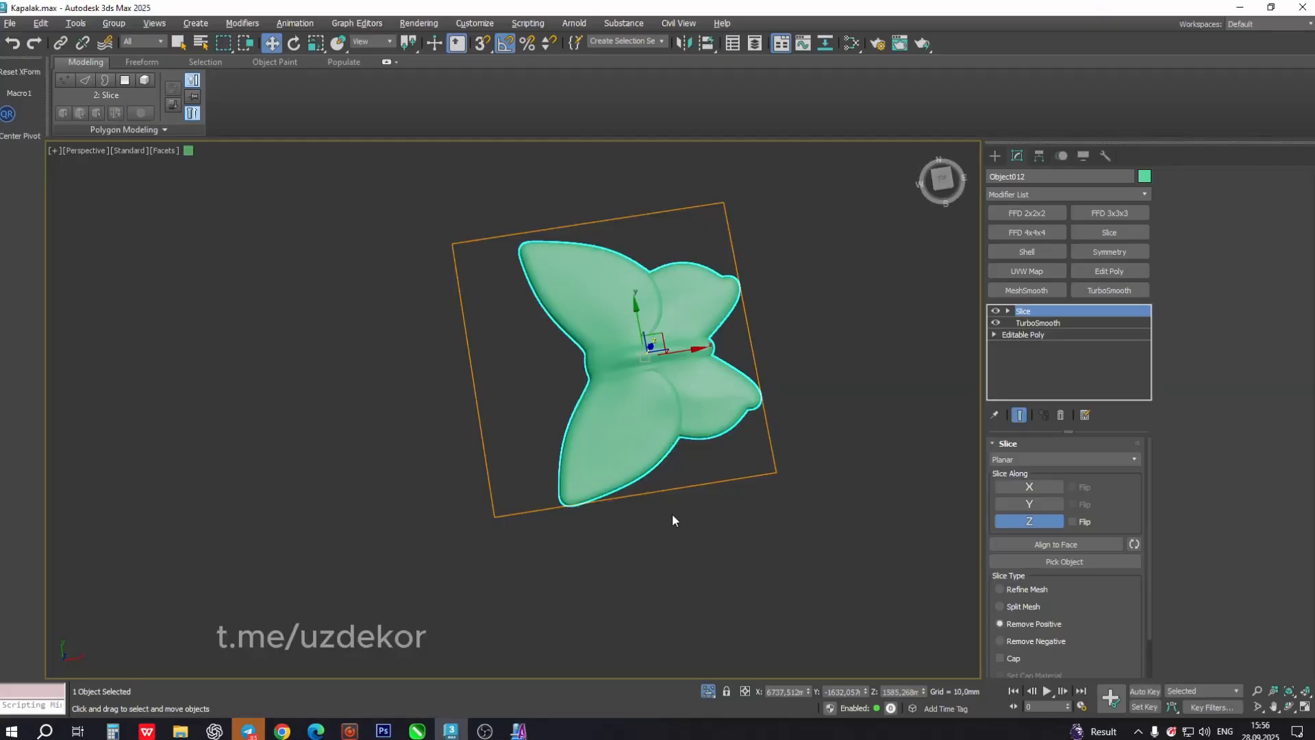
{"action": "left_click", "coordinate": [708, 691]}
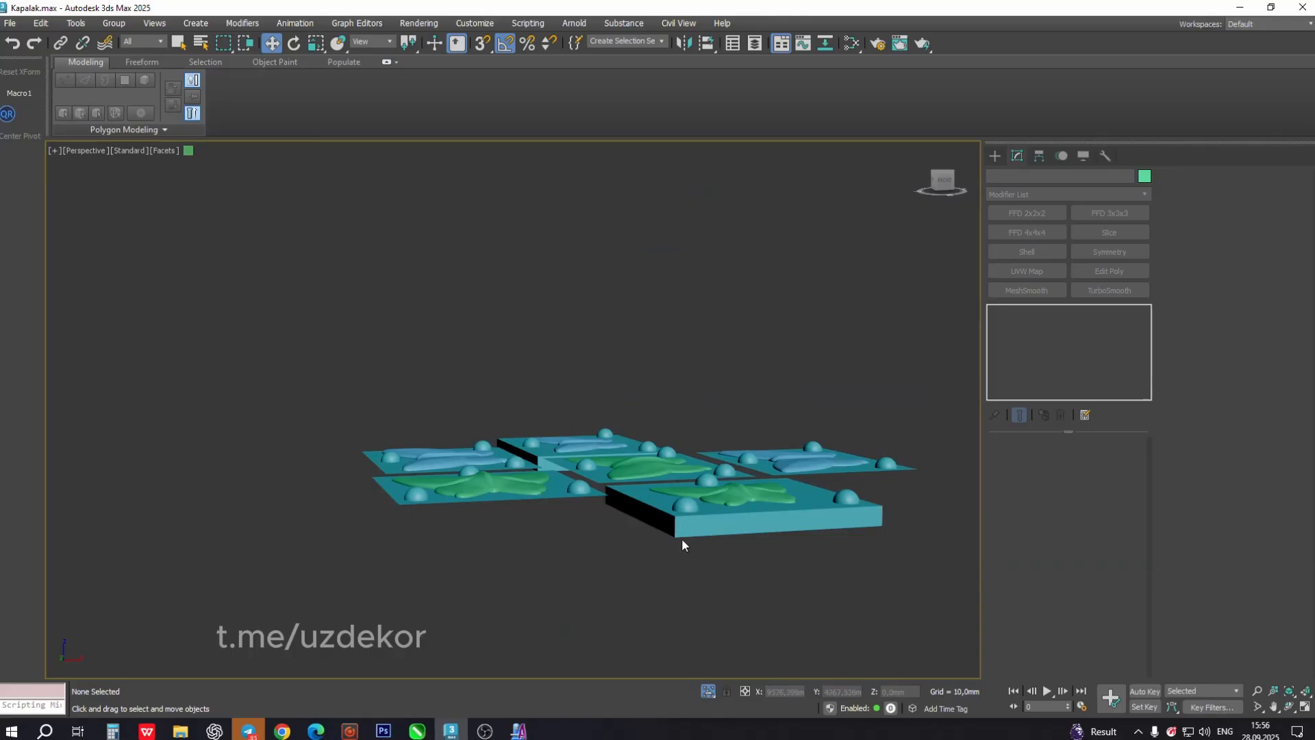
{"action": "left_click", "coordinate": [681, 533]}
{"action": "left_click", "coordinate": [681, 525]}
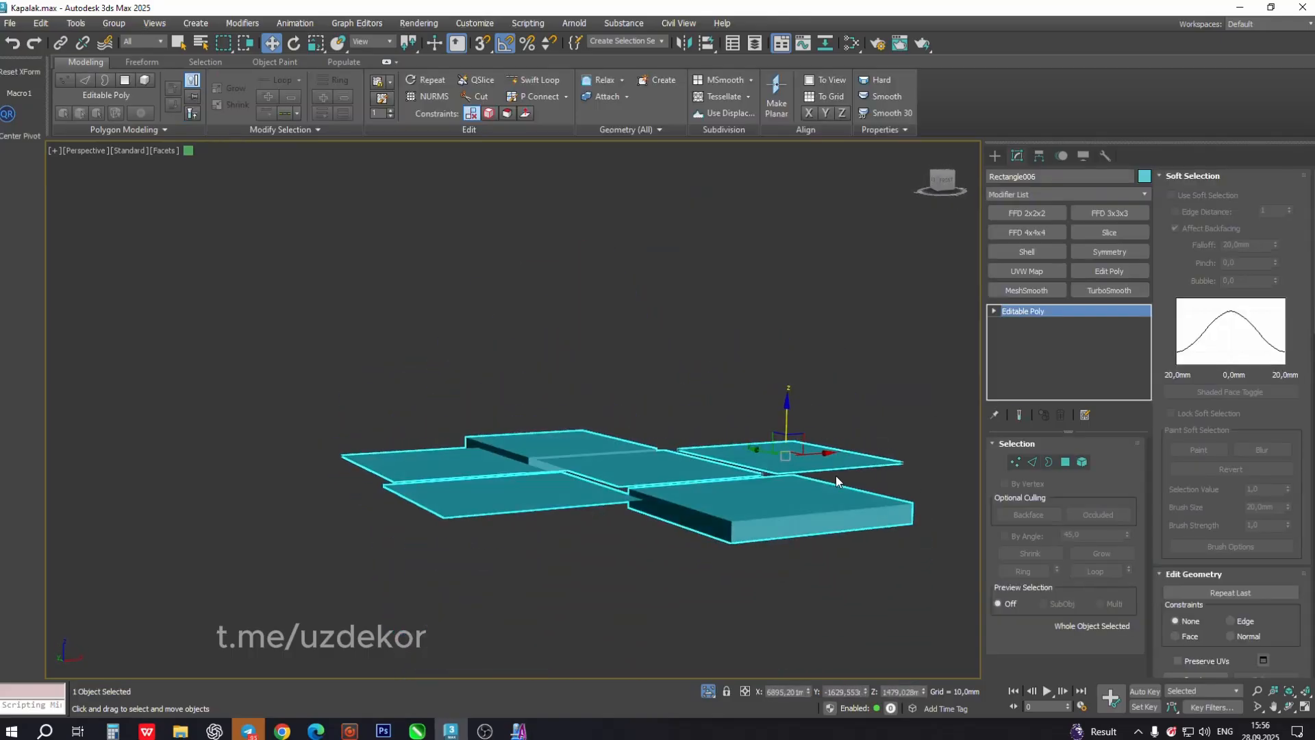
- Create a linear shape named Shape002 from all open border edges of the plates
{"action": "middle_click_drag", "start_coordinate": [802, 483], "coordinate": [792, 471]}
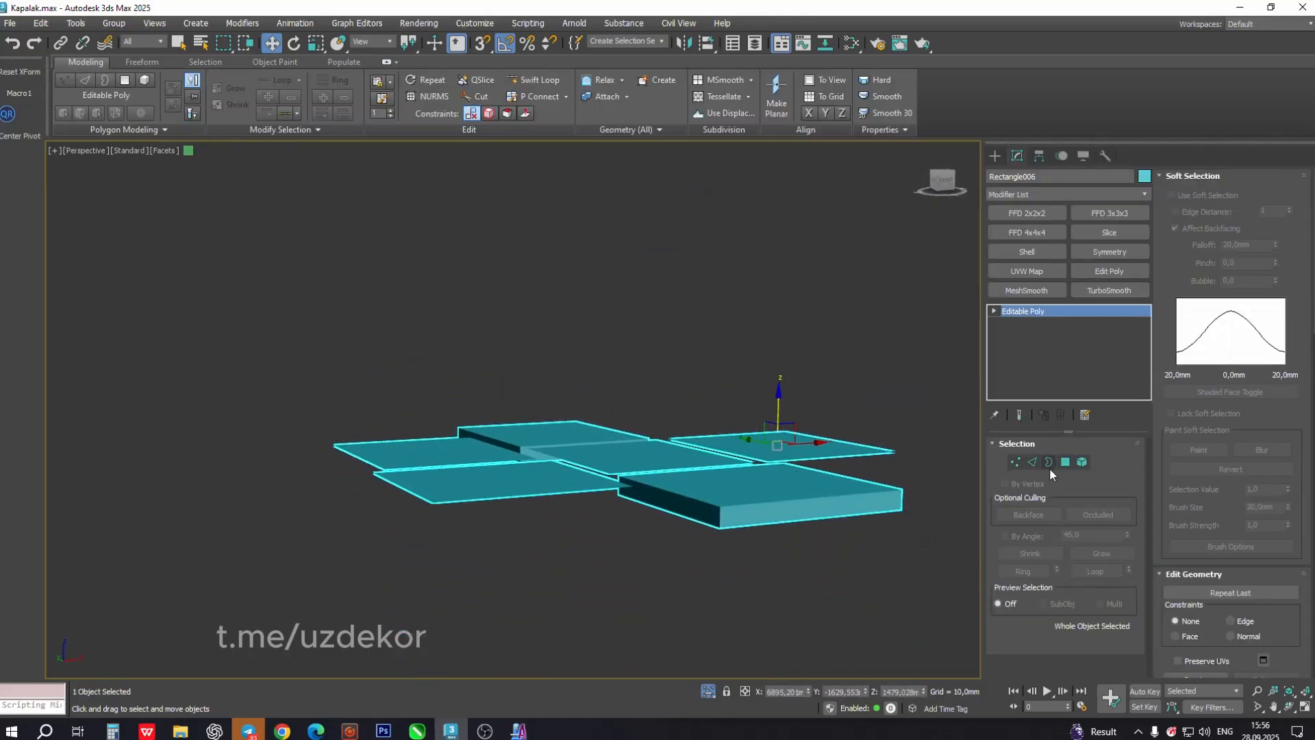
{"action": "left_click", "coordinate": [1048, 463]}
{"action": "key", "text": "ctrl+a"}
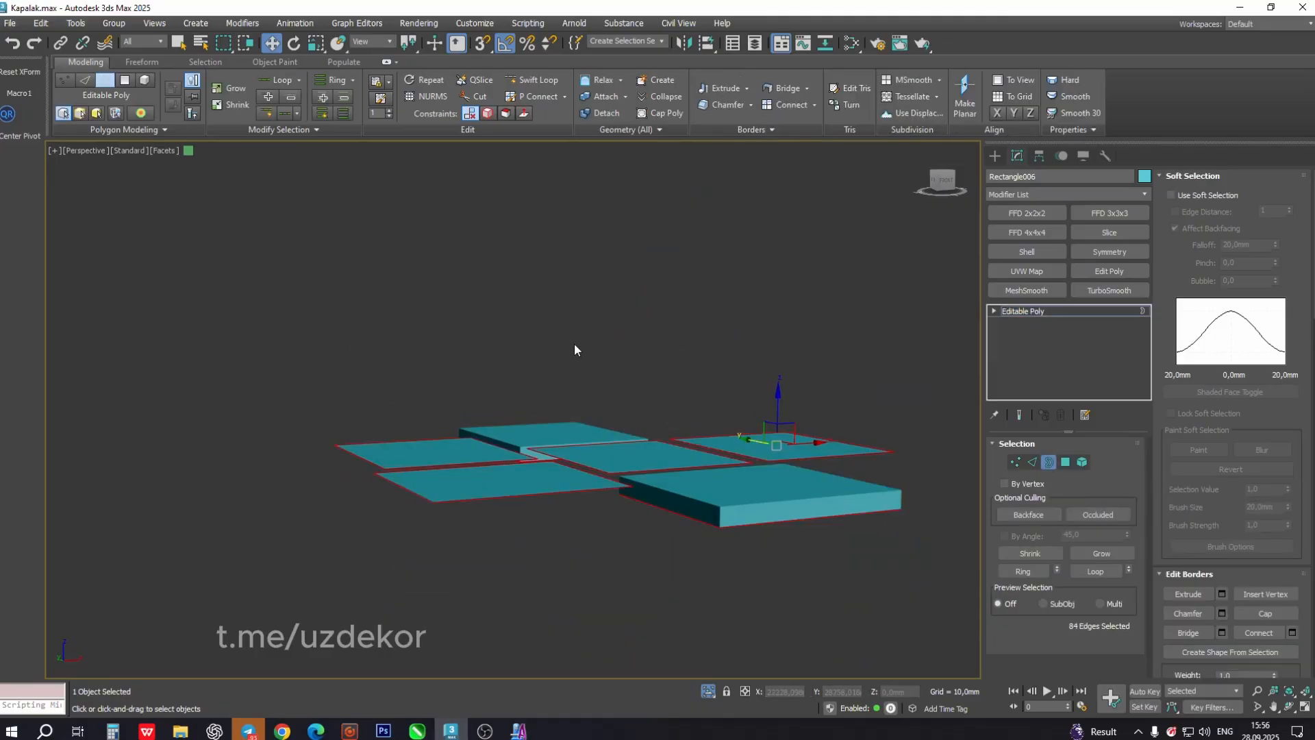
{"action": "middle_click_drag", "start_coordinate": [574, 343], "coordinate": [593, 388], "text": "alt"}
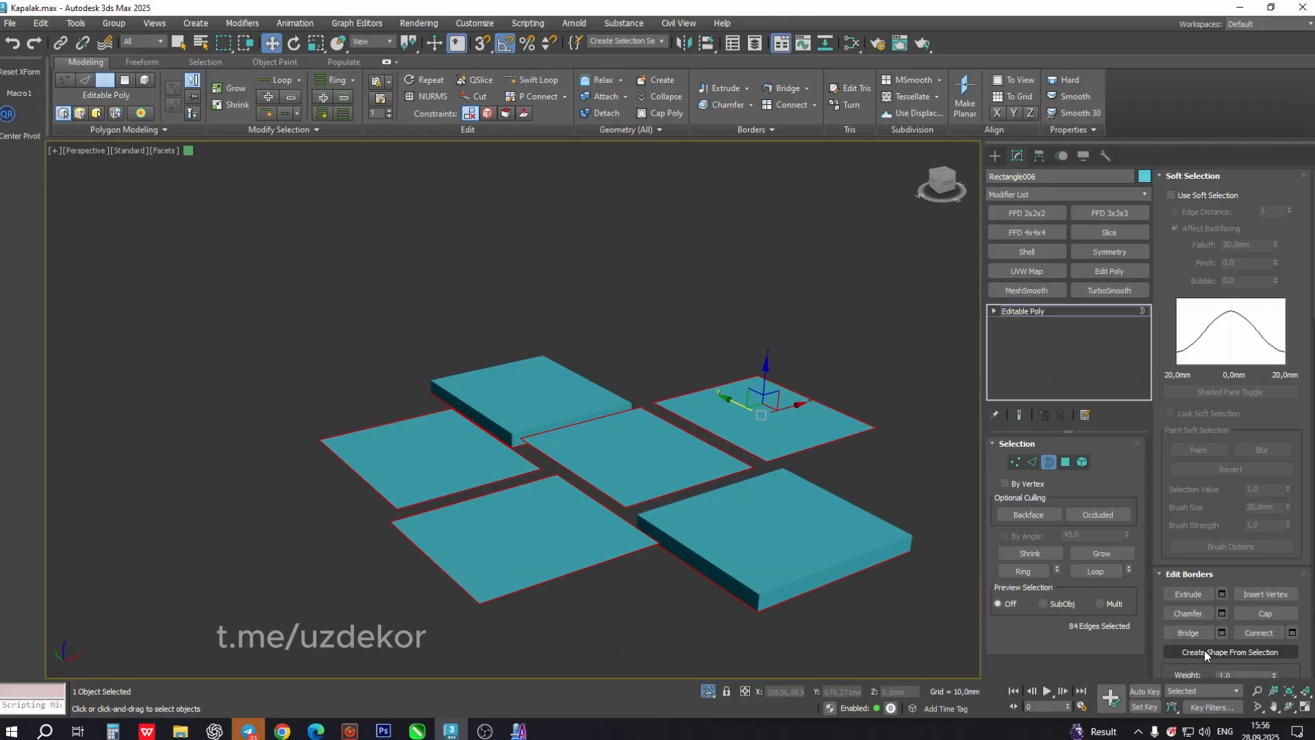
{"action": "left_click", "coordinate": [1235, 652]}
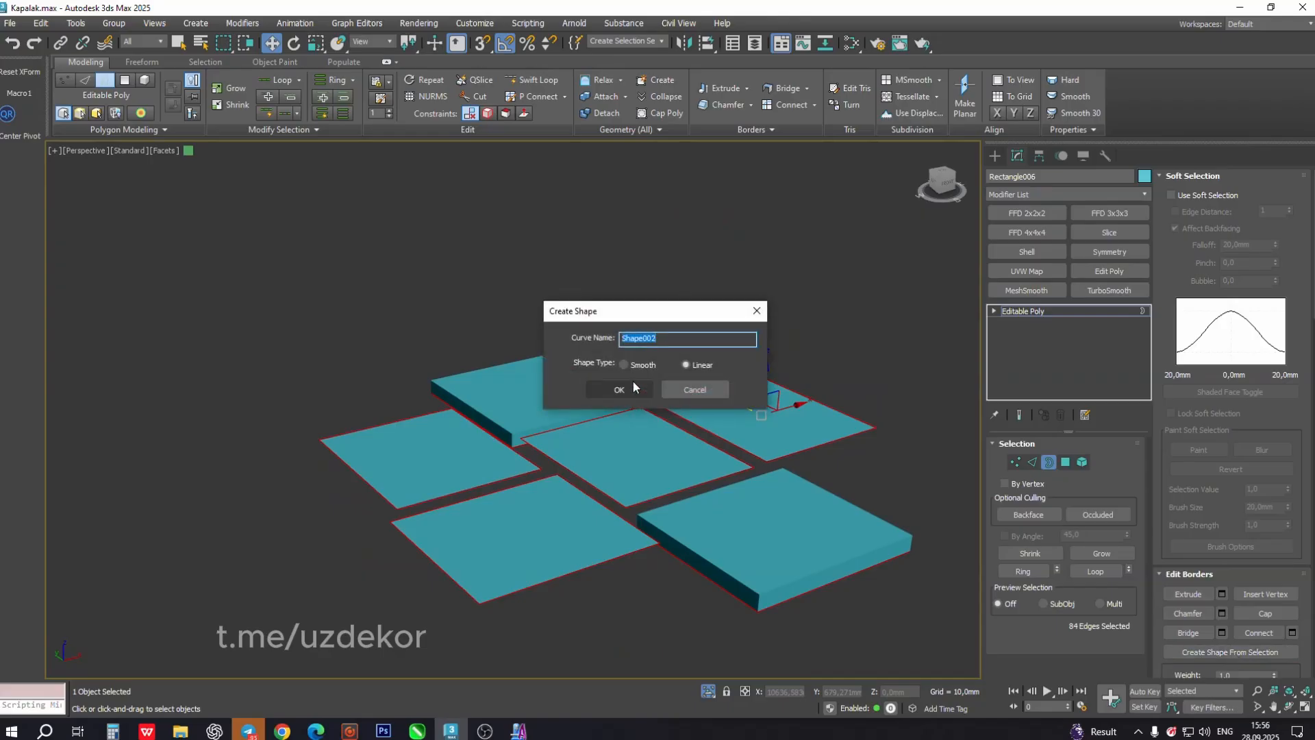
{"action": "left_click", "coordinate": [695, 365]}
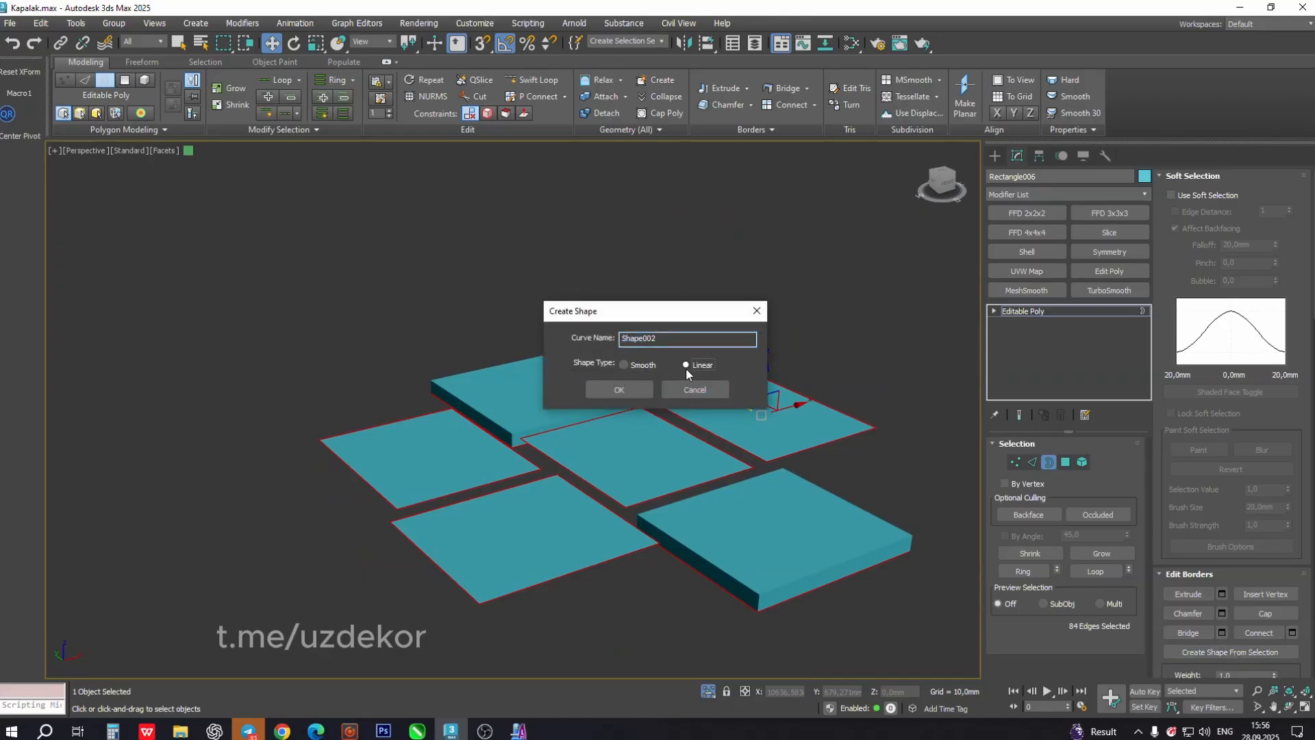
{"action": "left_click", "coordinate": [638, 390]}
- Leave border editing and delete the old set of plate outlines floating above the plates
{"action": "scroll", "coordinate": [658, 346], "scroll_direction": "down", "scroll_amount": 2}
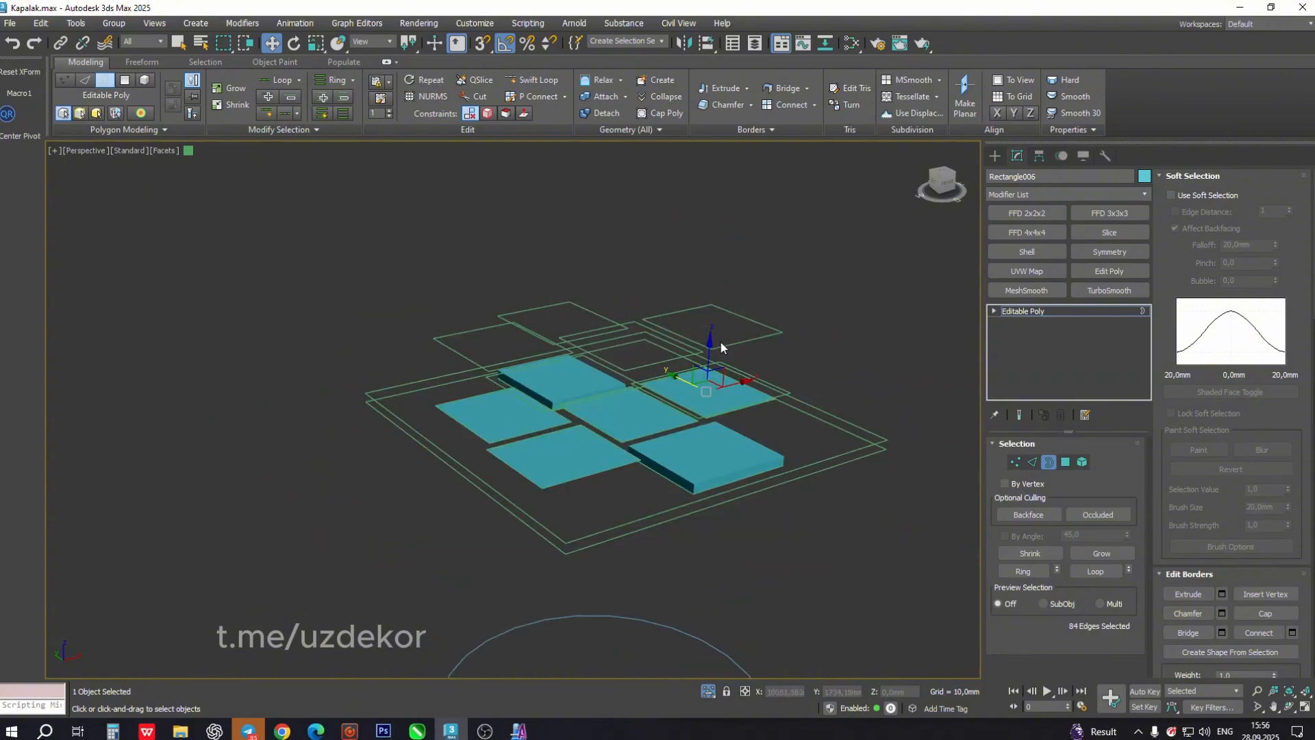
{"action": "middle_click_drag", "start_coordinate": [716, 367], "coordinate": [703, 341], "text": "alt"}
{"action": "left_click", "coordinate": [788, 313]}
{"action": "scroll", "coordinate": [723, 372], "scroll_direction": "up", "scroll_amount": 2}
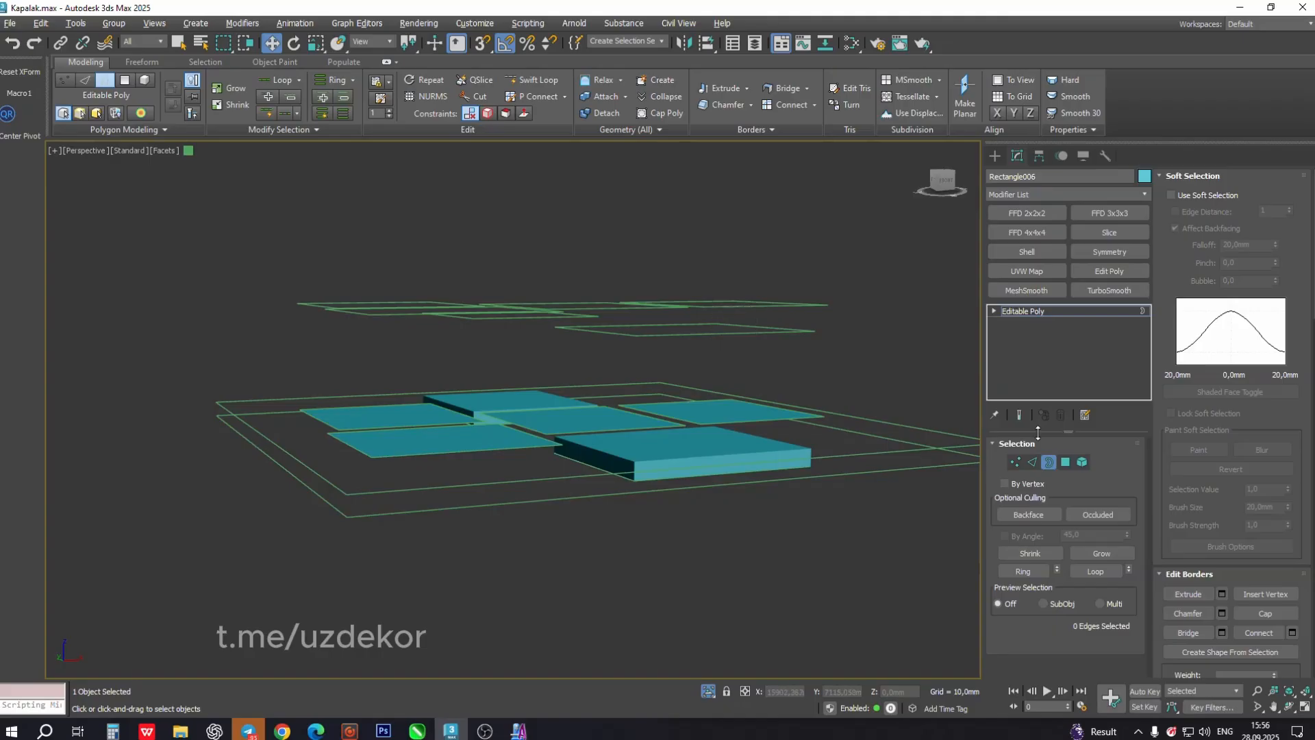
{"action": "left_click", "coordinate": [1039, 312]}
{"action": "left_click", "coordinate": [753, 307]}
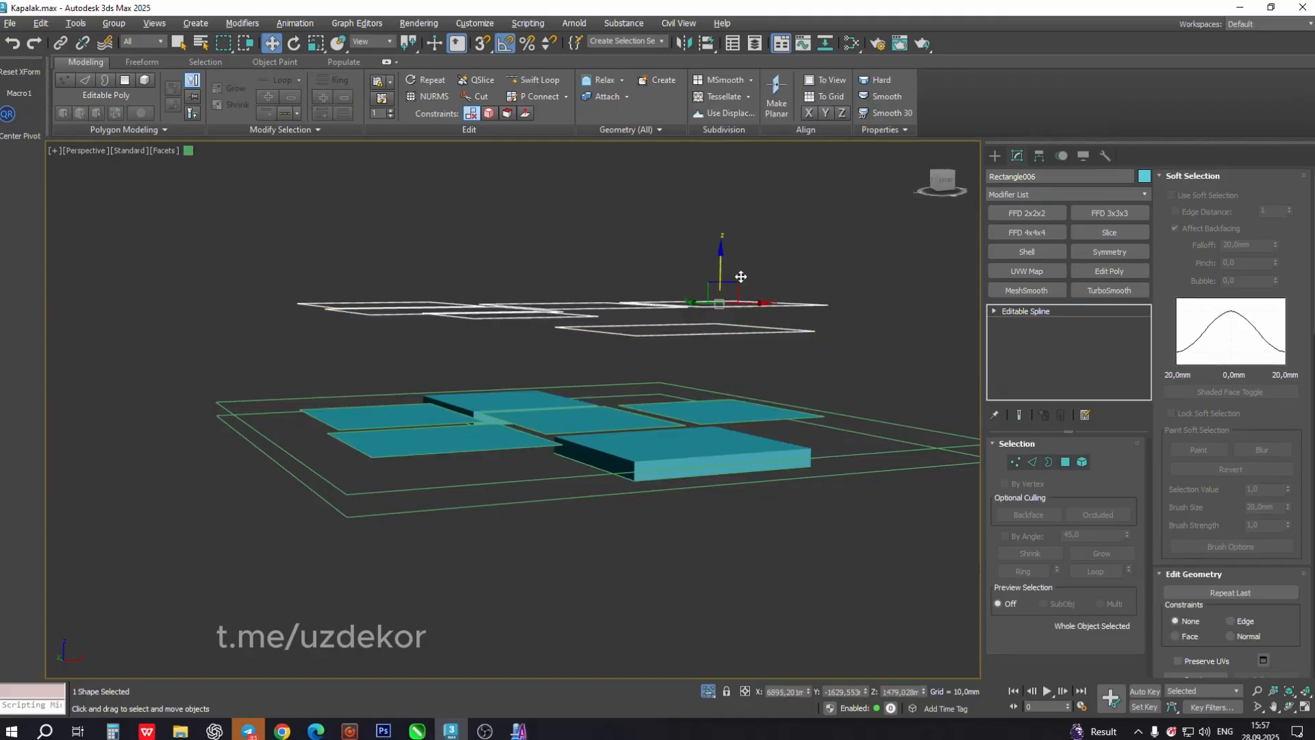
{"action": "key", "text": "Delete"}
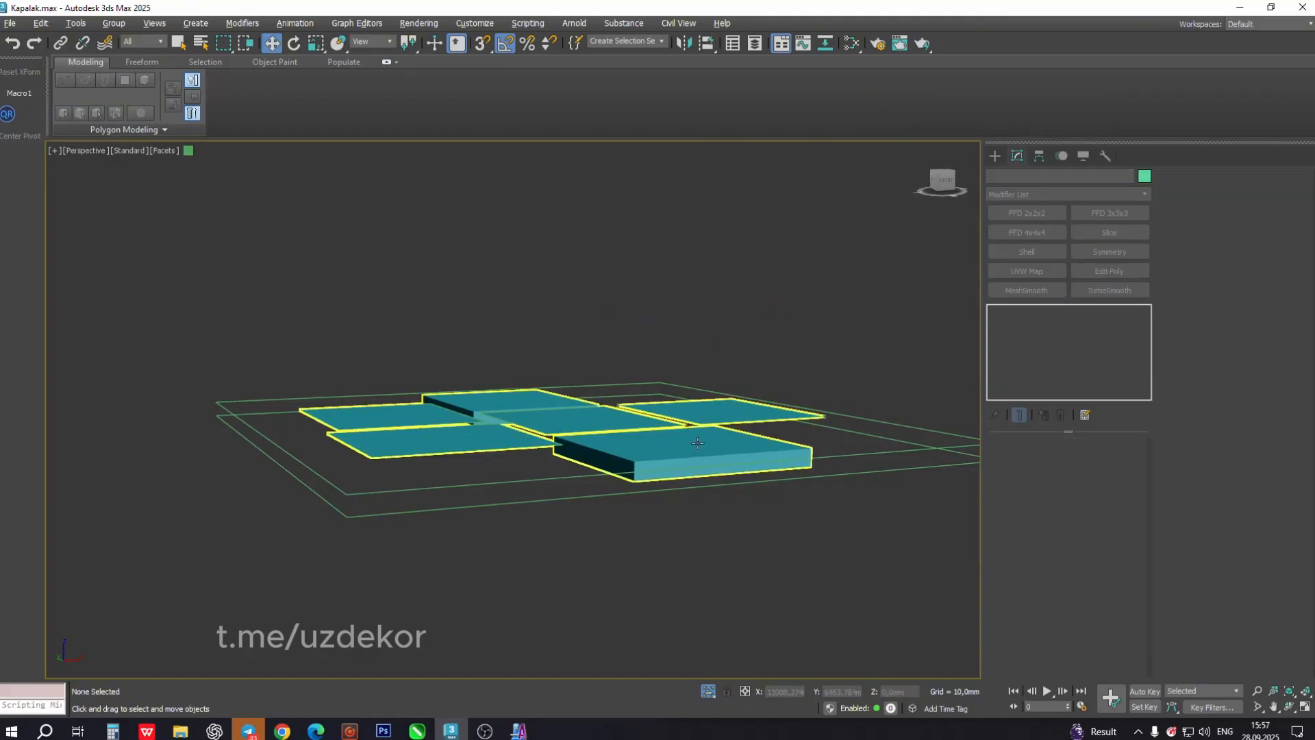
- Hide the shapes to view the plates alone, restore them, and hide the geometry to view the outlines
{"action": "key", "text": "shift+s"}
{"action": "middle_click_drag", "start_coordinate": [698, 443], "coordinate": [773, 418], "text": "alt"}
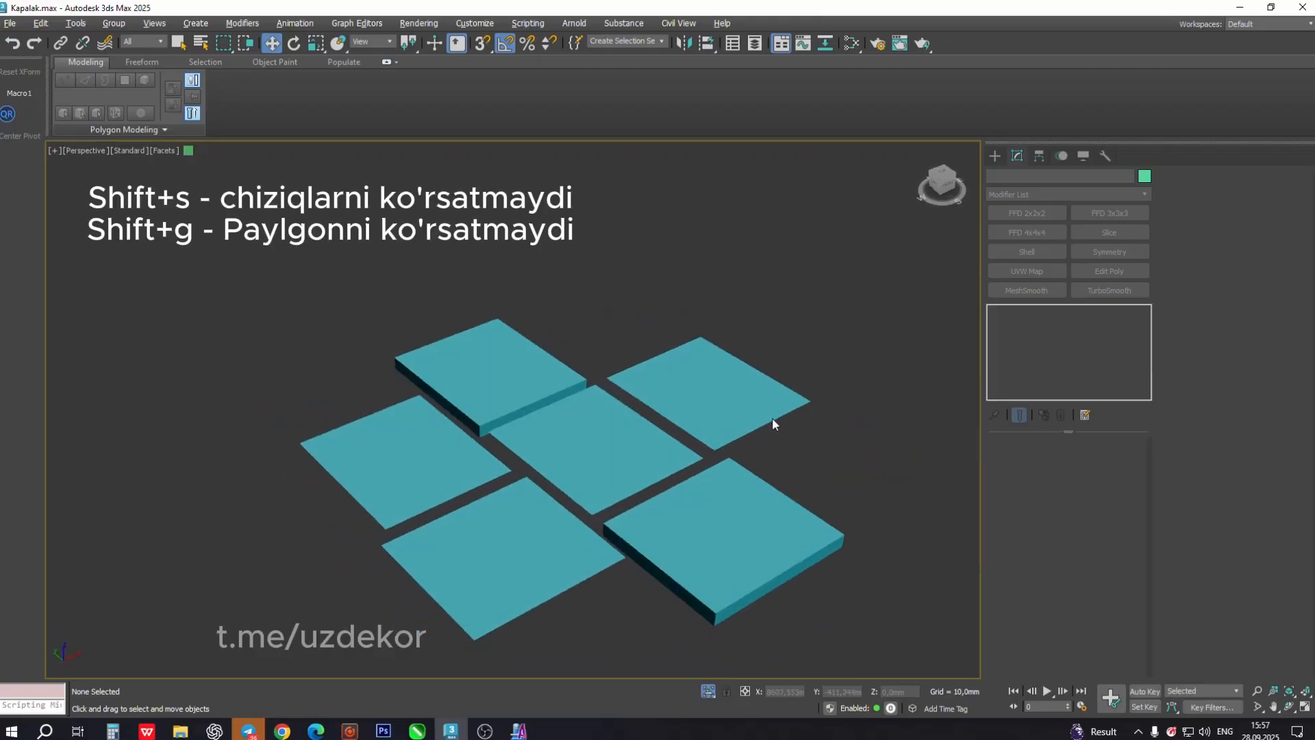
{"action": "key", "text": "shift+s"}
{"action": "key", "text": "shift+g"}
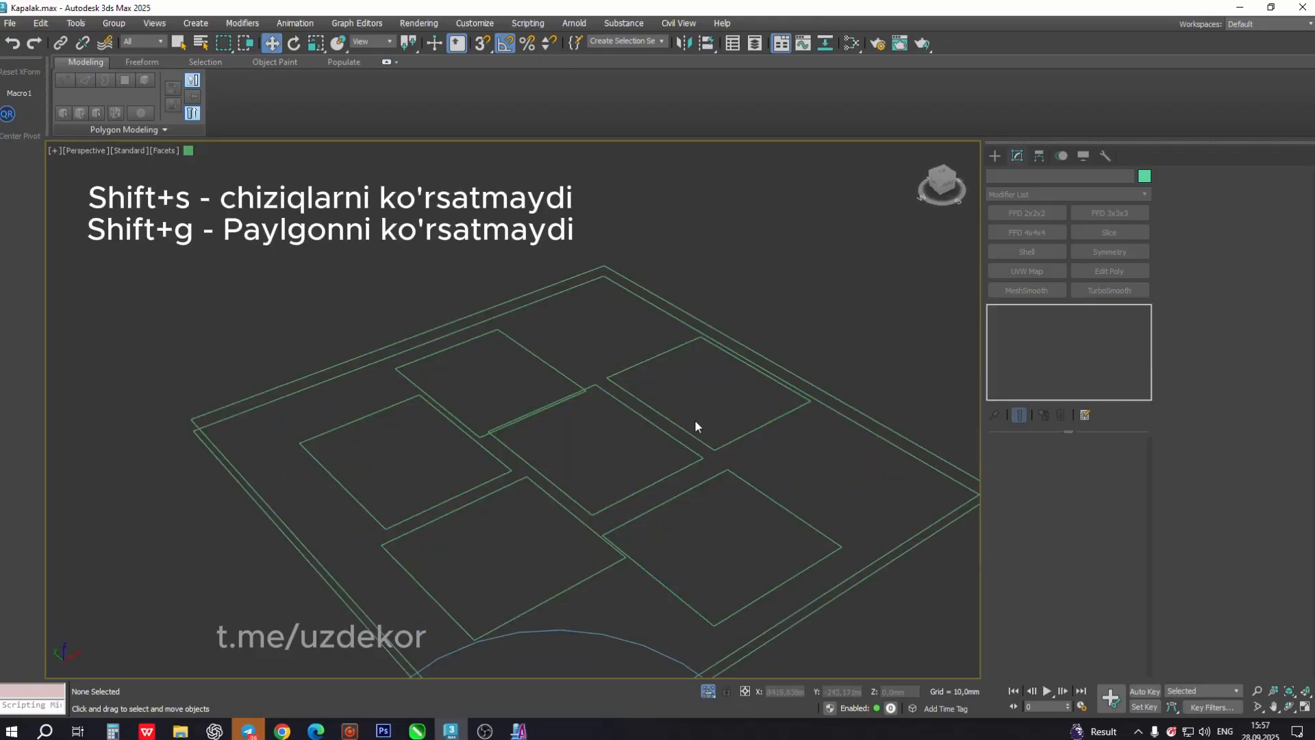
- Select the plate outlines together with the upper outer square and raise both along Z, the square to about 1625 mm
{"action": "left_click", "coordinate": [628, 395]}
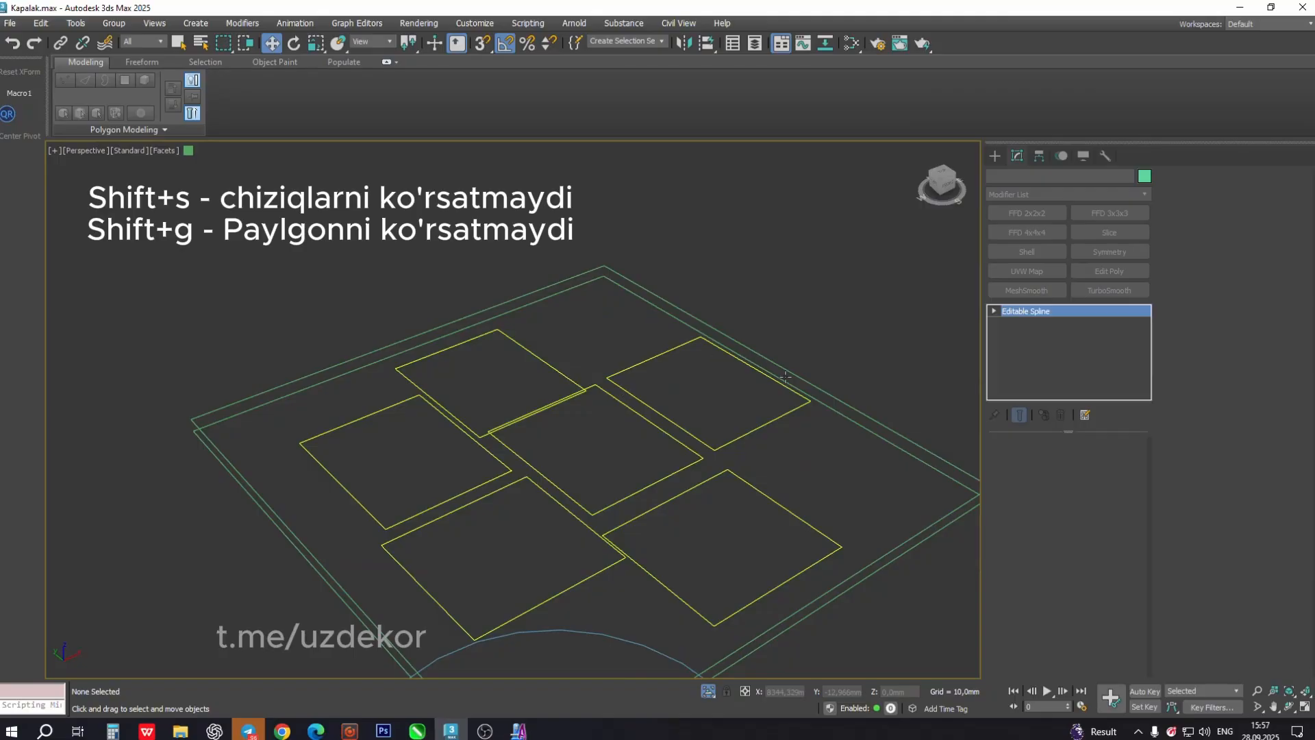
{"action": "left_click", "coordinate": [842, 399]}
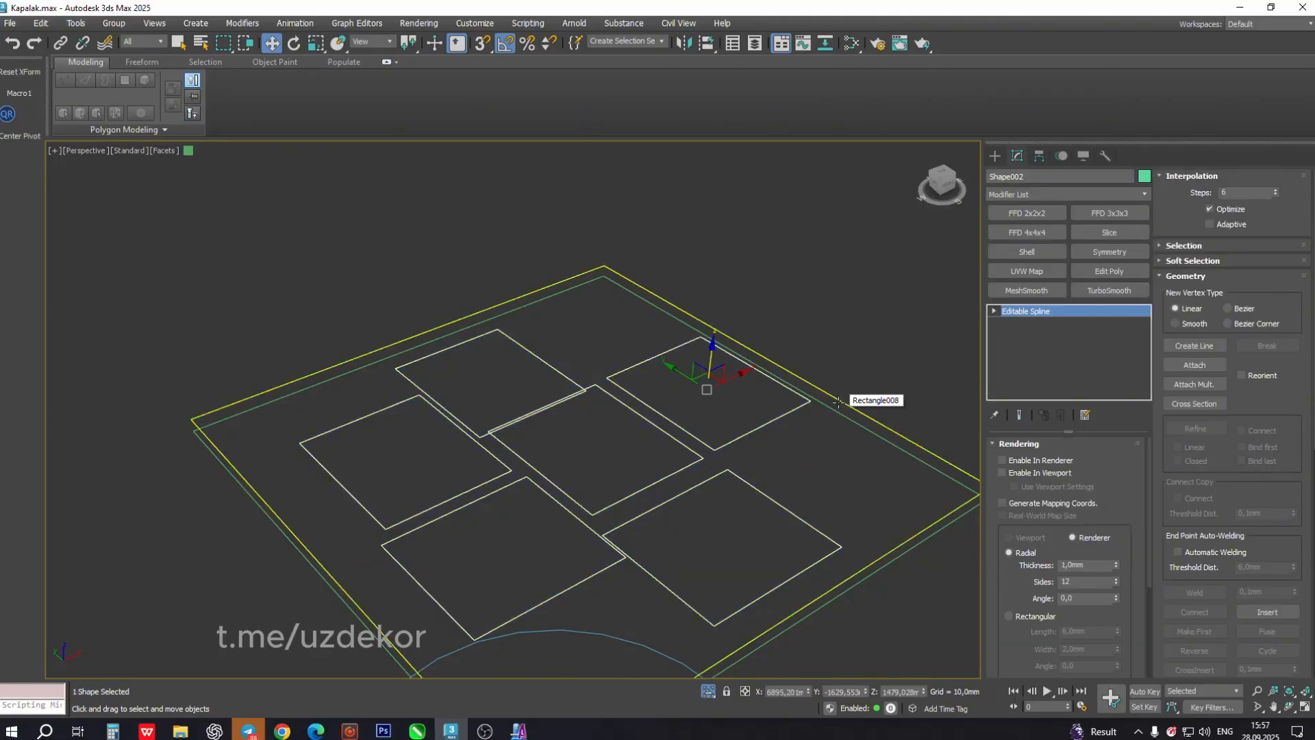
{"action": "left_click", "coordinate": [838, 402], "text": "ctrl"}
{"action": "mouse_move", "coordinate": [837, 400]}
{"action": "middle_mouse_down", "text": "alt"}
{"action": "mouse_move", "coordinate": [785, 344]}
{"action": "mouse_move", "coordinate": [600, 412]}
{"action": "middle_mouse_up", "text": "alt"}
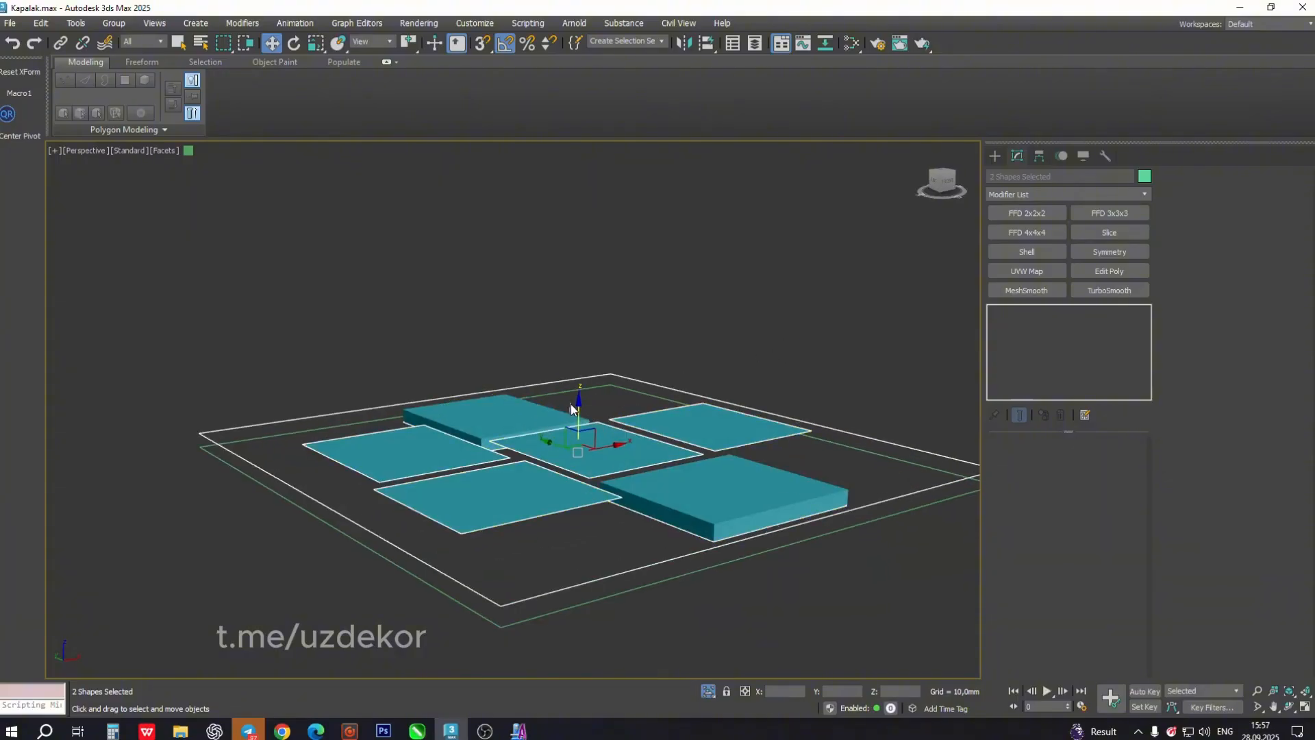
{"action": "left_click_drag", "start_coordinate": [574, 409], "coordinate": [576, 258]}
{"action": "middle_click_drag", "start_coordinate": [575, 258], "coordinate": [678, 223], "text": "alt"}
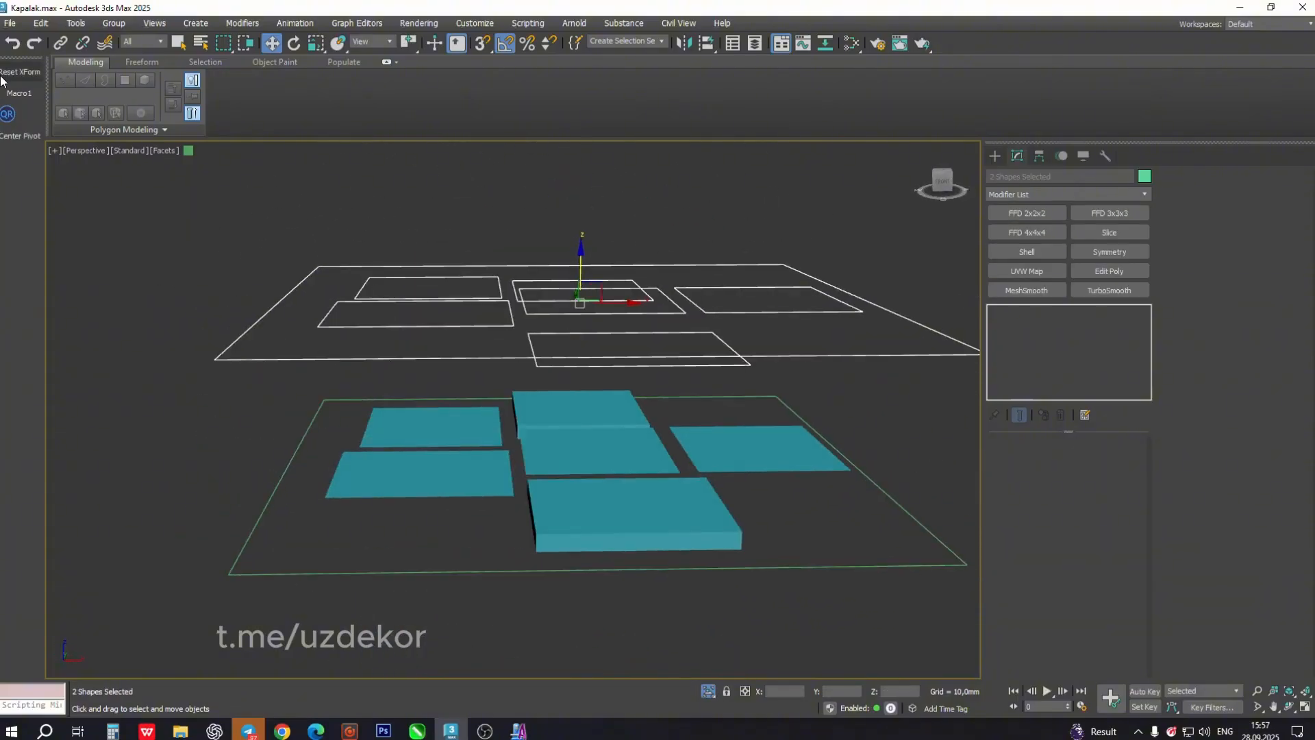
- Select the raised outer square alone and check its length and width against the plate layout
{"action": "left_click", "coordinate": [703, 203]}
{"action": "left_click", "coordinate": [889, 312]}
{"action": "scroll", "coordinate": [774, 266], "scroll_direction": "down", "scroll_amount": 7}
{"action": "middle_click_drag", "start_coordinate": [774, 267], "coordinate": [786, 308], "text": "alt"}
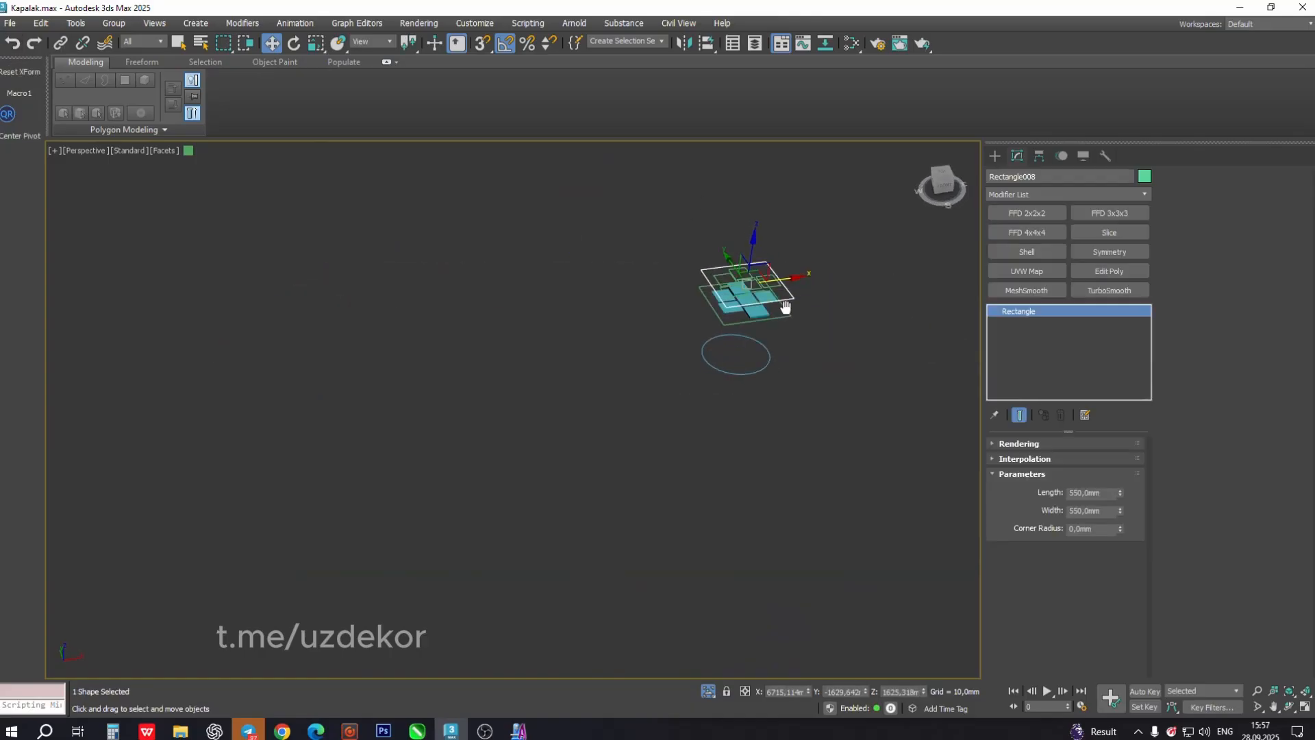
{"action": "scroll", "coordinate": [781, 273], "scroll_direction": "up", "scroll_amount": 6}
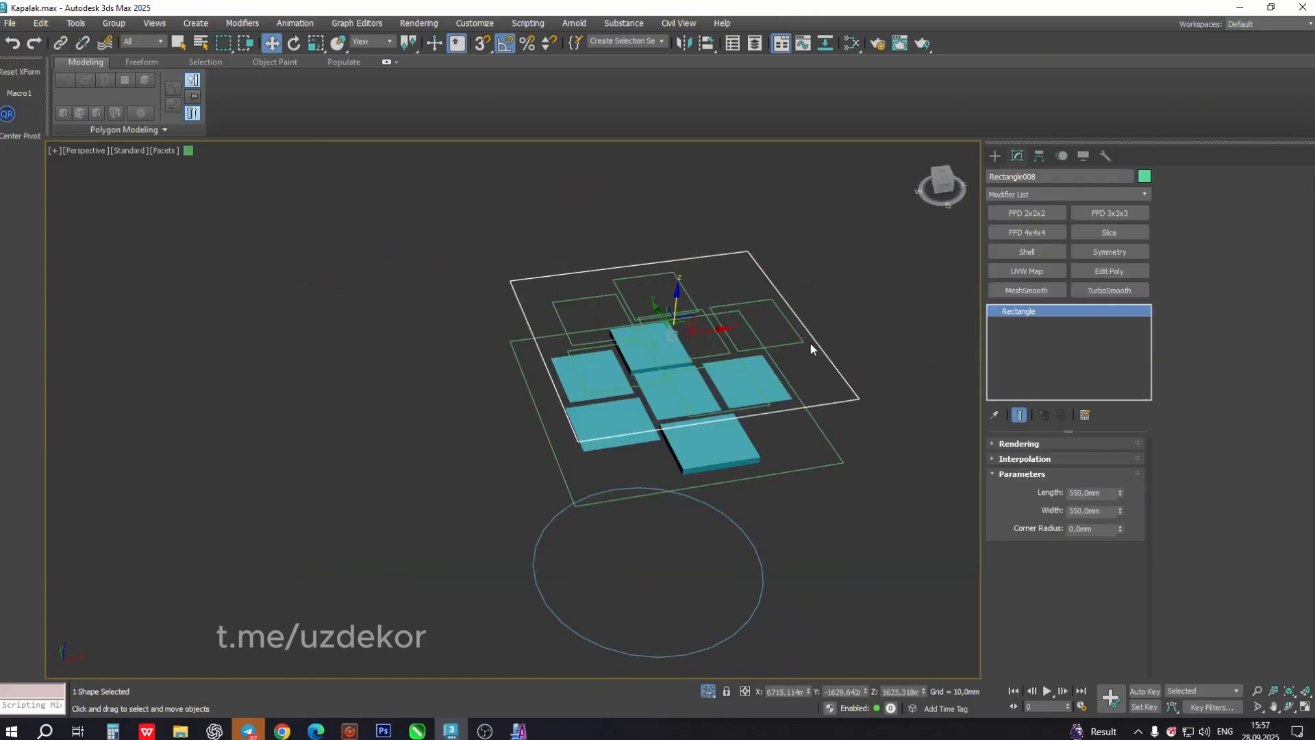
{"action": "scroll", "coordinate": [805, 309], "scroll_direction": "up", "scroll_amount": 5}
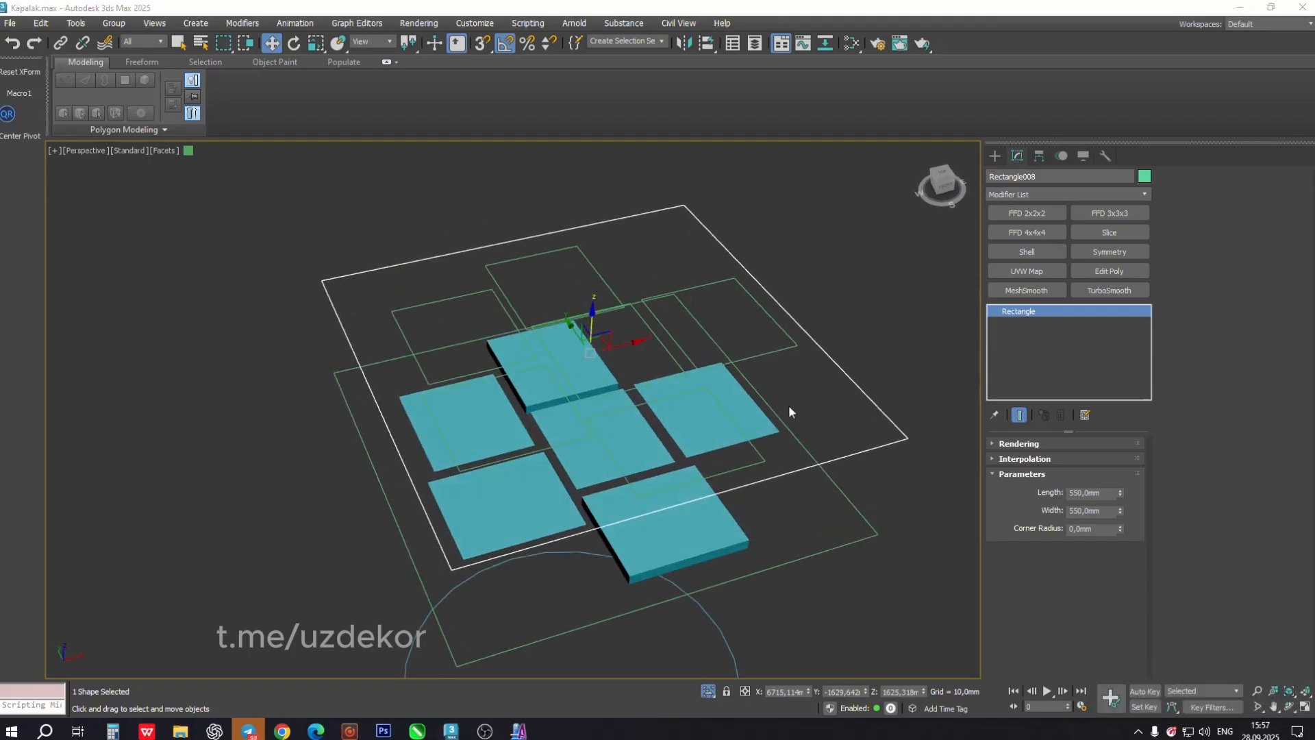
{"action": "middle_click_drag", "start_coordinate": [788, 405], "coordinate": [728, 327], "text": "alt"}
- Add the raised plate outlines to the selected outer square and open the export dialog for the selection
{"action": "left_click", "coordinate": [708, 313], "text": "ctrl"}
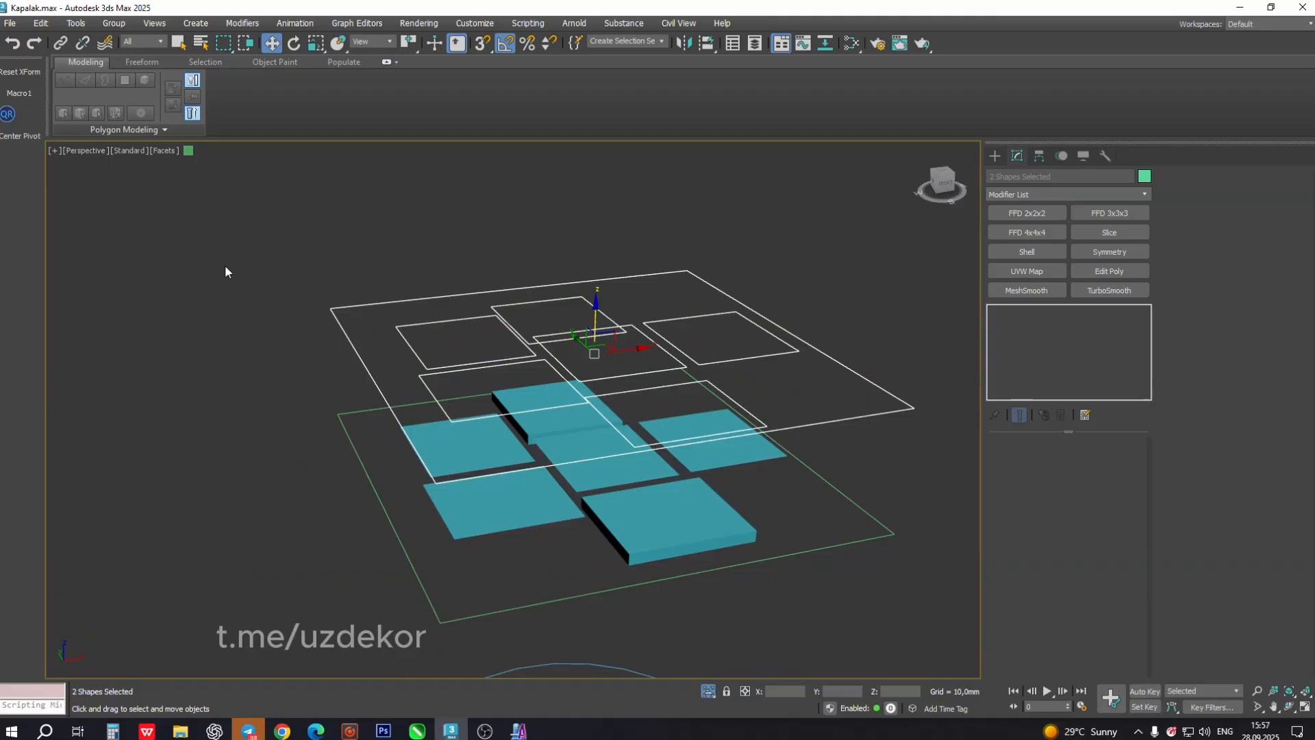
{"action": "left_click", "coordinate": [10, 24]}
{"action": "mouse_move", "coordinate": [149, 256]}
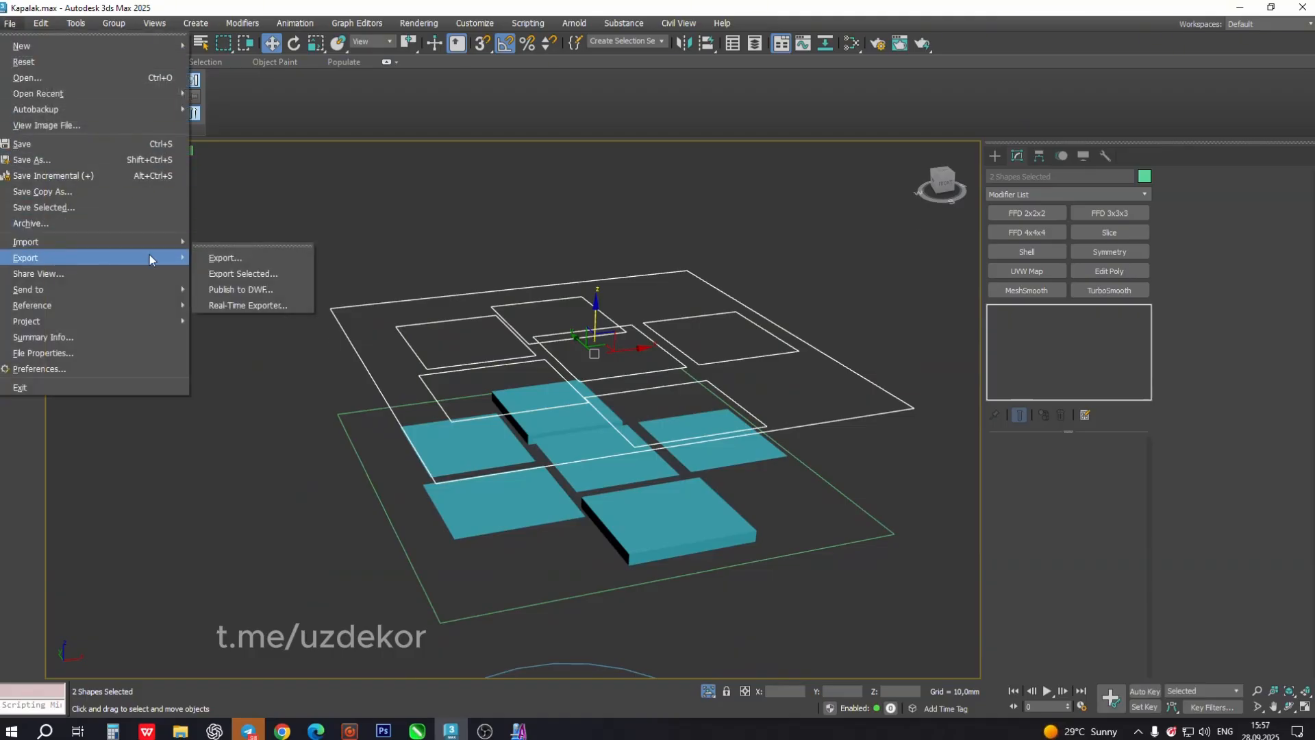
{"action": "left_click", "coordinate": [226, 274]}
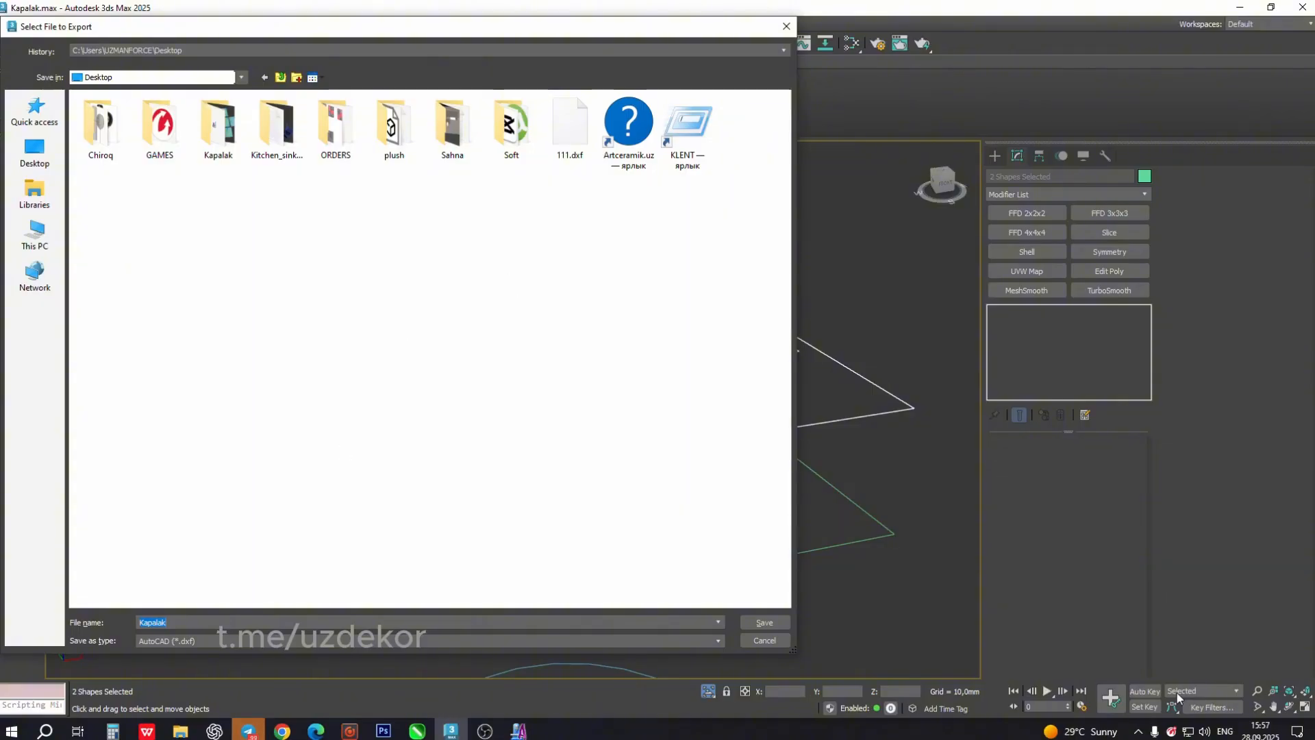
{"action": "left_click", "coordinate": [1138, 733]}
{"action": "right_click", "coordinate": [1138, 676]}
{"action": "key", "text": "Escape"}
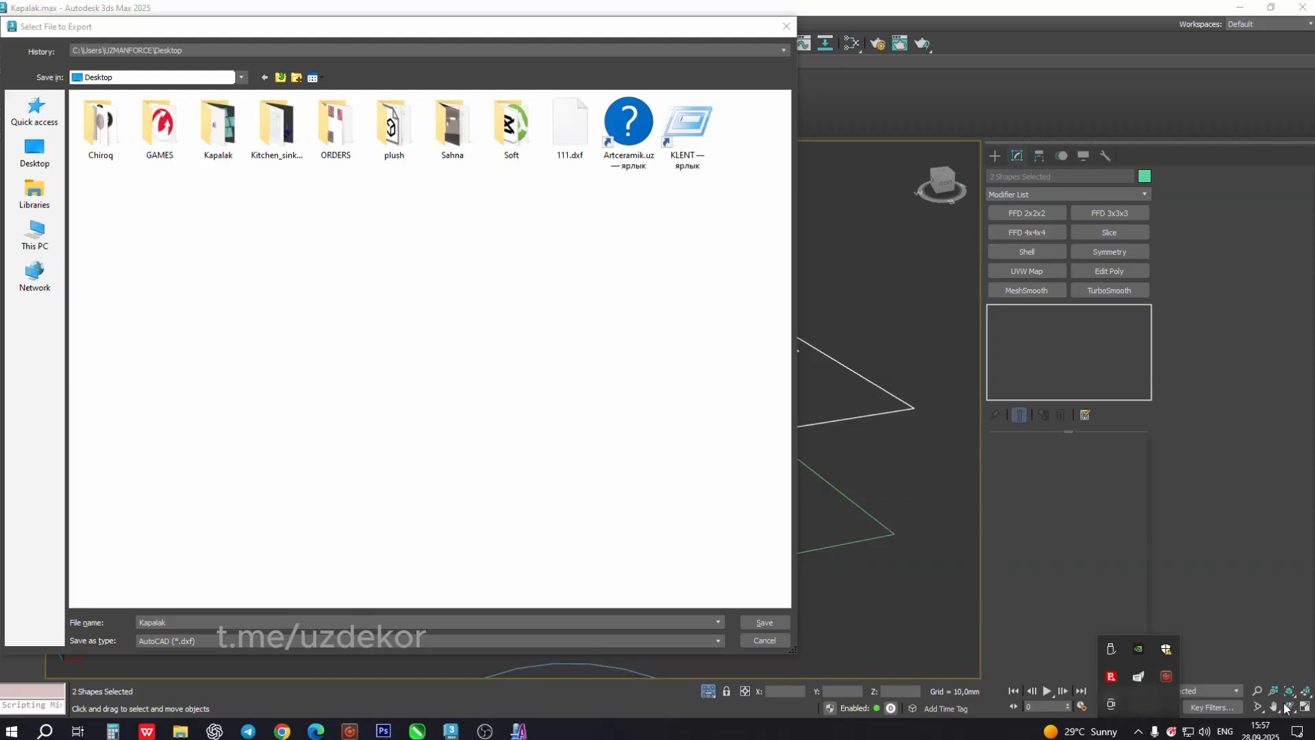
{"action": "left_click", "coordinate": [654, 523]}
- Export the selected outlines to the Desktop as an AutoCAD DXF file named Kapalak333
{"action": "left_click", "coordinate": [192, 644]}
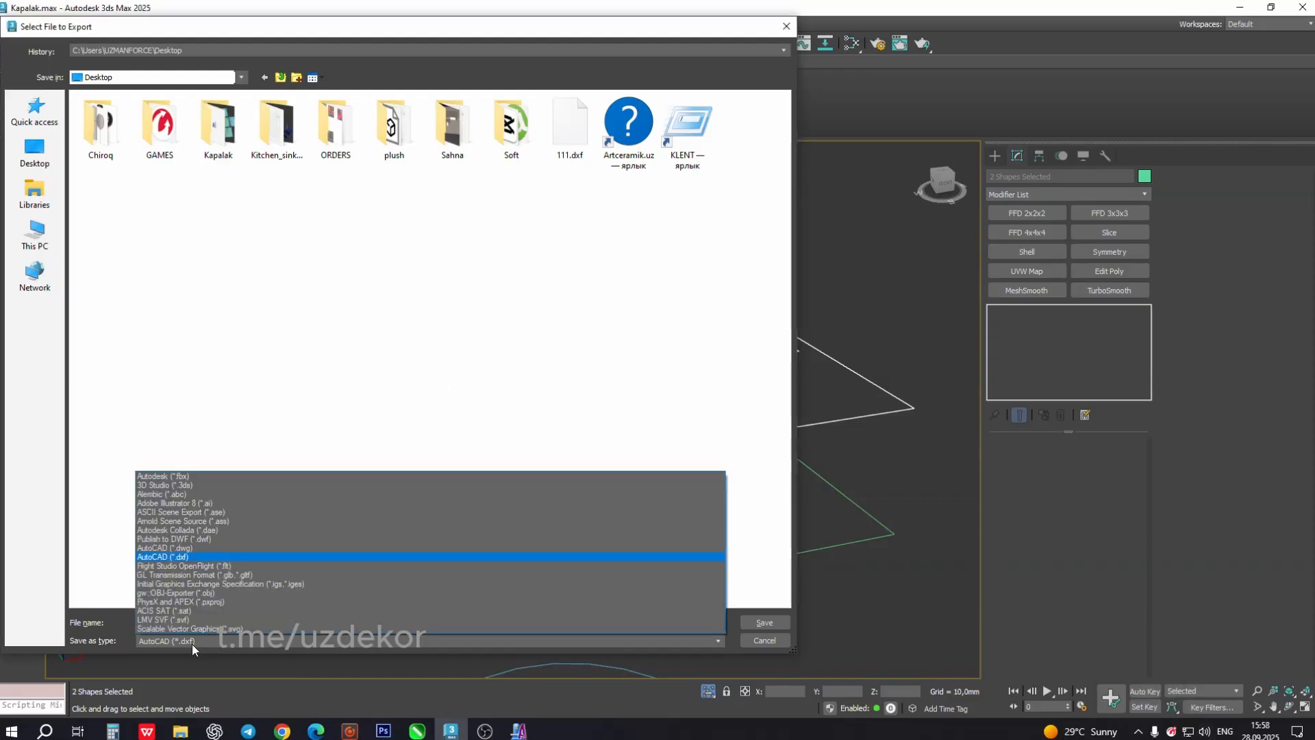
{"action": "left_click", "coordinate": [189, 558]}
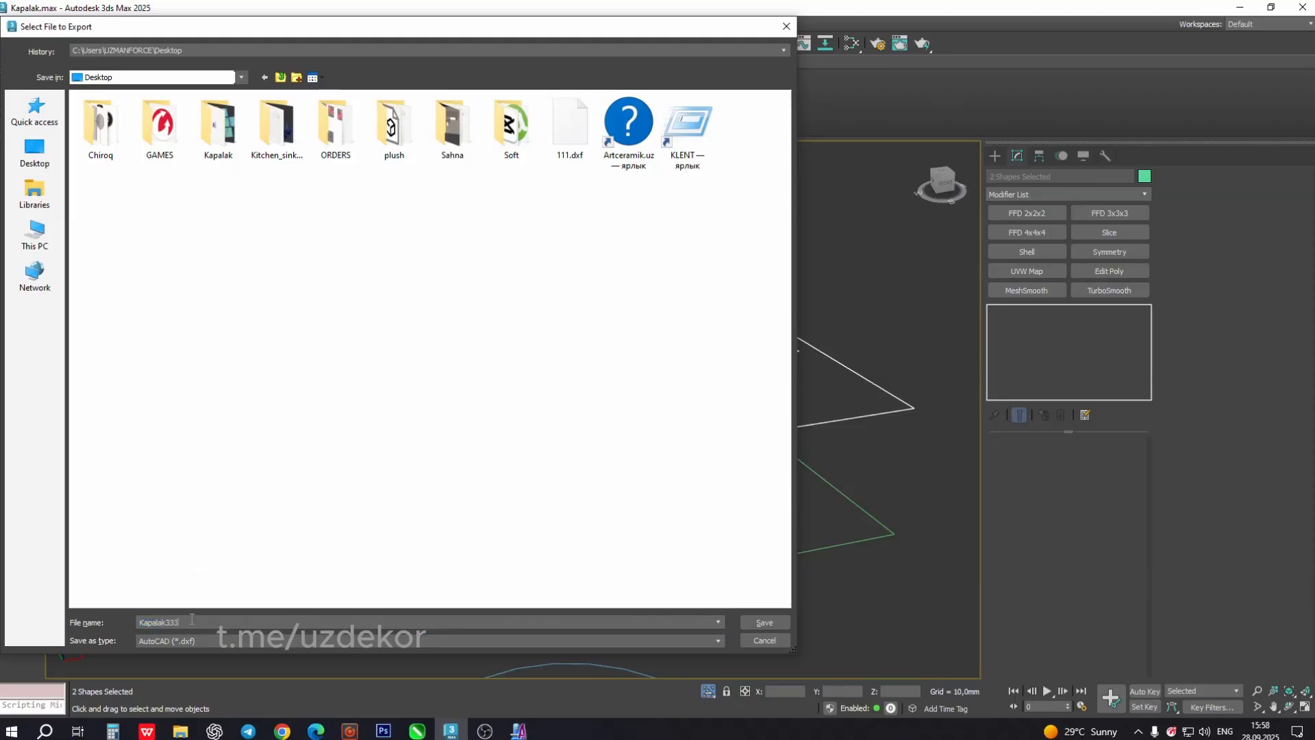
{"action": "left_click", "coordinate": [763, 622]}
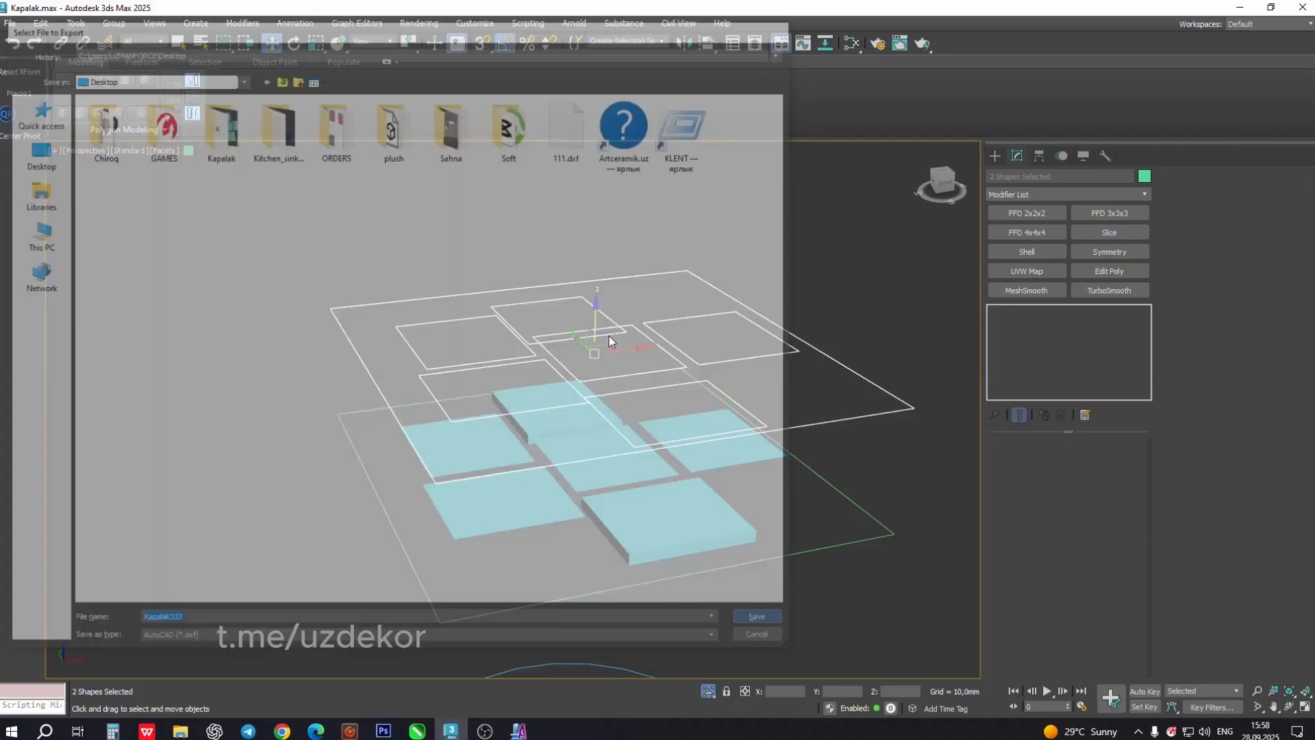
{"action": "left_click", "coordinate": [668, 412]}
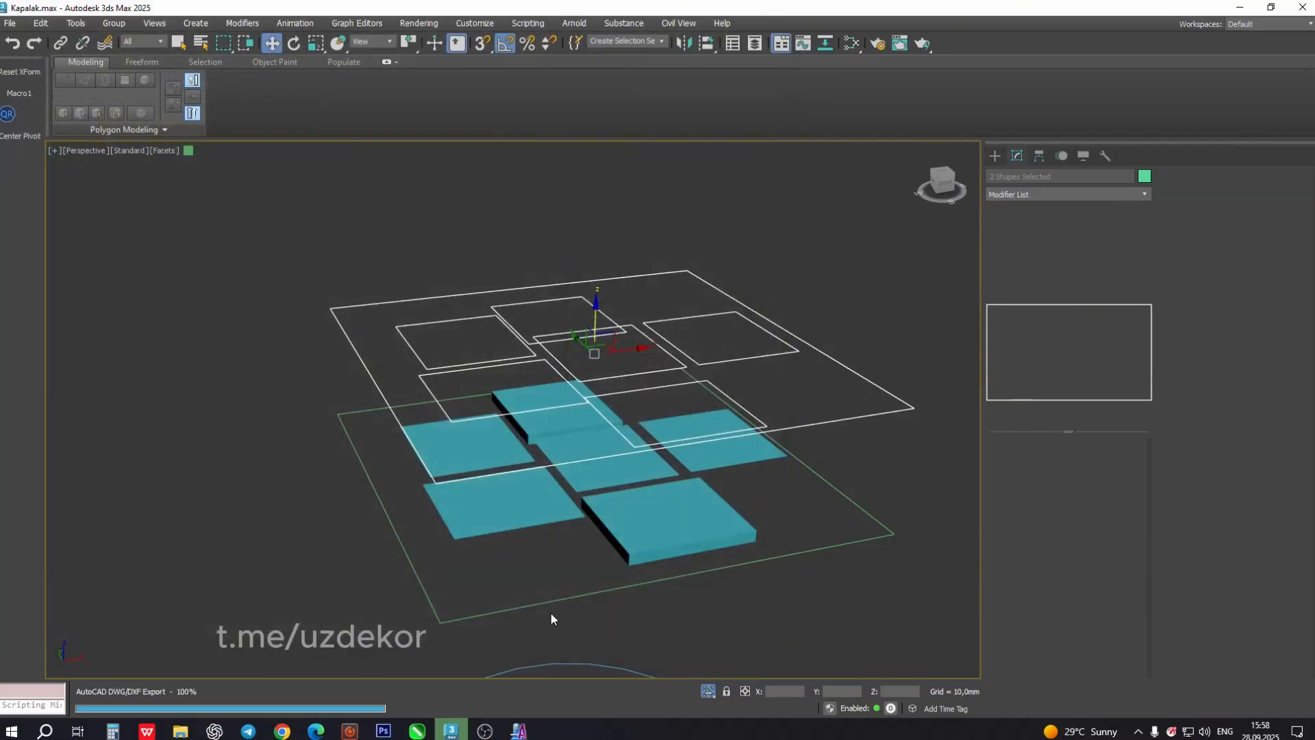
- Switch to ArtCAM, import the vectors from Kapalak333.dxf, and try to centre them on the page
{"action": "left_click", "coordinate": [518, 730]}
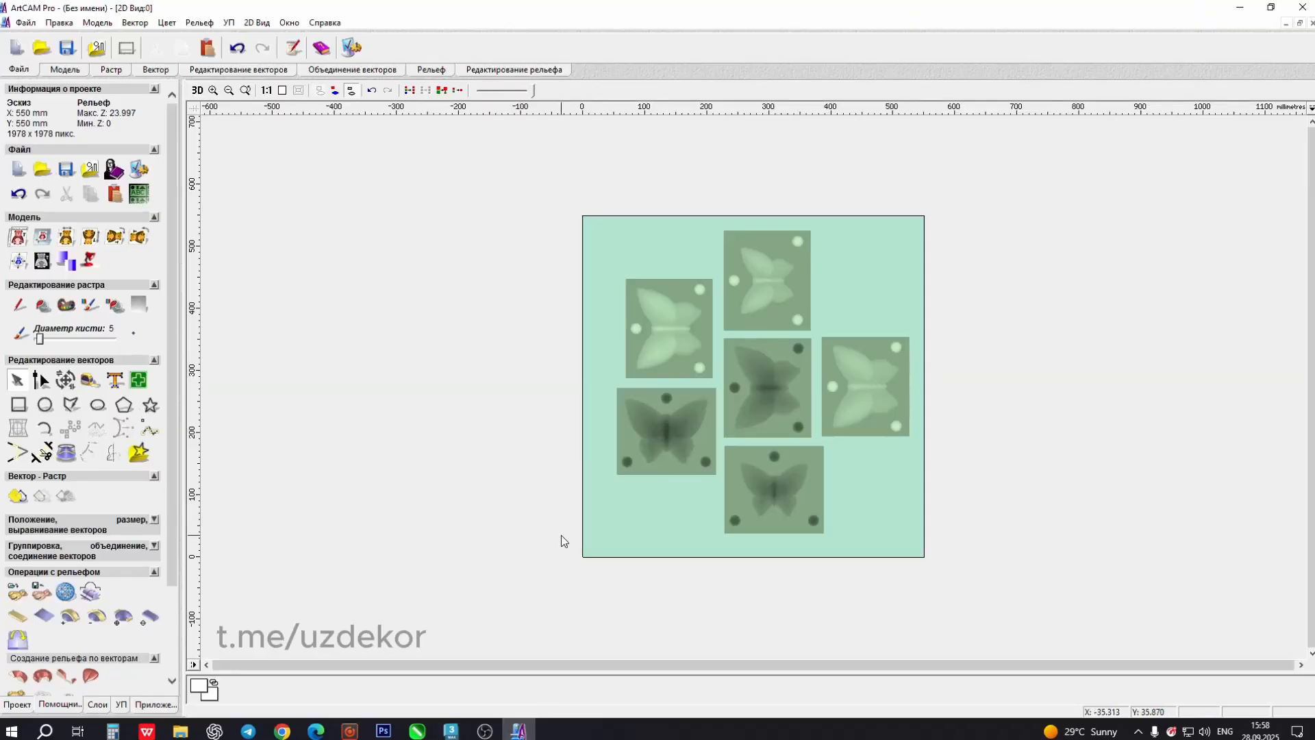
{"action": "left_click", "coordinate": [25, 23]}
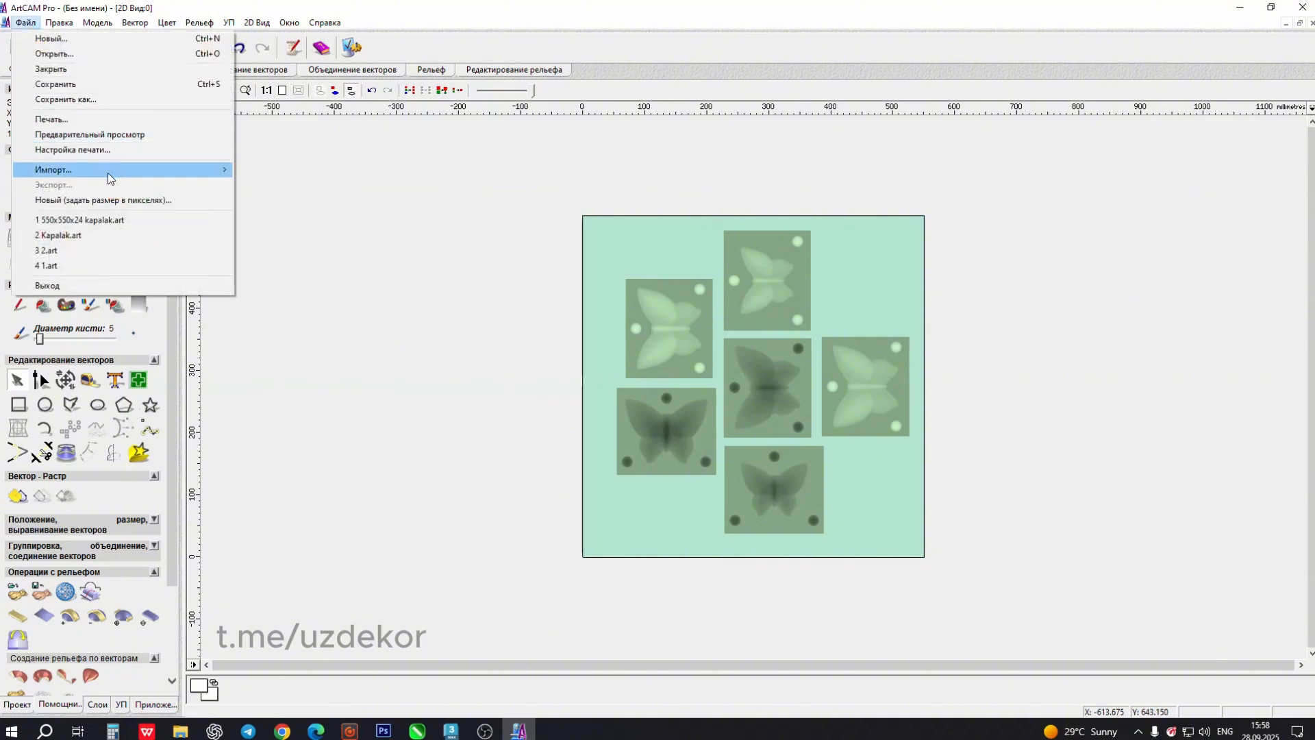
{"action": "mouse_move", "coordinate": [108, 169]}
{"action": "left_click", "coordinate": [274, 169]}
{"action": "double_click", "coordinate": [791, 428]}
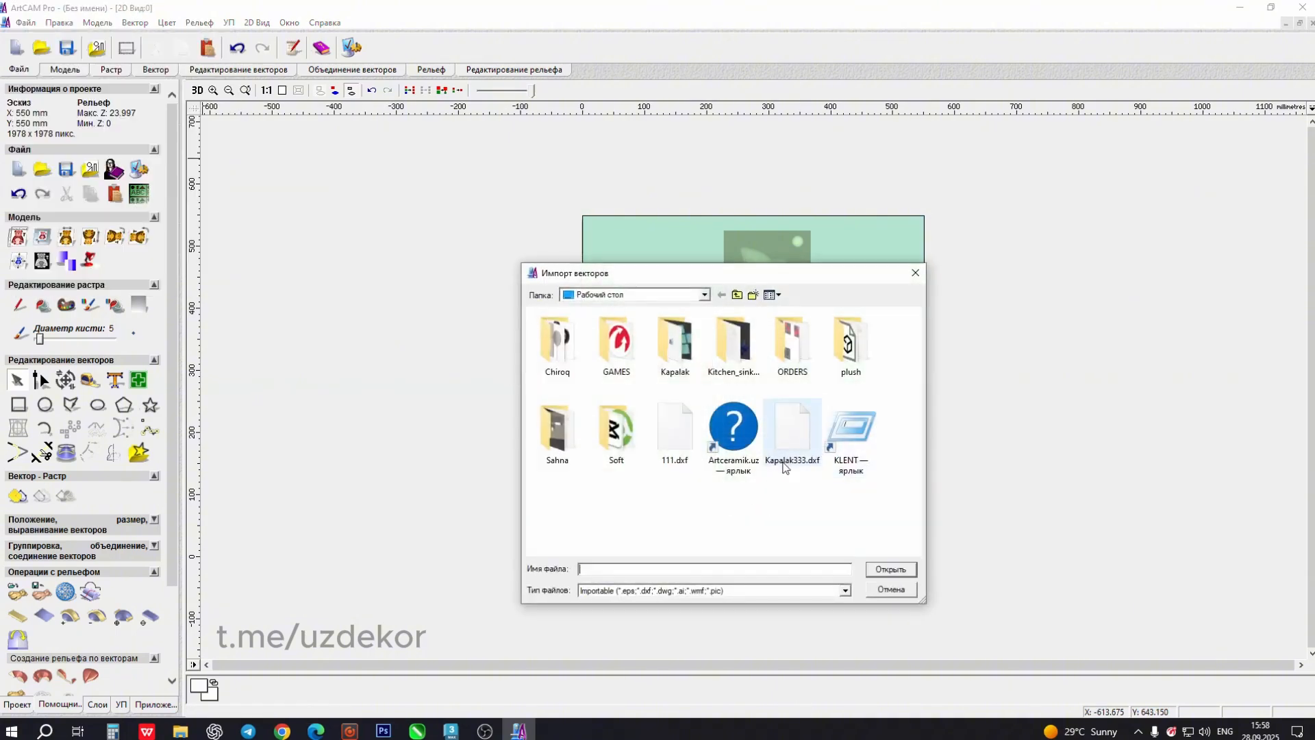
{"action": "left_click", "coordinate": [699, 626]}
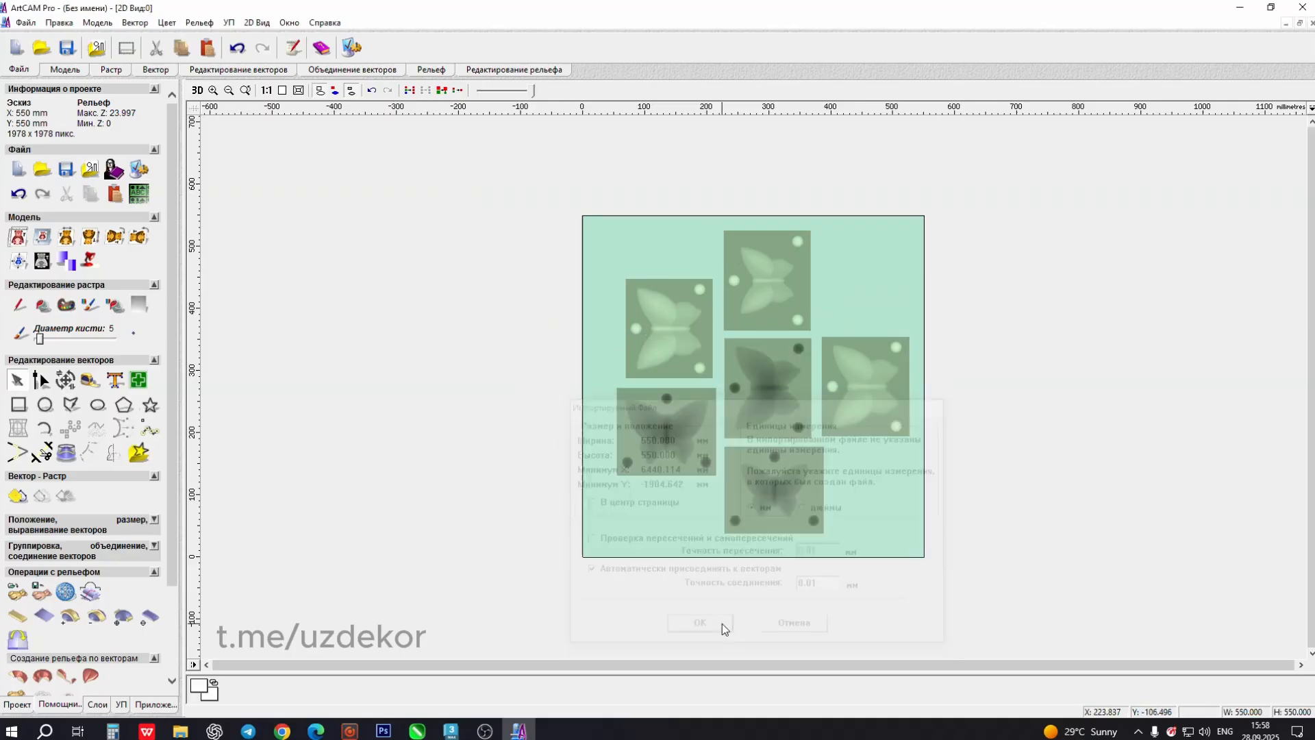
{"action": "key", "text": "F9"}
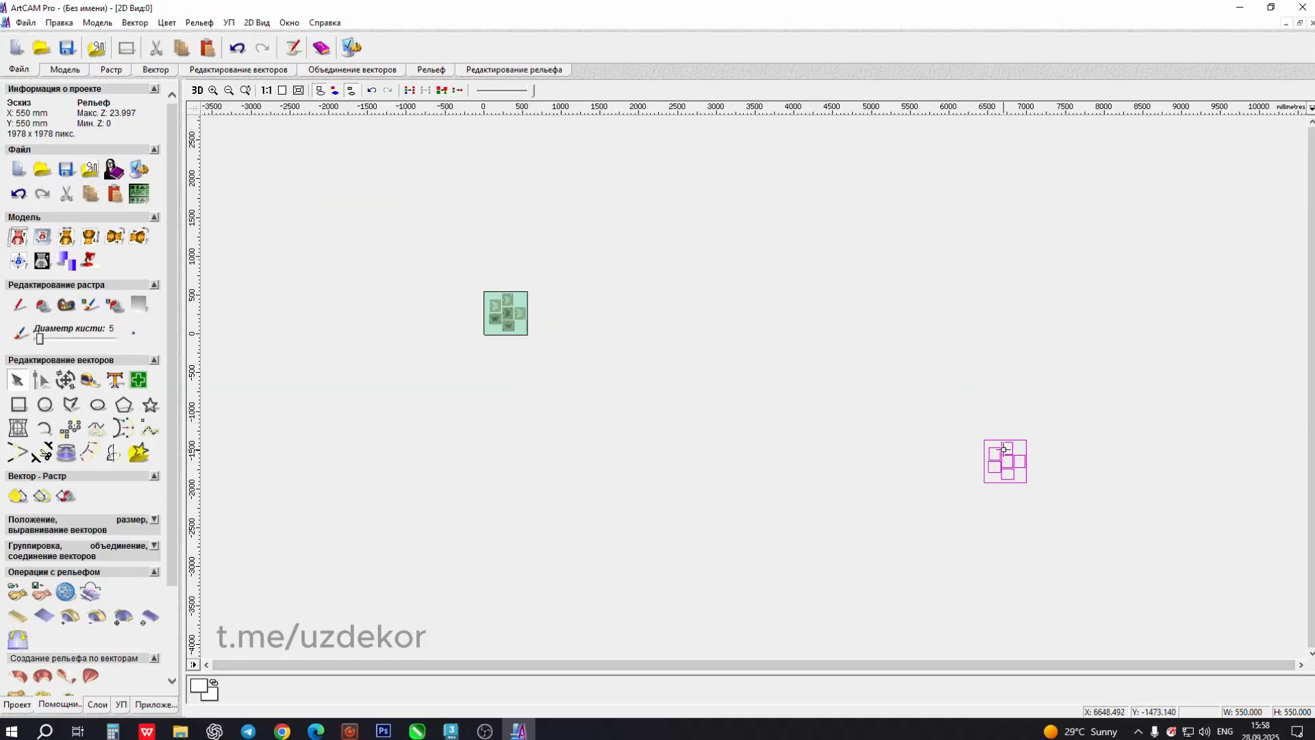
- Move the imported outlines onto the relief and centre them at X 275, Y 275
{"action": "left_click_drag", "start_coordinate": [1004, 449], "coordinate": [556, 304]}
{"action": "scroll", "coordinate": [531, 316], "scroll_direction": "up", "scroll_amount": 1}
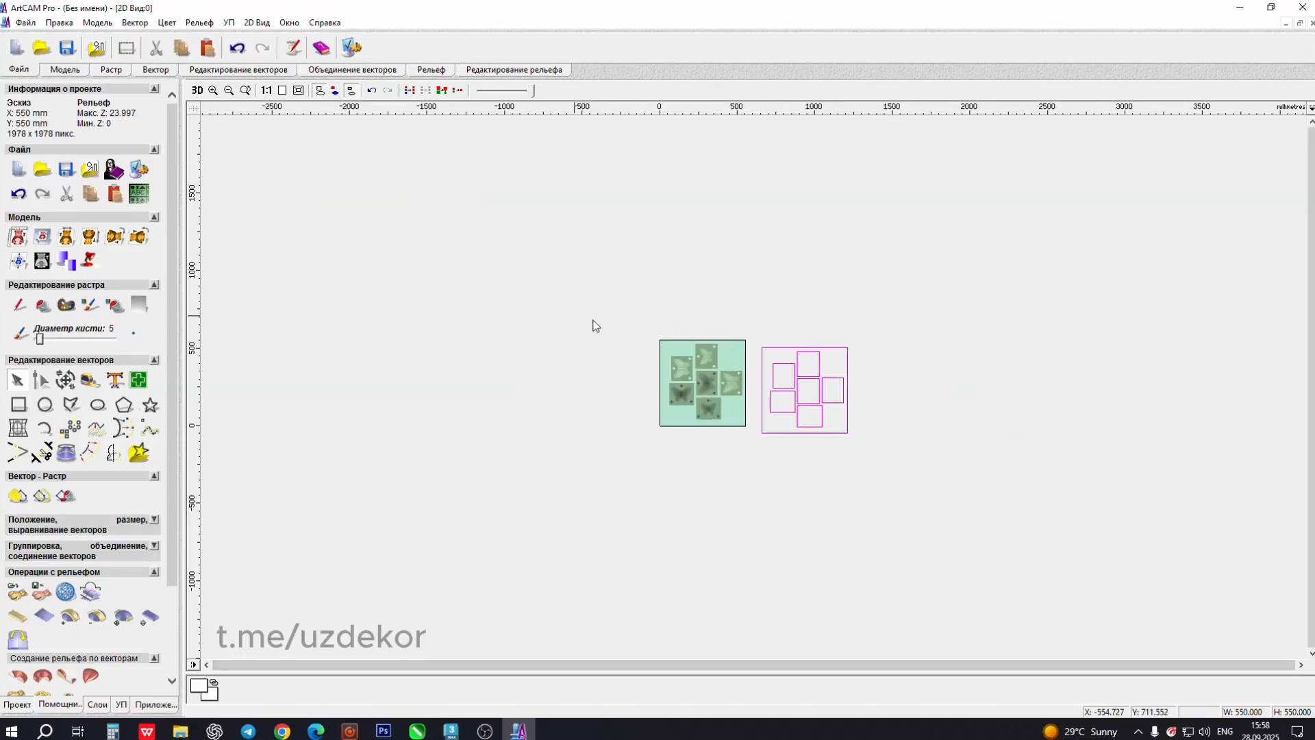
{"action": "scroll", "coordinate": [757, 386], "scroll_direction": "up", "scroll_amount": 1}
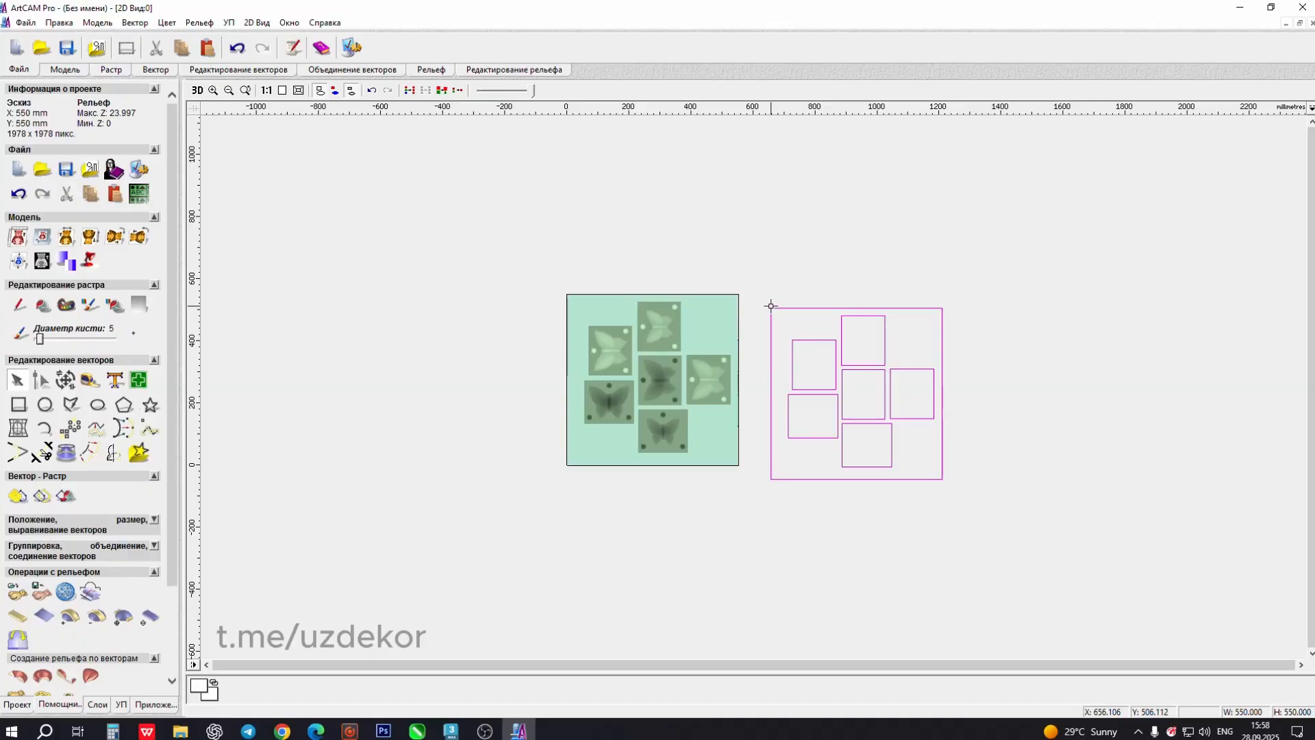
{"action": "left_click_drag", "start_coordinate": [770, 306], "coordinate": [567, 295]}
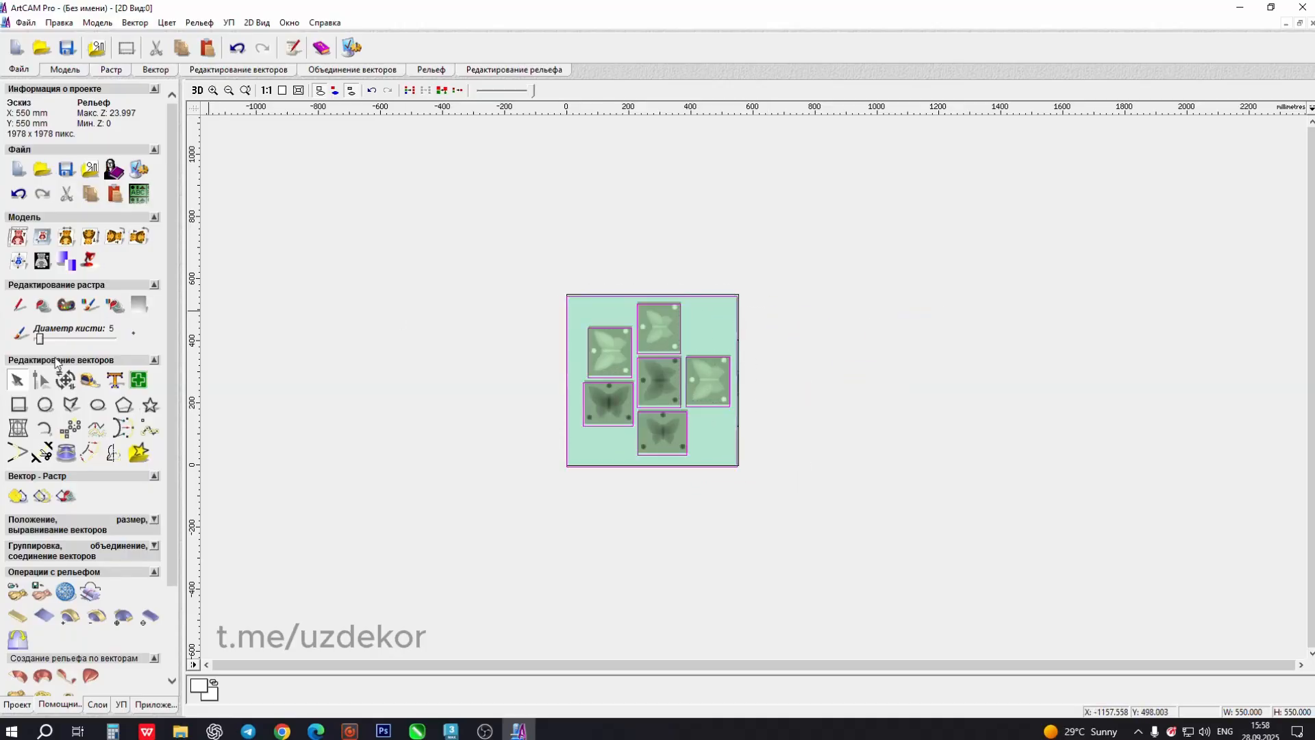
{"action": "left_click", "coordinate": [65, 380]}
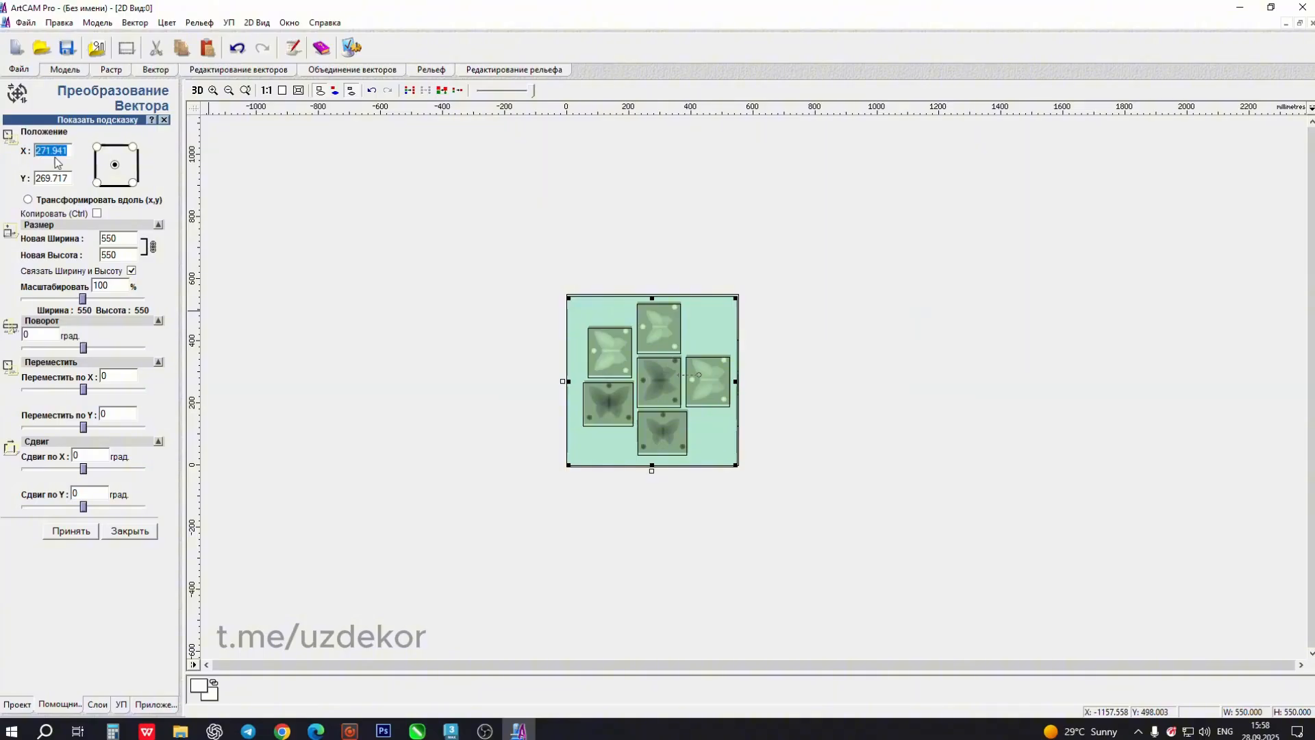
{"action": "type", "text": "275"}
{"action": "key", "text": "Tab"}
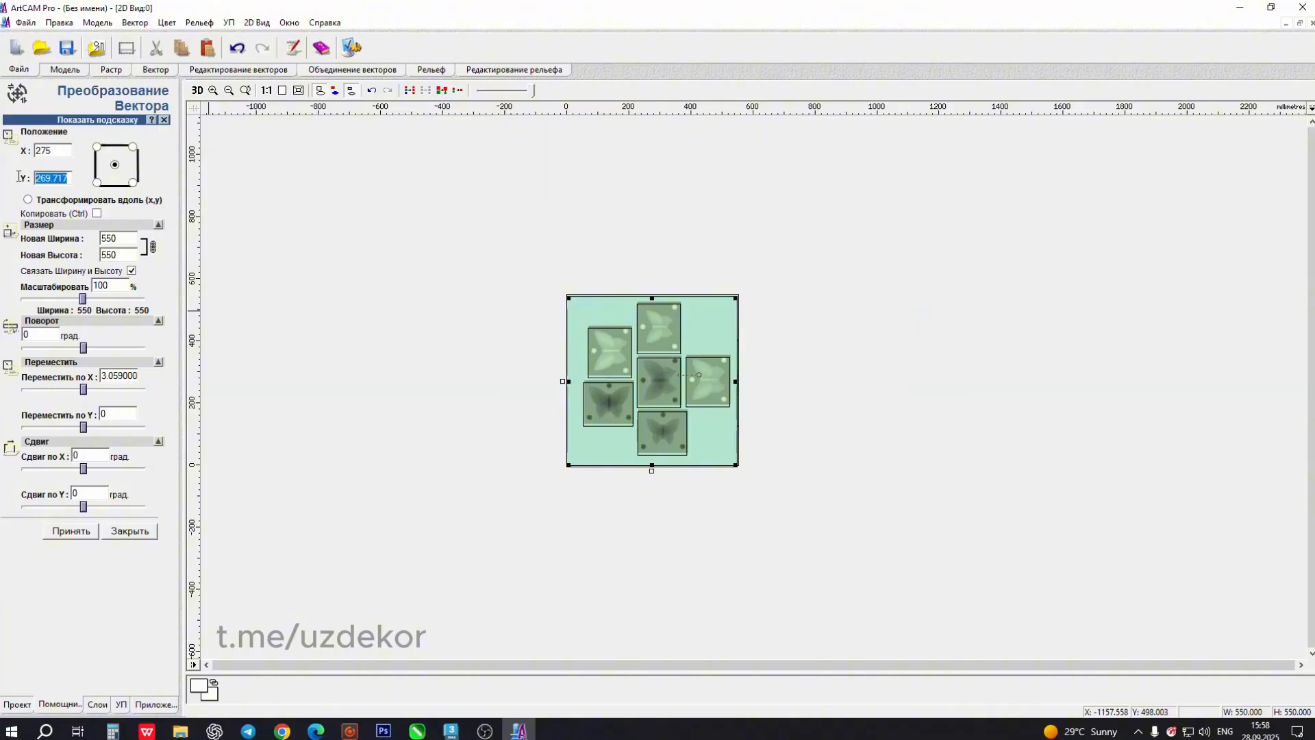
{"action": "type", "text": "275"}
{"action": "left_click", "coordinate": [70, 531]}
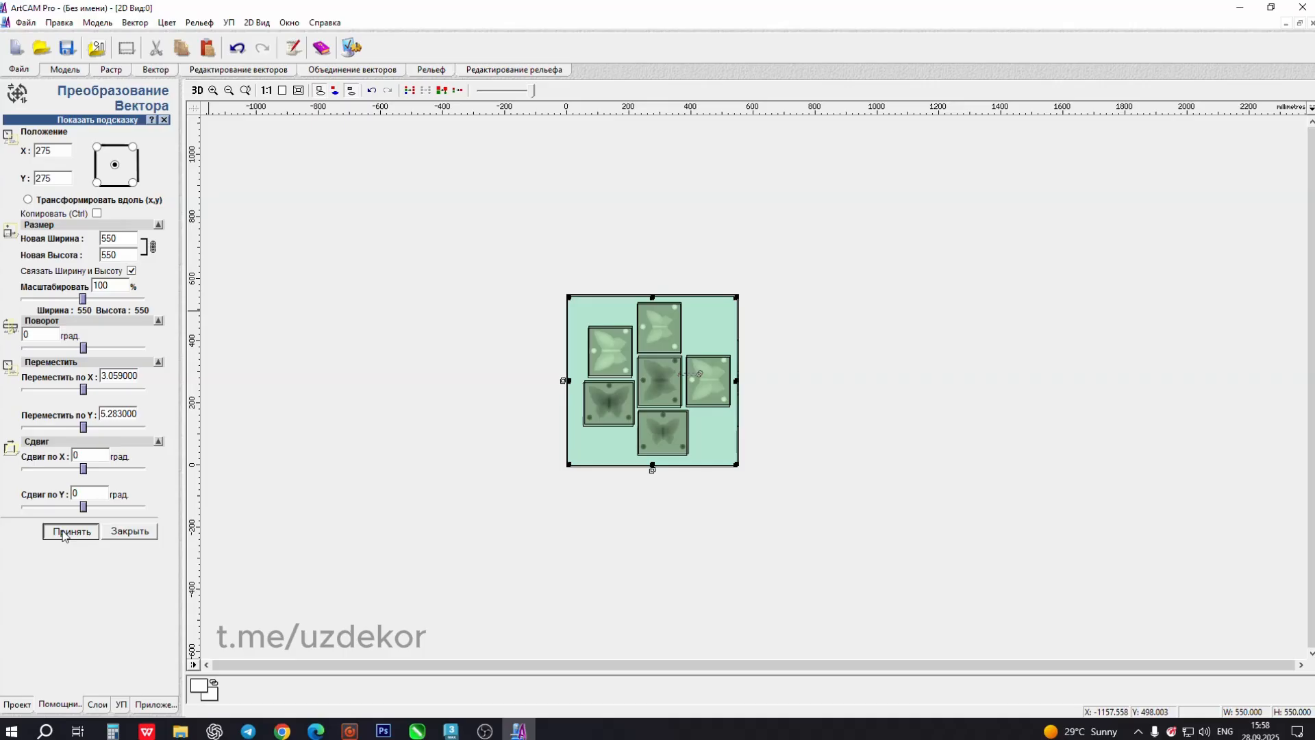
{"action": "left_click", "coordinate": [129, 531]}
- Select the six plate outlines without the outer square, check them against the relief in 2D and 3D, and group them
{"action": "scroll", "coordinate": [583, 210], "scroll_direction": "up", "scroll_amount": 2}
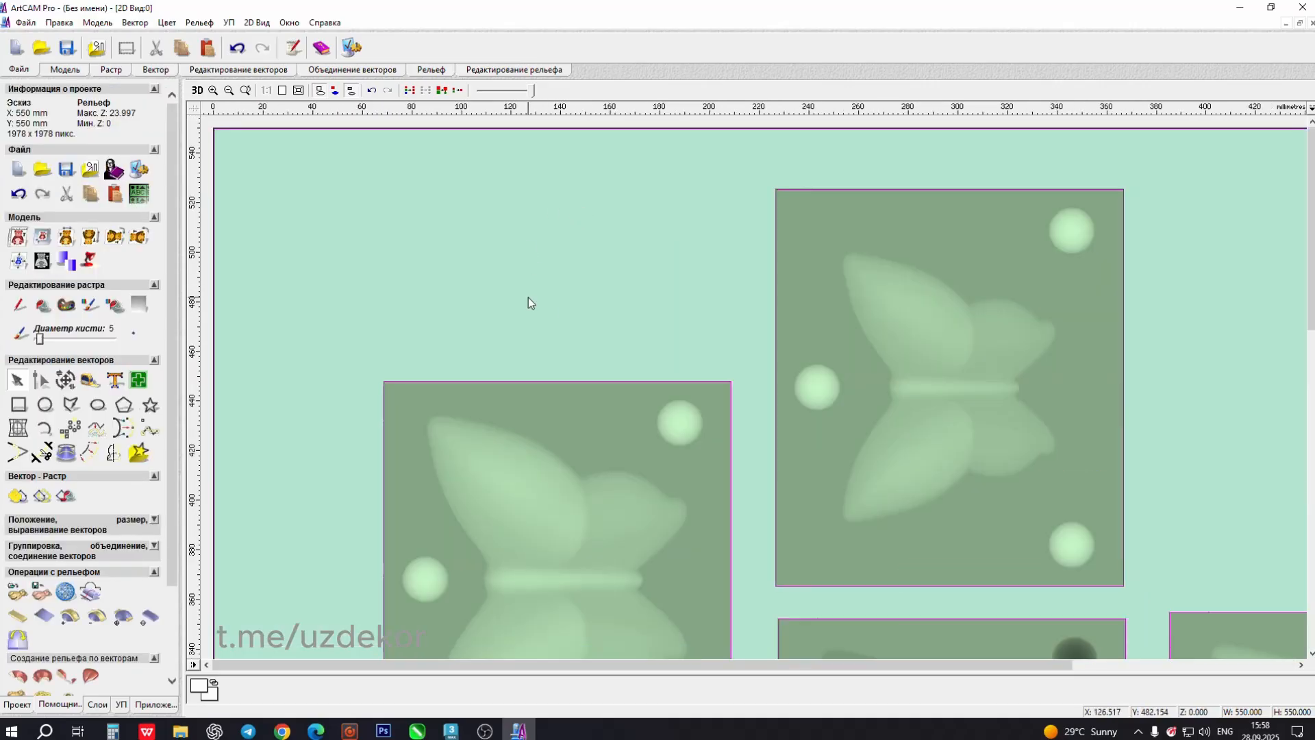
{"action": "scroll", "coordinate": [211, 134], "scroll_direction": "up", "scroll_amount": 3}
{"action": "scroll", "coordinate": [295, 192], "scroll_direction": "down", "scroll_amount": 3}
{"action": "scroll", "coordinate": [366, 220], "scroll_direction": "down", "scroll_amount": 3}
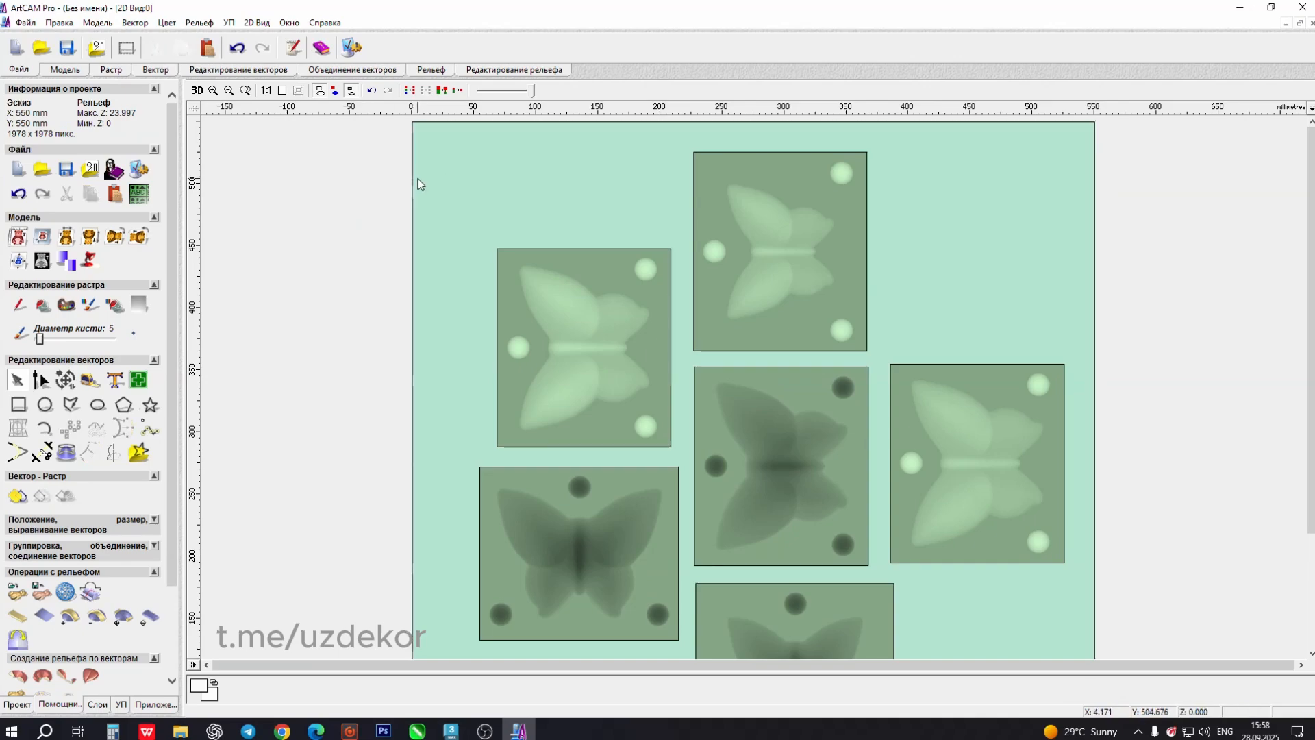
{"action": "scroll", "coordinate": [416, 181], "scroll_direction": "down", "scroll_amount": 1}
{"action": "left_click_drag", "start_coordinate": [493, 165], "coordinate": [924, 581]}
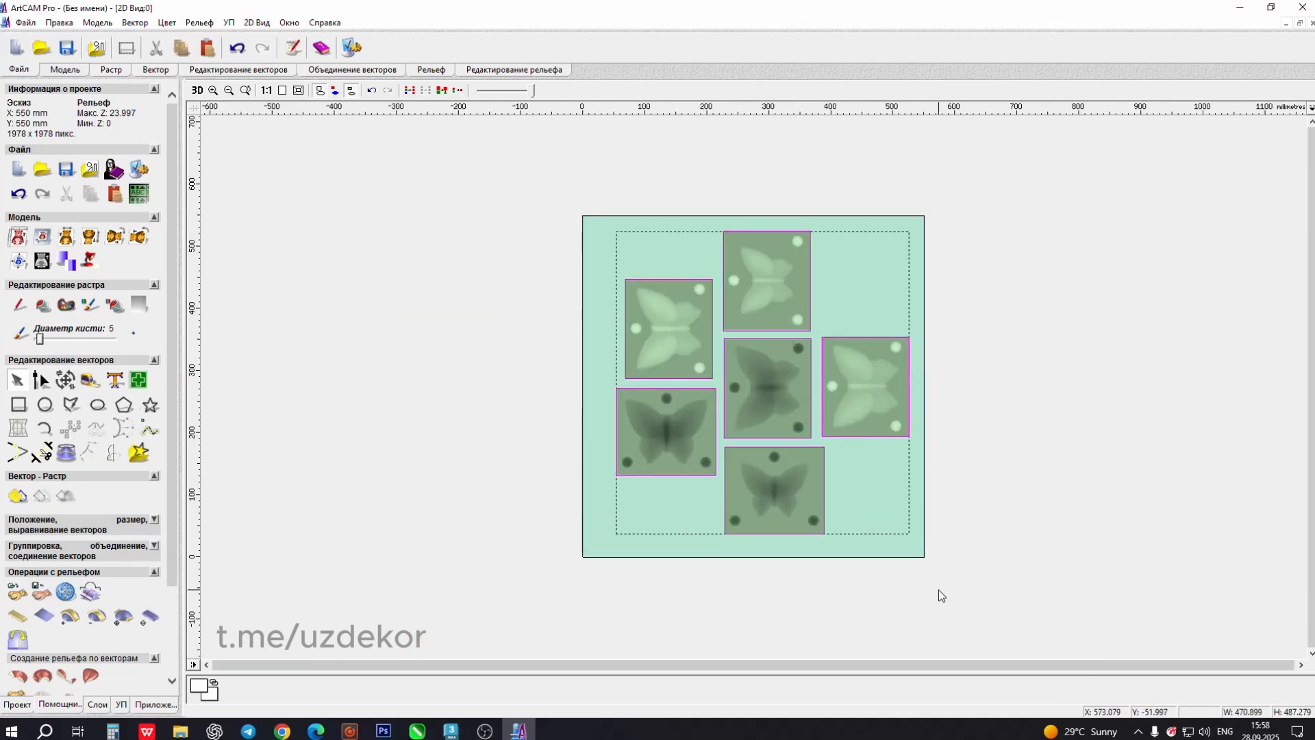
{"action": "scroll", "coordinate": [840, 417], "scroll_direction": "up", "scroll_amount": 4}
{"action": "scroll", "coordinate": [885, 481], "scroll_direction": "down", "scroll_amount": 1}
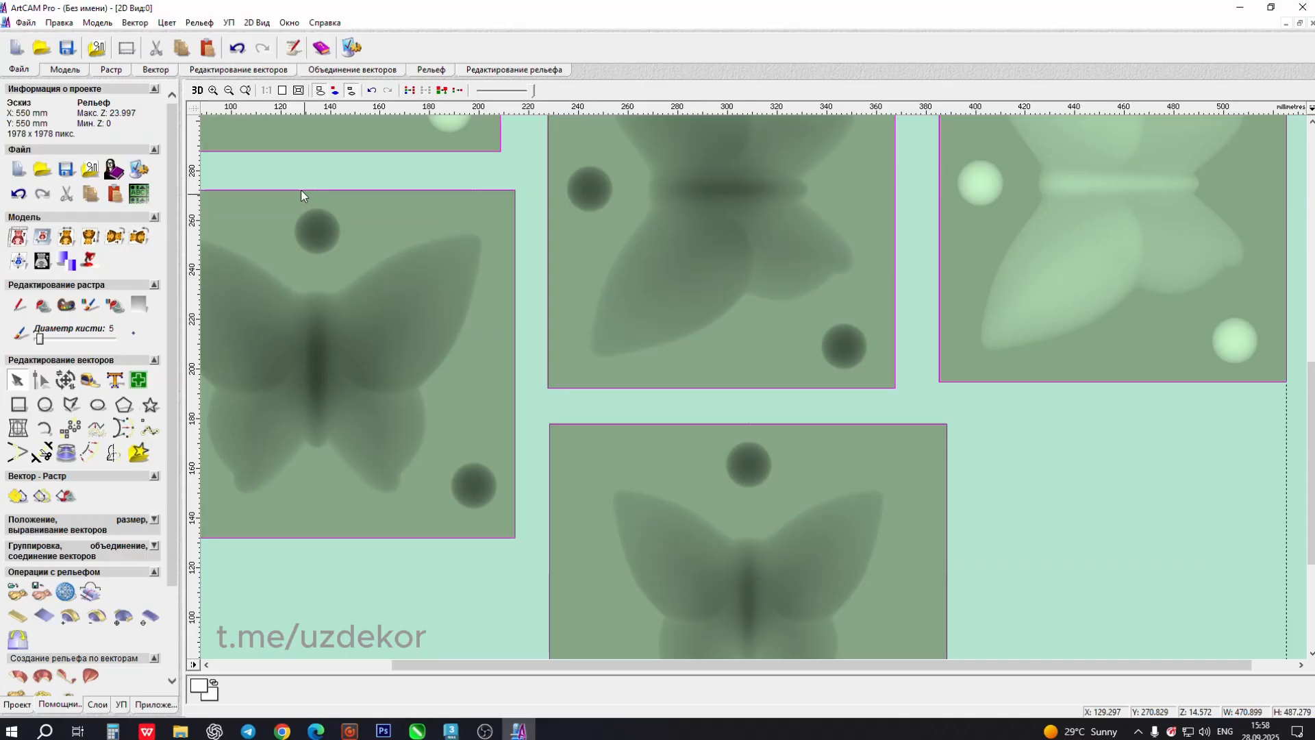
{"action": "left_click", "coordinate": [196, 91]}
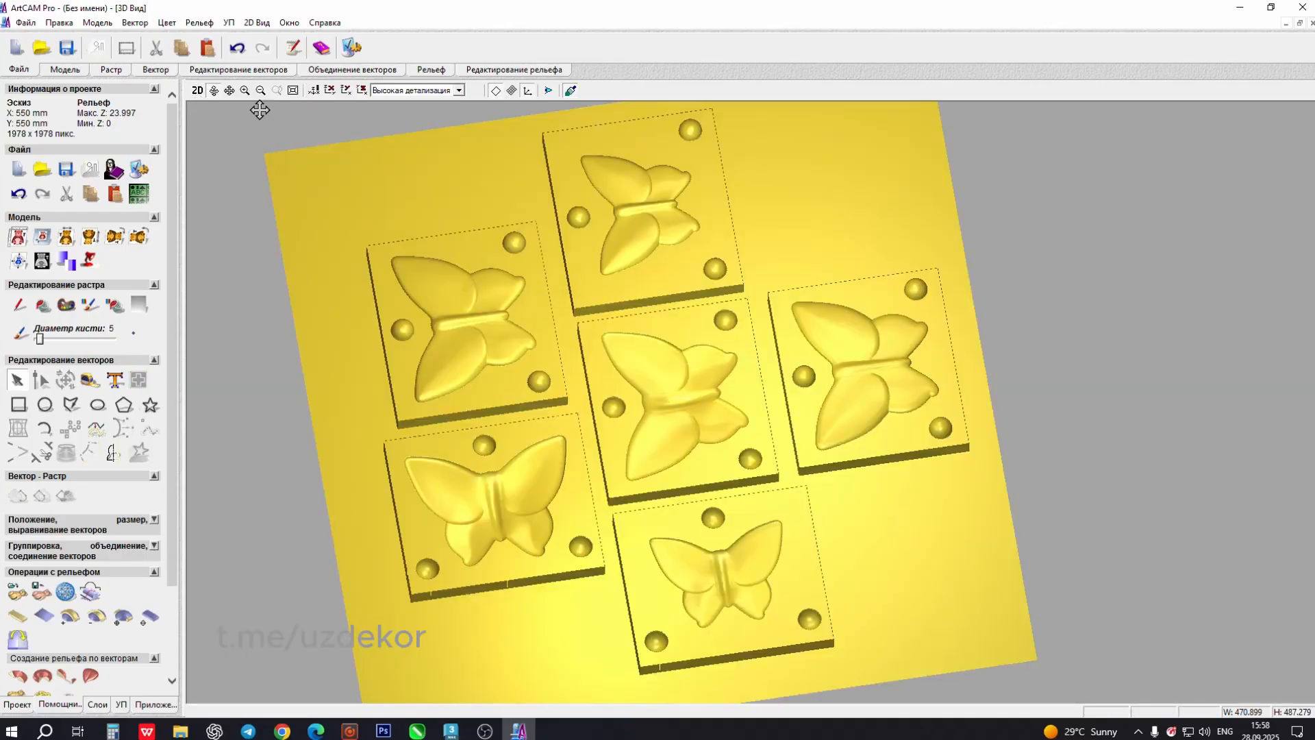
{"action": "left_click", "coordinate": [202, 91]}
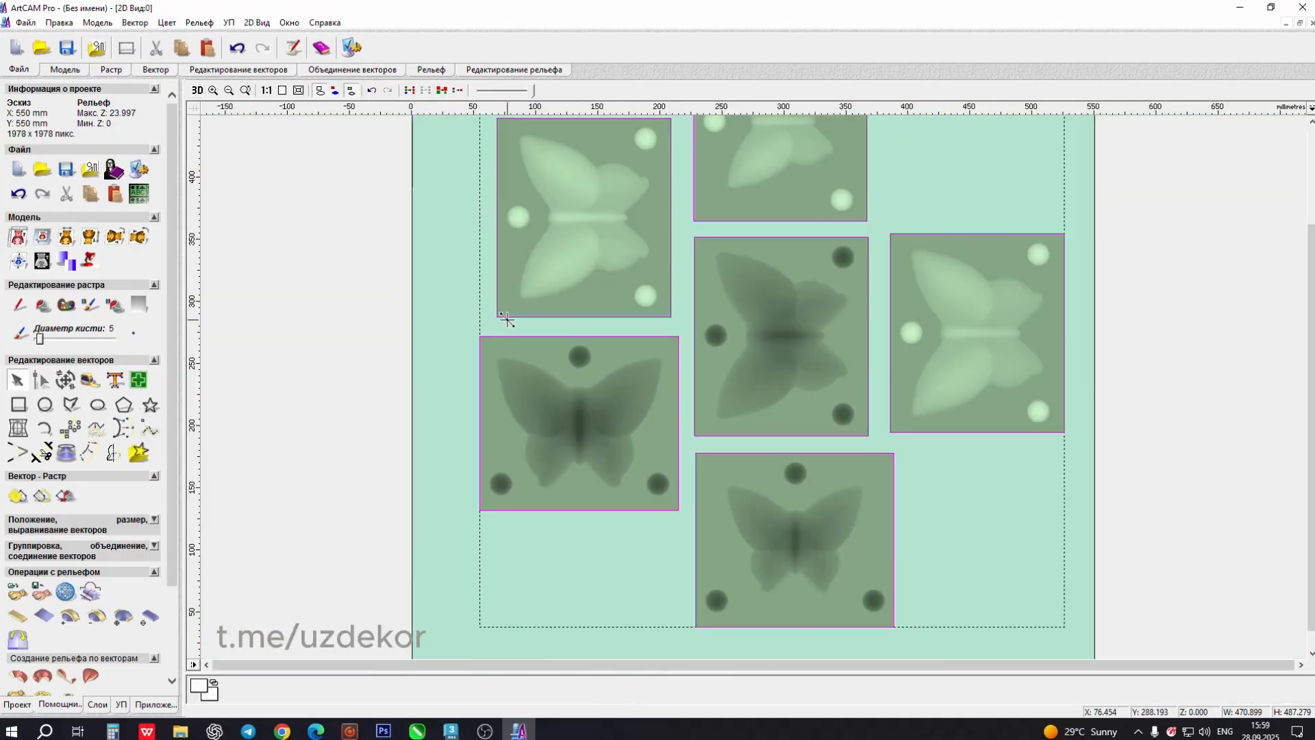
{"action": "key", "text": "ctrl+g"}
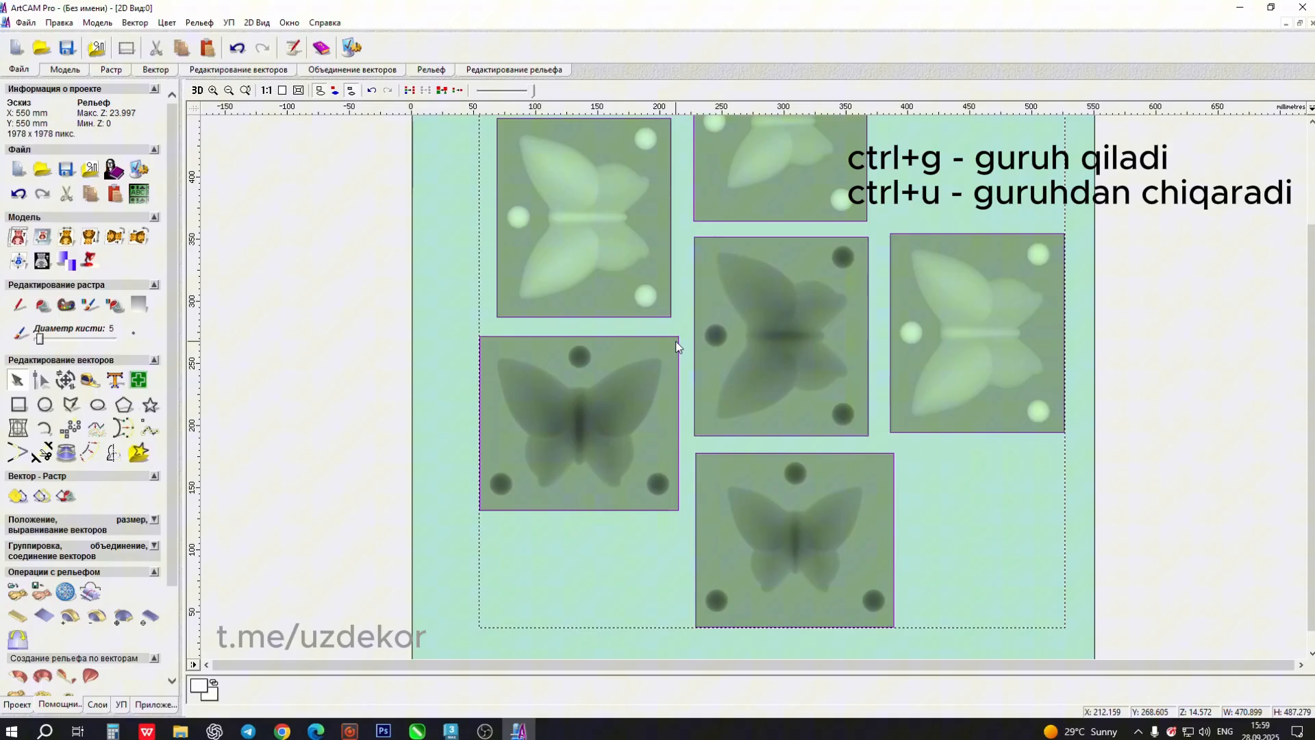
- Offset the grouped plate outlines outward by 2 mm with rounded corners, keeping the original vectors
{"action": "left_click", "coordinate": [88, 454]}
{"action": "double_click", "coordinate": [94, 136]}
{"action": "type", "text": "4"}
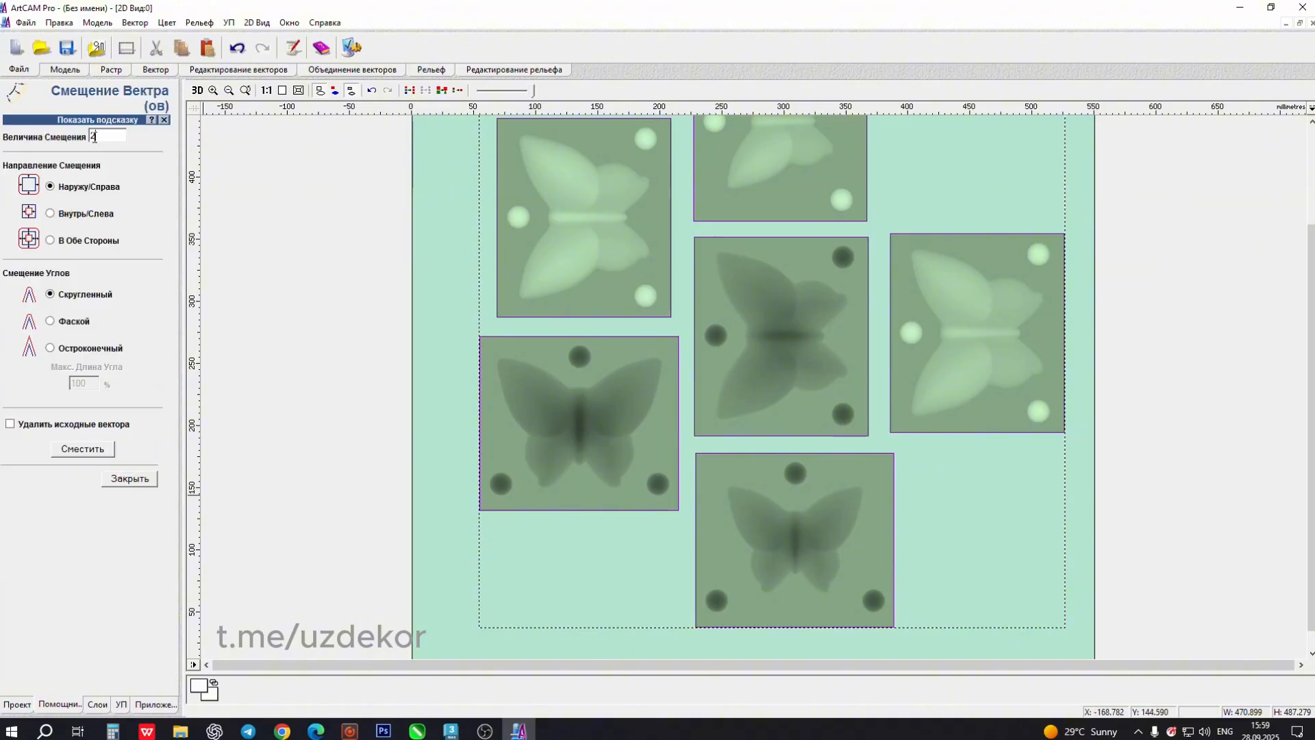
{"action": "left_click", "coordinate": [82, 450]}
{"action": "left_click", "coordinate": [129, 478]}
{"action": "scroll", "coordinate": [542, 530], "scroll_direction": "up", "scroll_amount": 2}
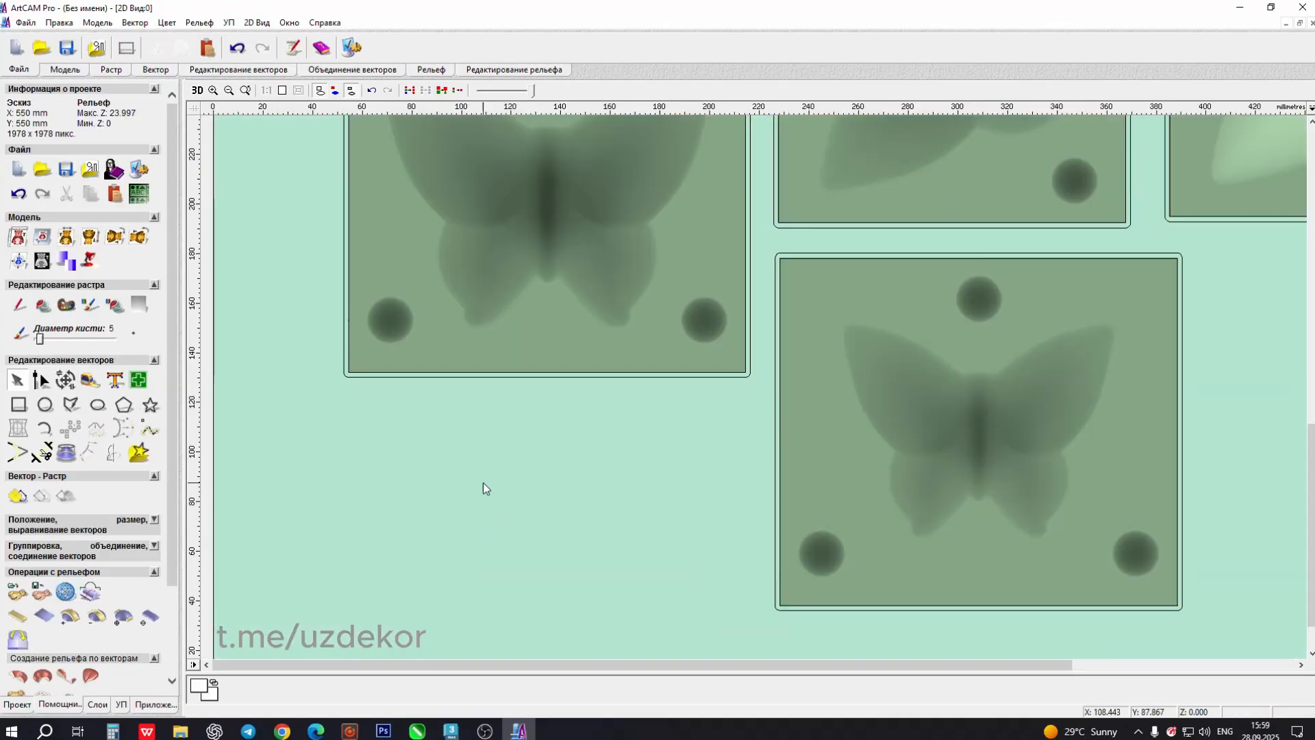
- Start a relief machining toolpath limited to selected vectors and select the offset outlines around all six plates
{"action": "left_click", "coordinate": [120, 705]}
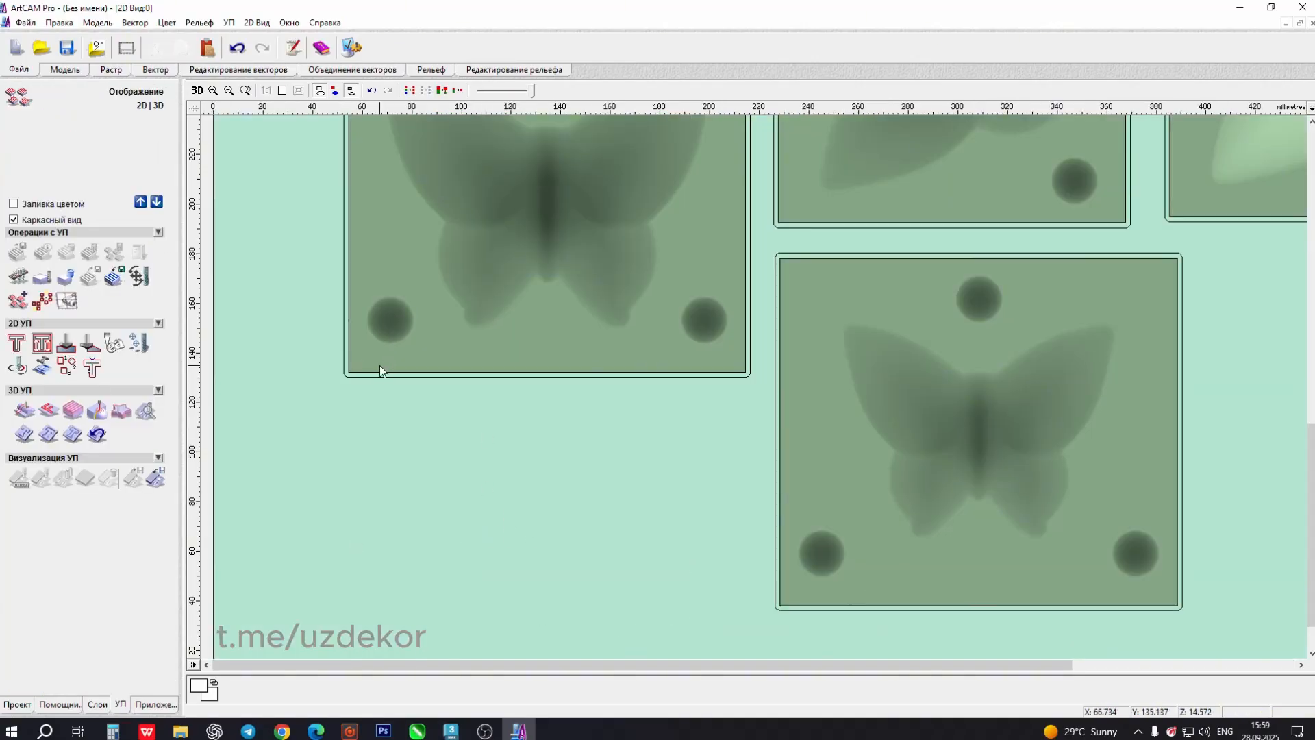
{"action": "left_click", "coordinate": [25, 410]}
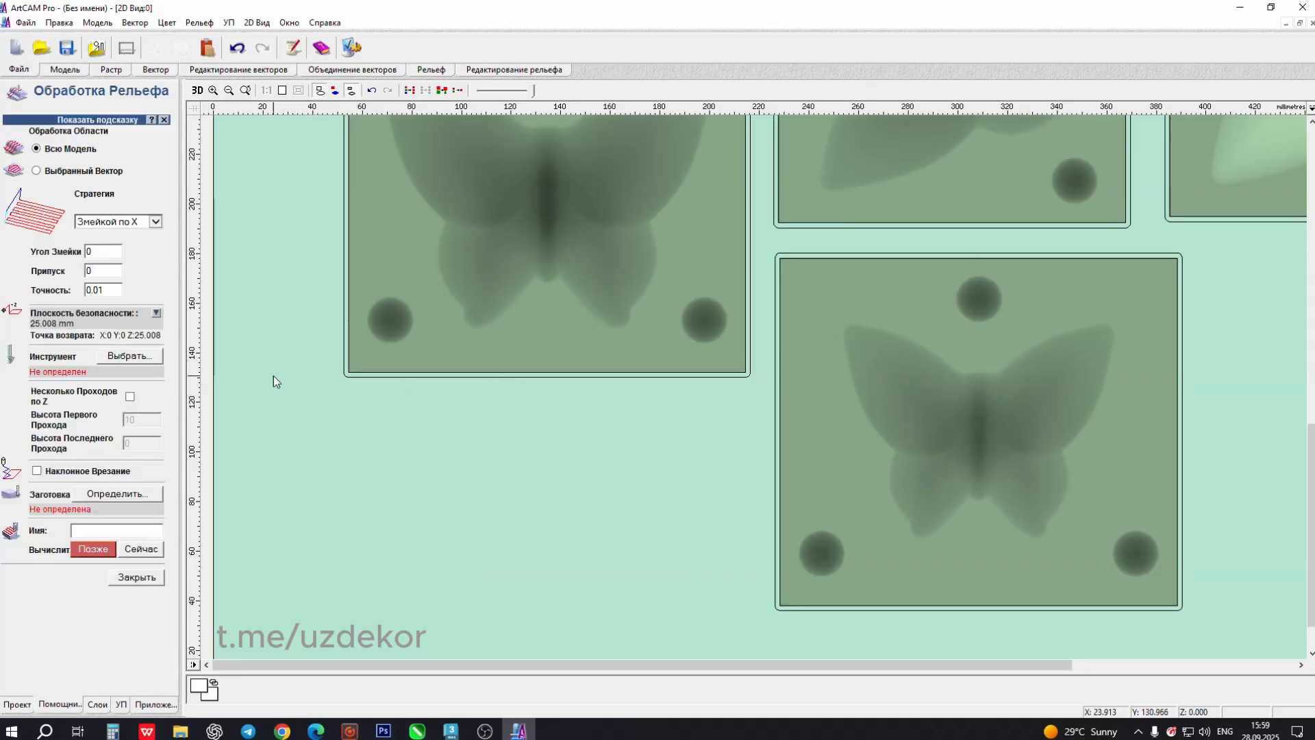
{"action": "left_click", "coordinate": [36, 171]}
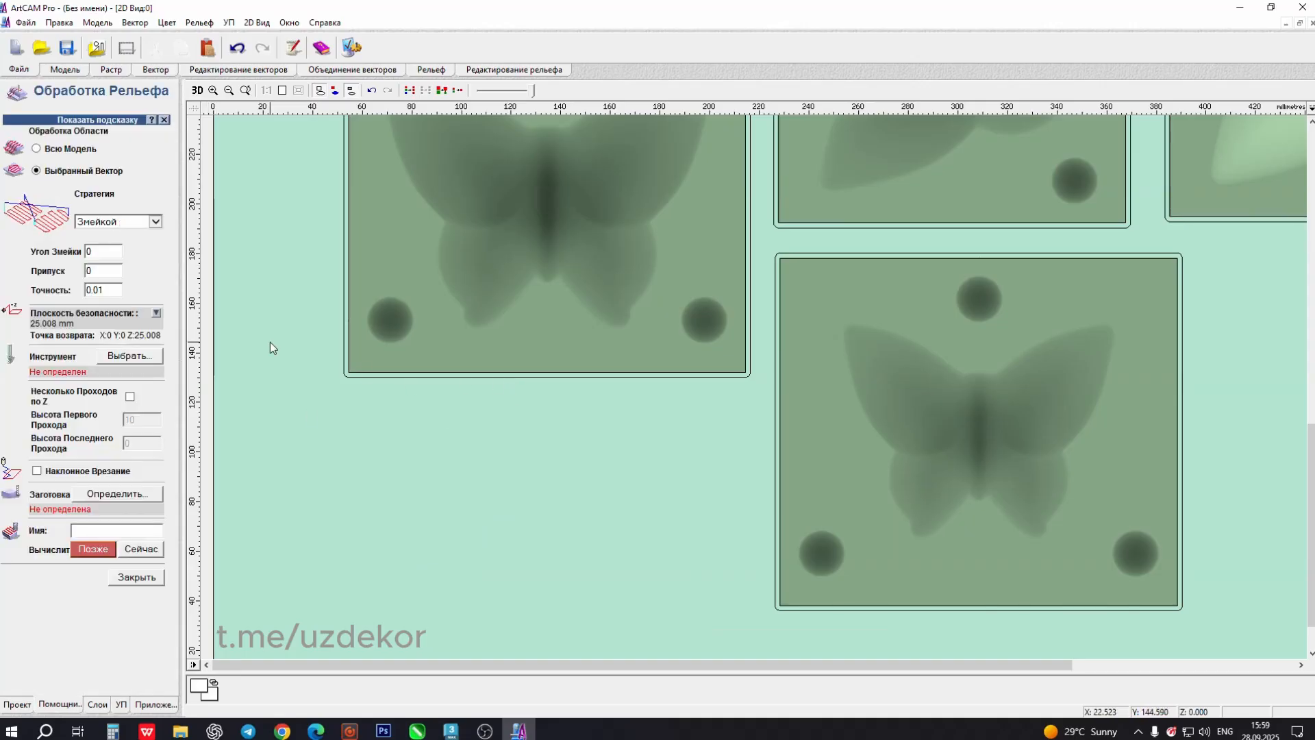
{"action": "left_click", "coordinate": [359, 378]}
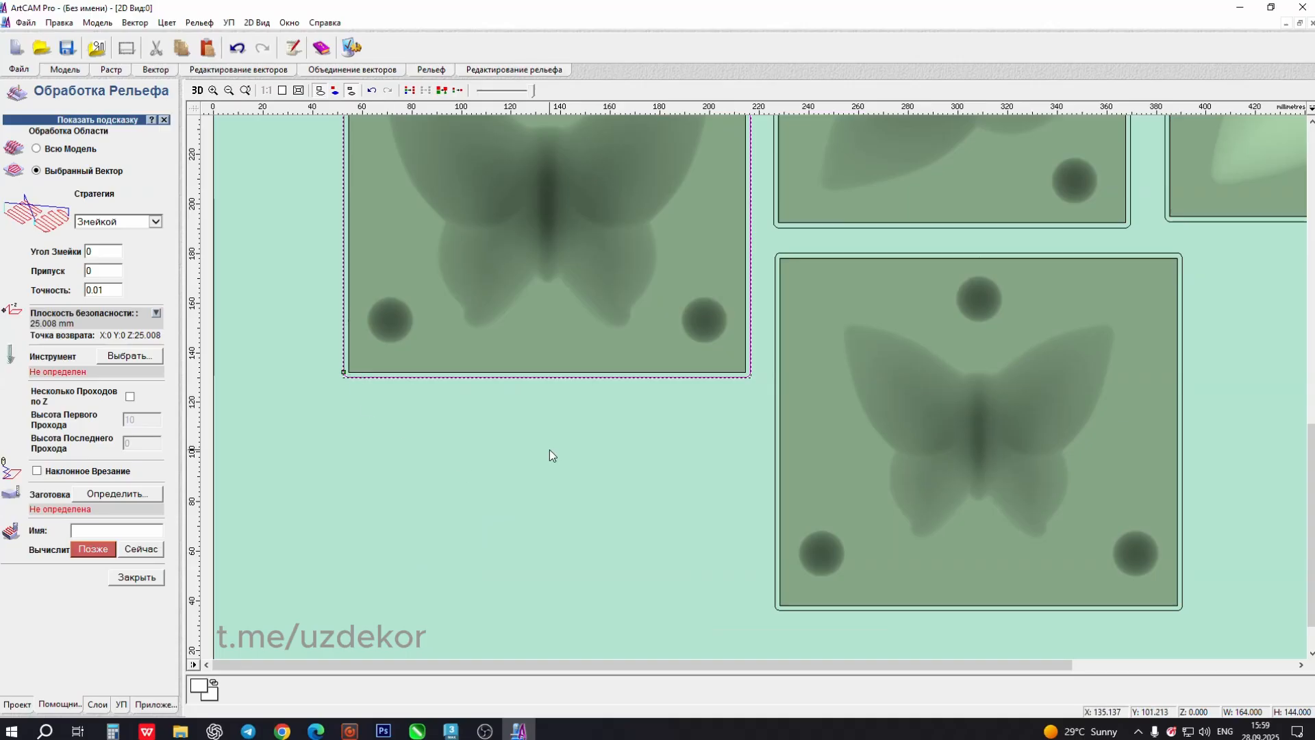
{"action": "scroll", "coordinate": [552, 456], "scroll_direction": "down", "scroll_amount": 4}
{"action": "left_click_drag", "start_coordinate": [553, 620], "coordinate": [836, 191]}
{"action": "left_click", "coordinate": [911, 357], "text": "shift"}
{"action": "scroll", "coordinate": [897, 364], "scroll_direction": "up", "scroll_amount": 5}
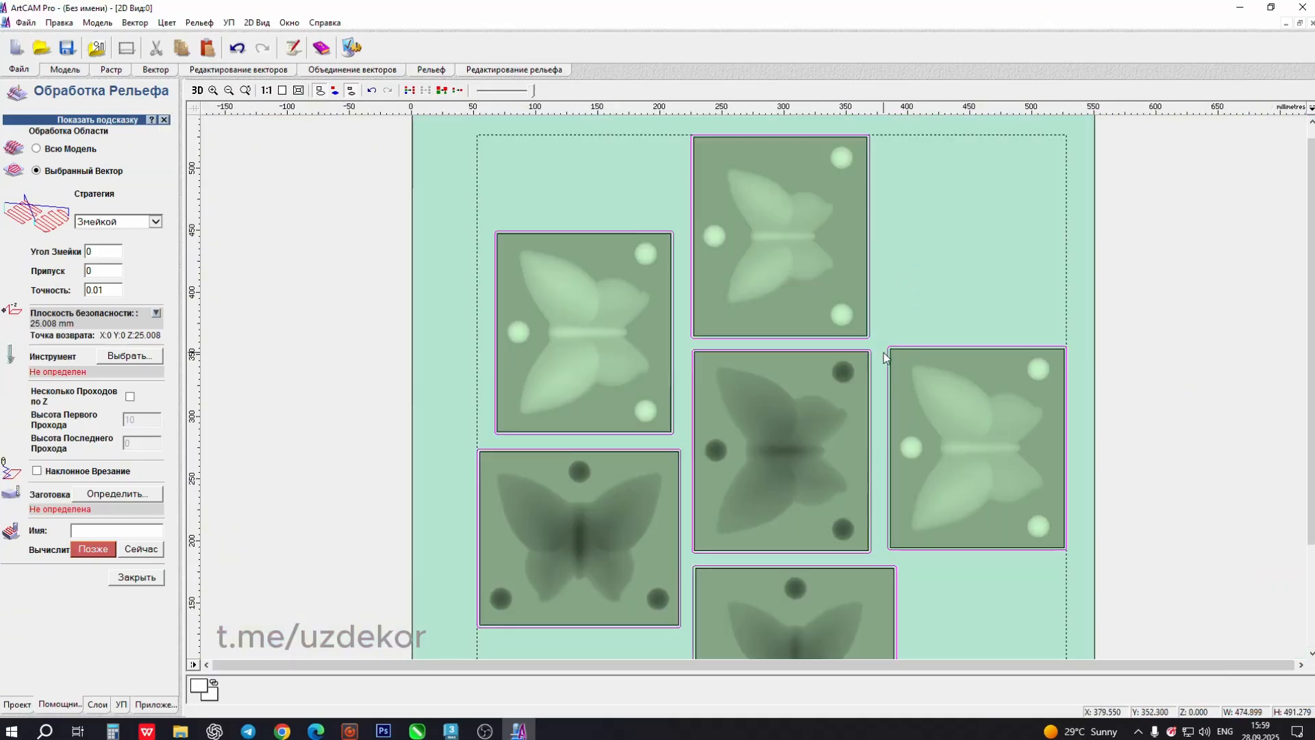
{"action": "scroll", "coordinate": [890, 362], "scroll_direction": "down", "scroll_amount": 4}
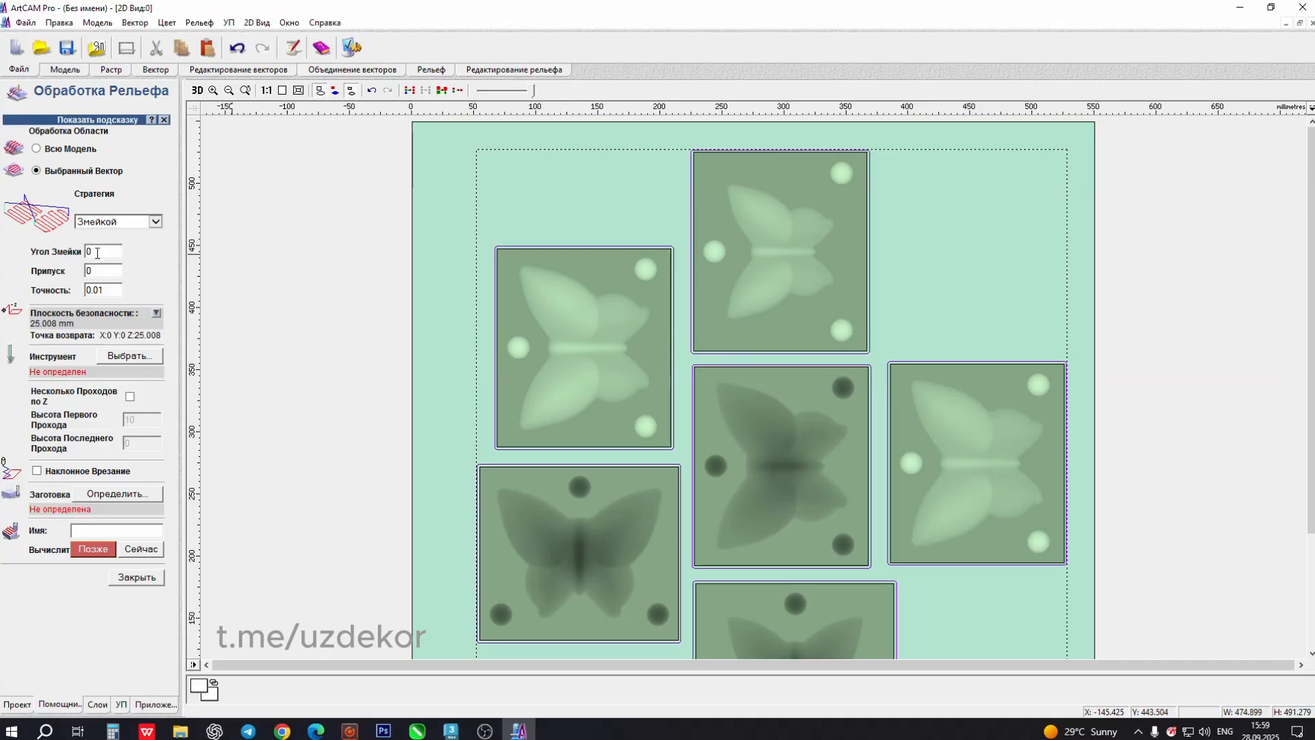
- Set the raster angle to 45 and choose the 3 mm ball-nose tool for the toolpath
{"action": "type", "text": "5"}
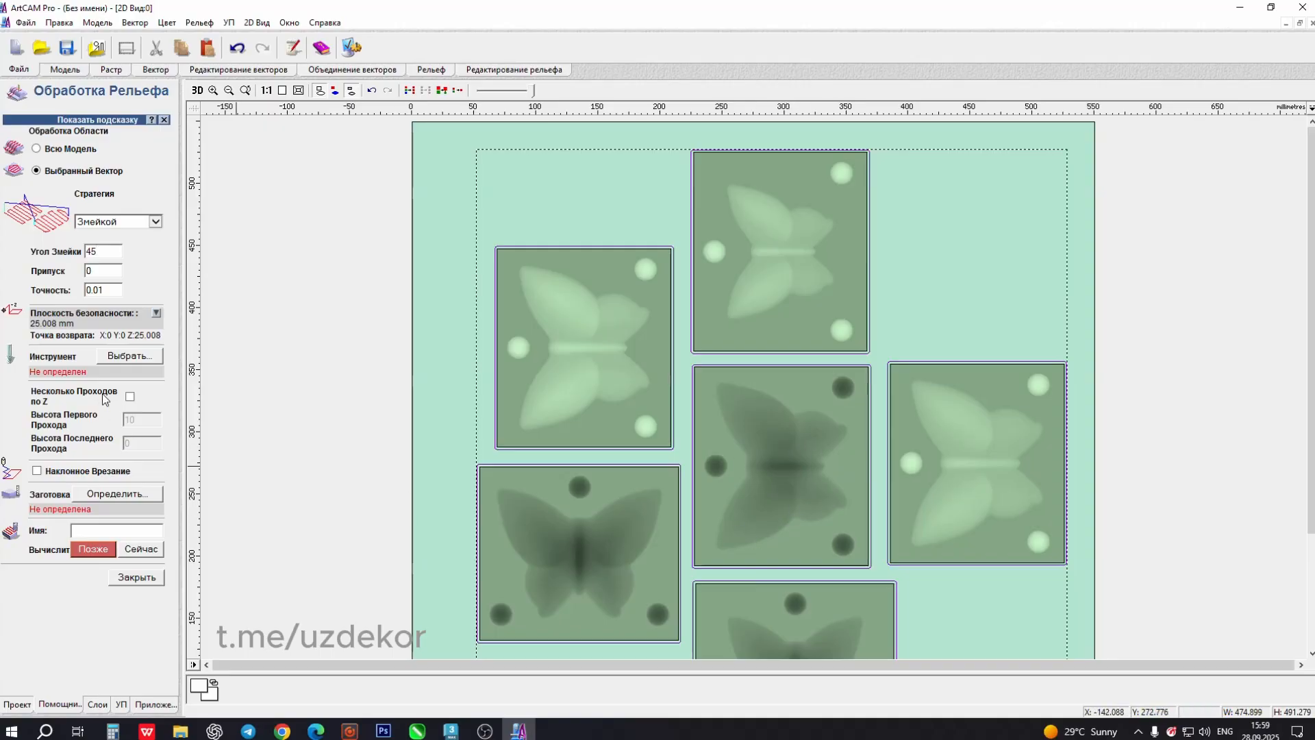
{"action": "left_click", "coordinate": [123, 356]}
{"action": "double_click", "coordinate": [495, 421]}
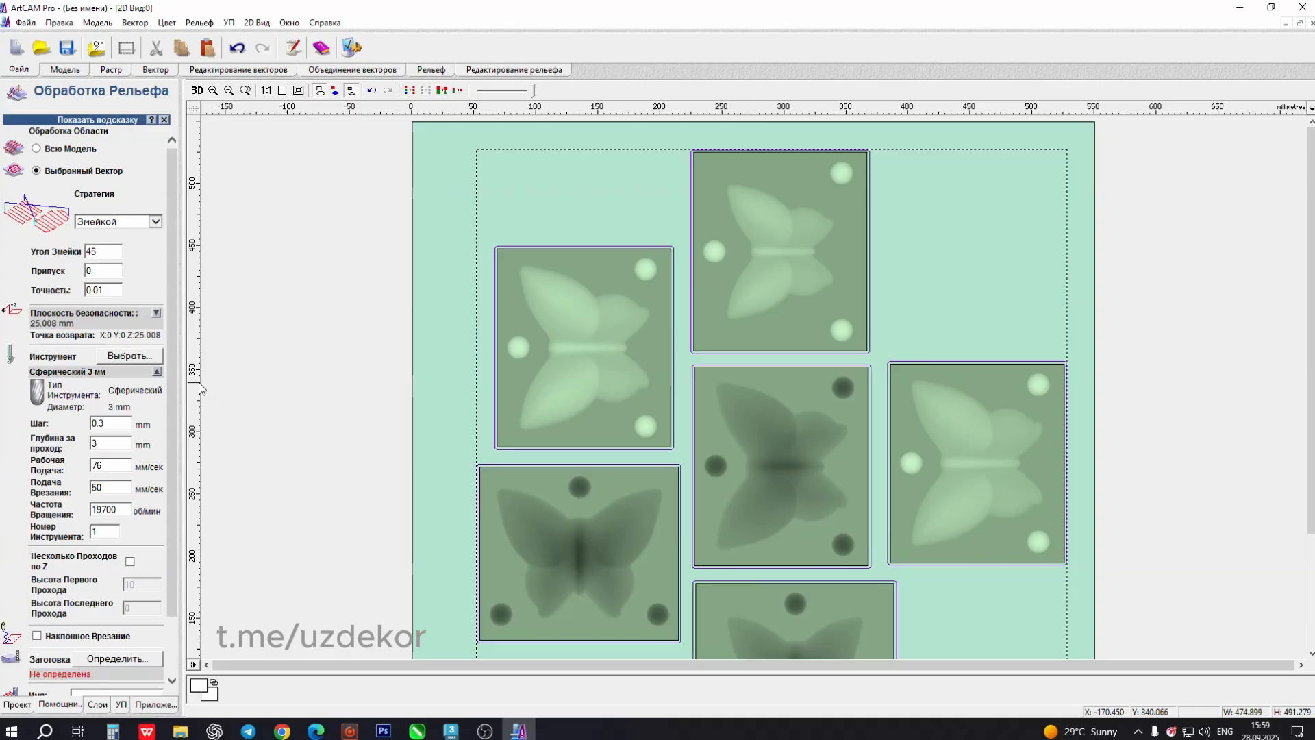
{"action": "left_click", "coordinate": [157, 371]}
- Enable ramped plunging with its preset limits and define the material block as 24 mm high
{"action": "left_click", "coordinate": [38, 471]}
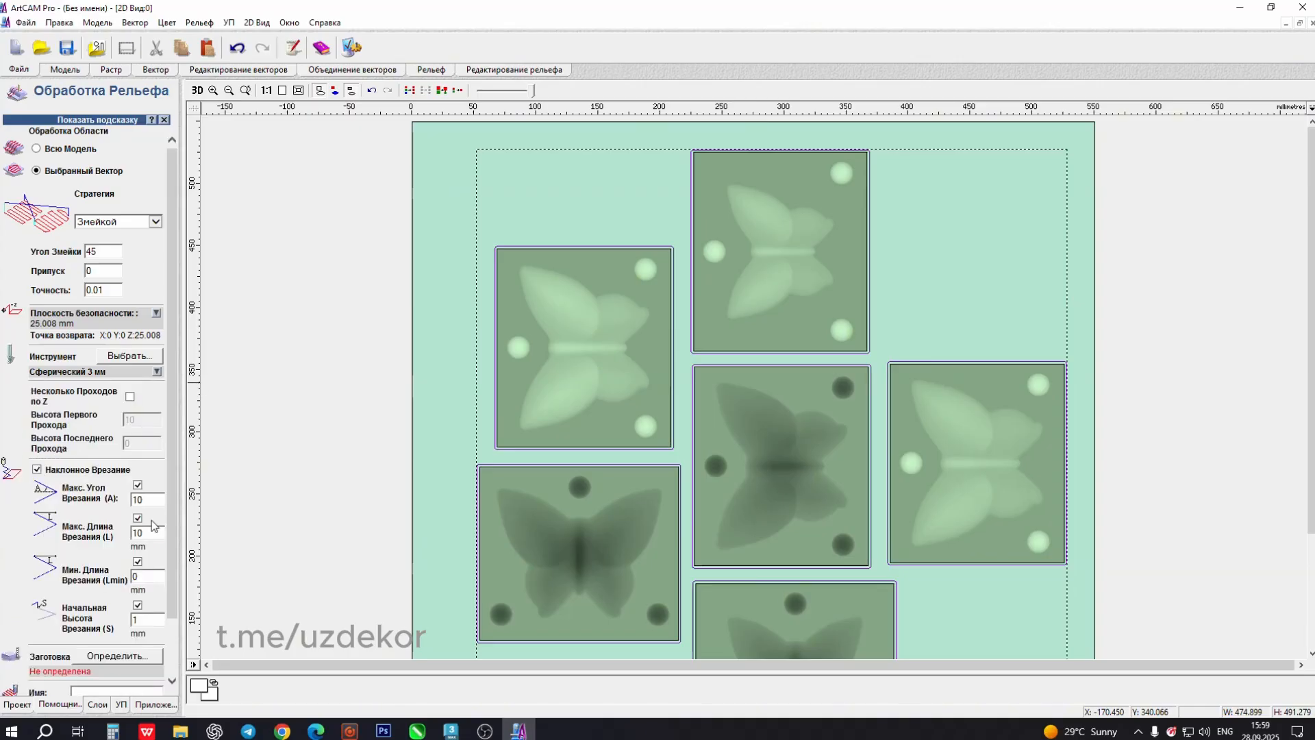
{"action": "scroll", "coordinate": [171, 499], "scroll_direction": "down", "scroll_amount": 2}
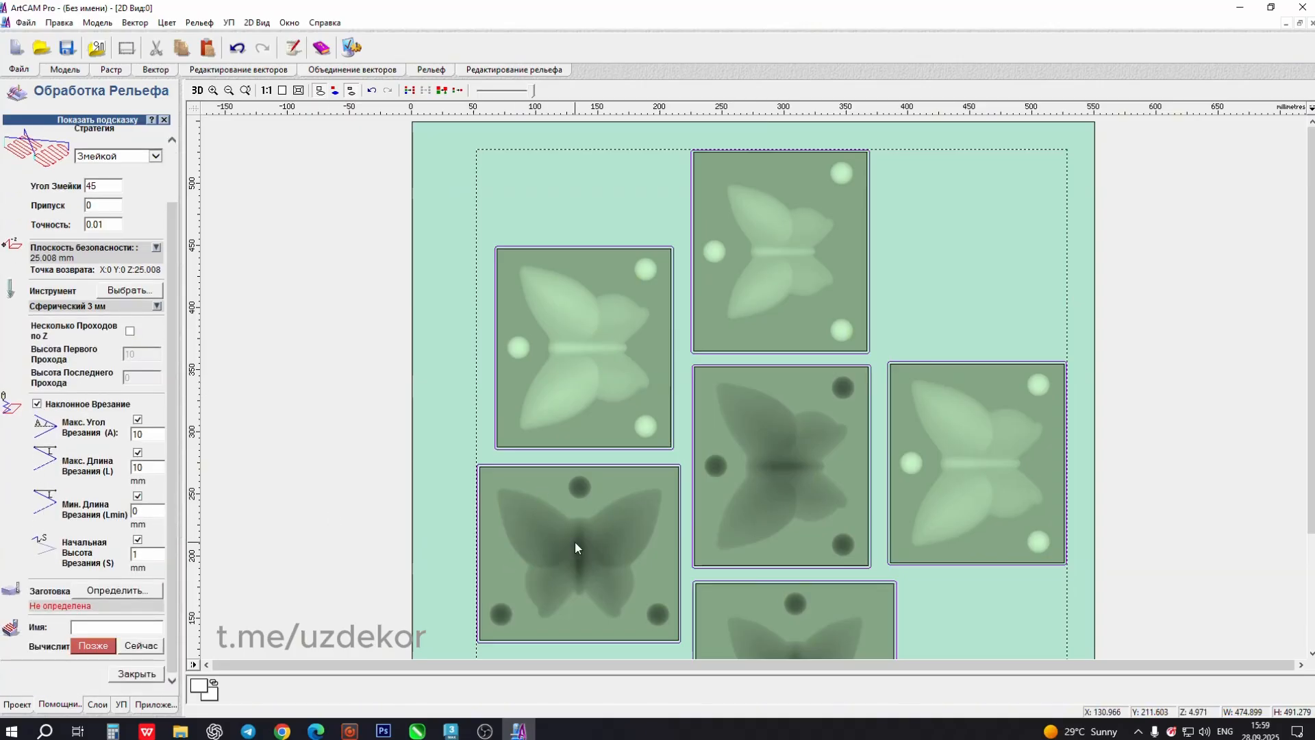
{"action": "left_click", "coordinate": [100, 593]}
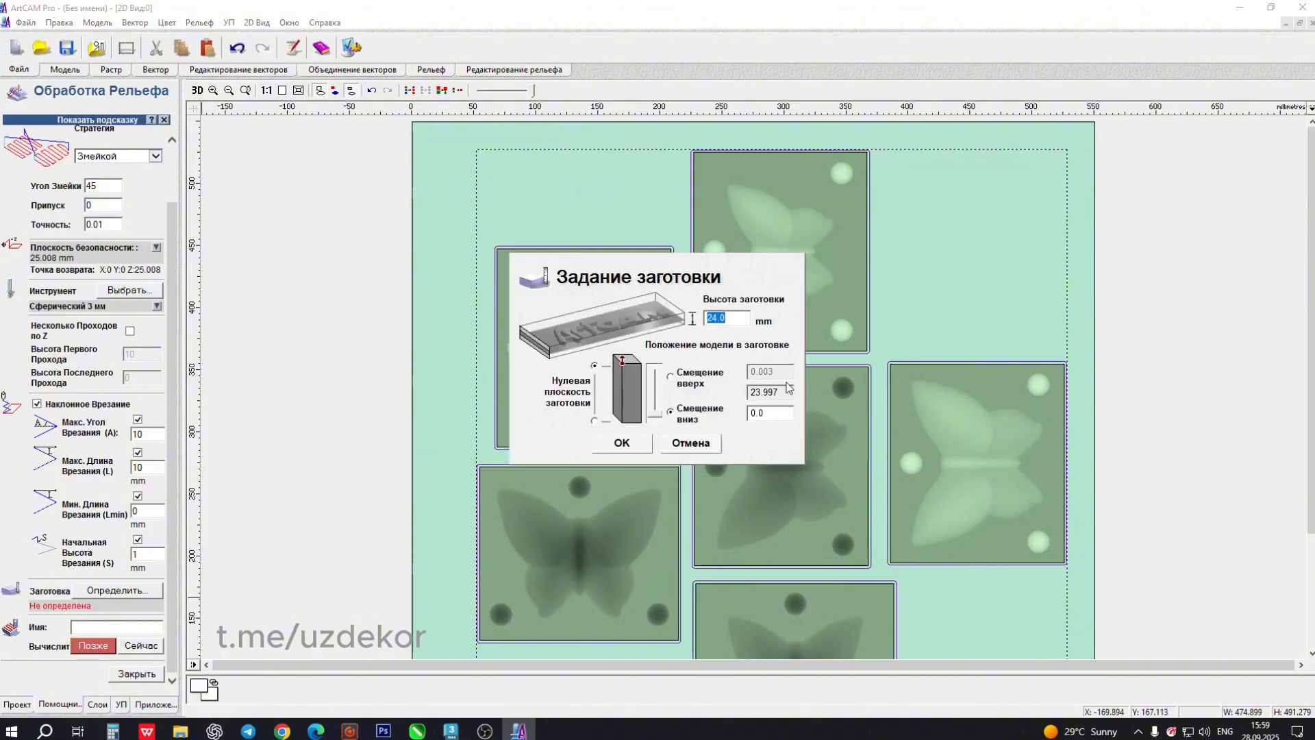
{"action": "left_click_drag", "start_coordinate": [788, 389], "coordinate": [729, 392]}
{"action": "left_click", "coordinate": [647, 444]}
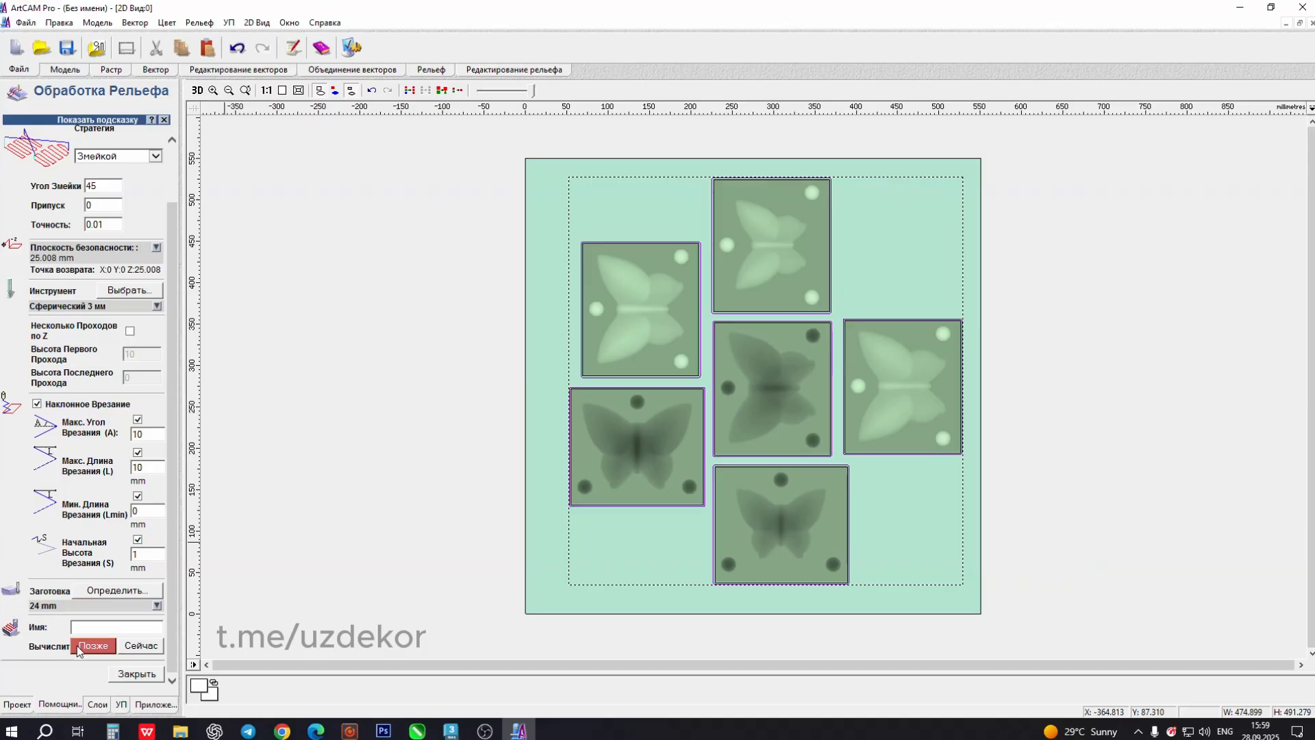
- Calculate the relief machining toolpath immediately and view it on the relief in 3D
{"action": "left_click", "coordinate": [157, 646]}
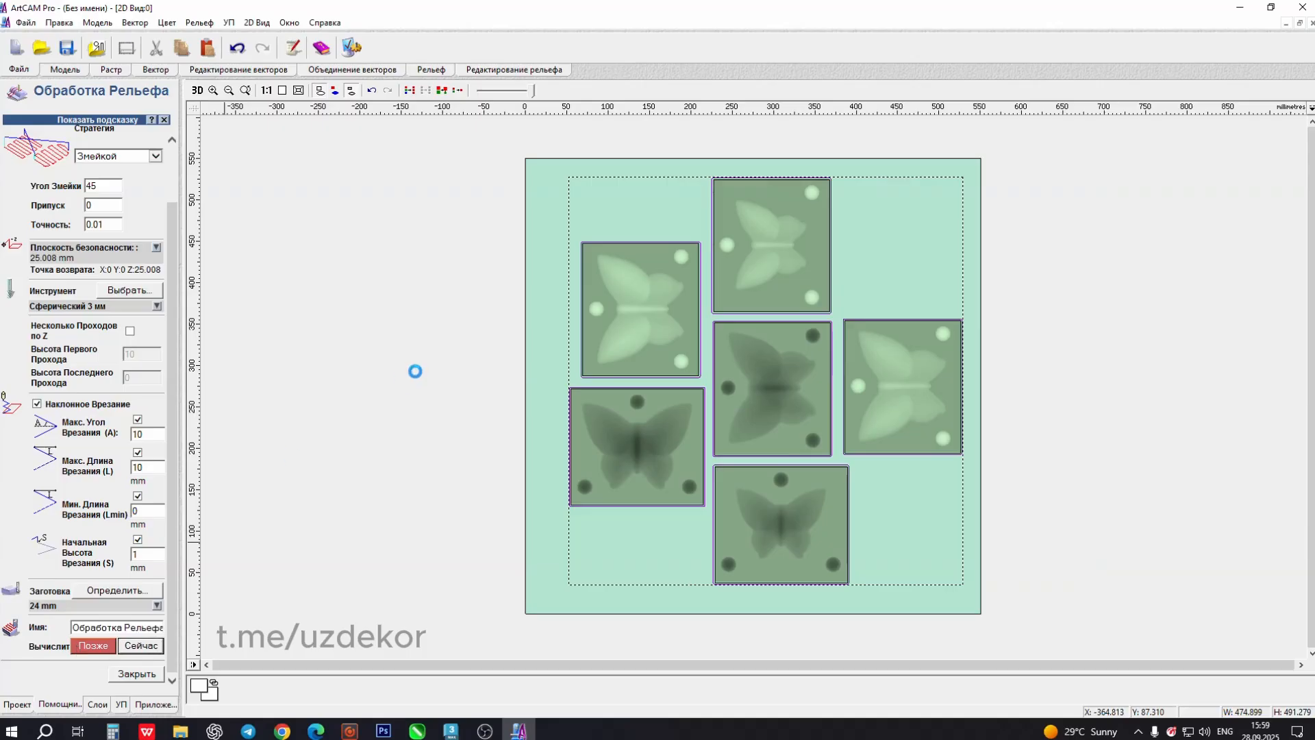
{"action": "left_click", "coordinate": [197, 92]}
{"action": "left_click", "coordinate": [767, 393]}
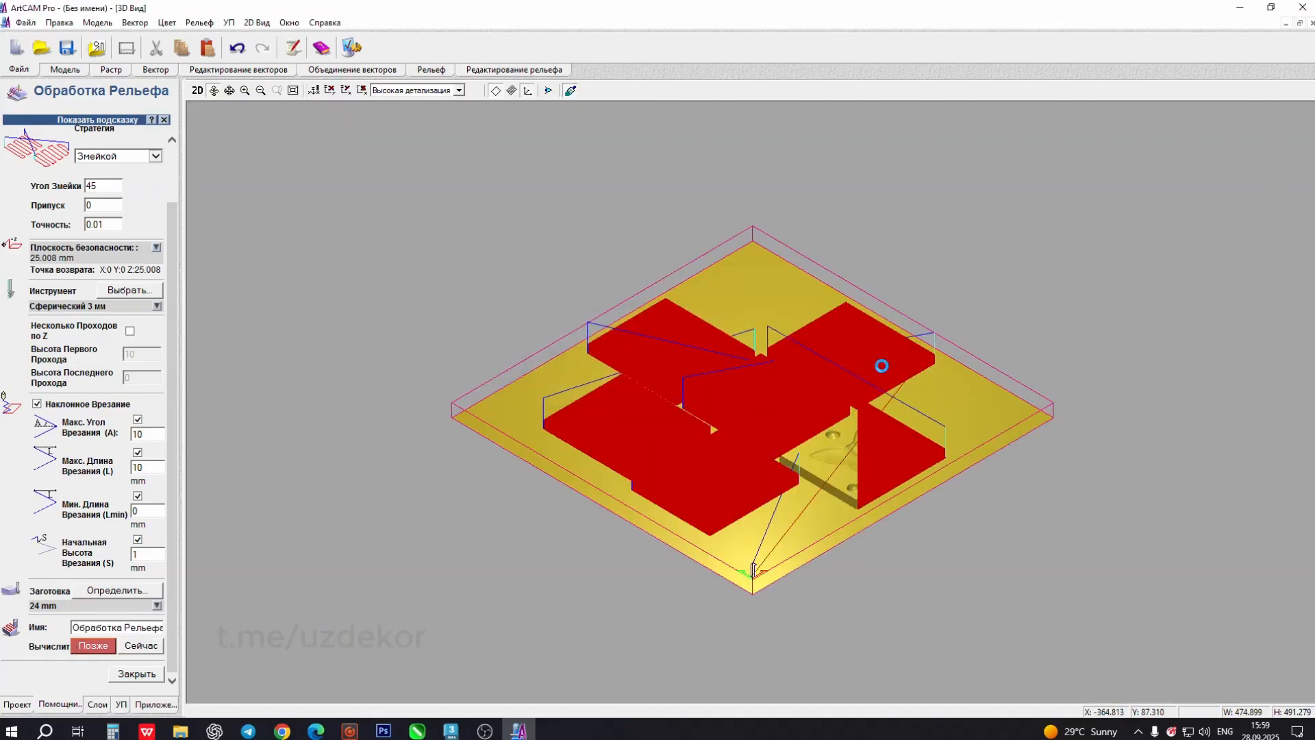
{"action": "left_click_drag", "start_coordinate": [884, 368], "coordinate": [804, 479]}
{"action": "scroll", "coordinate": [804, 479], "scroll_direction": "up", "scroll_amount": 3}
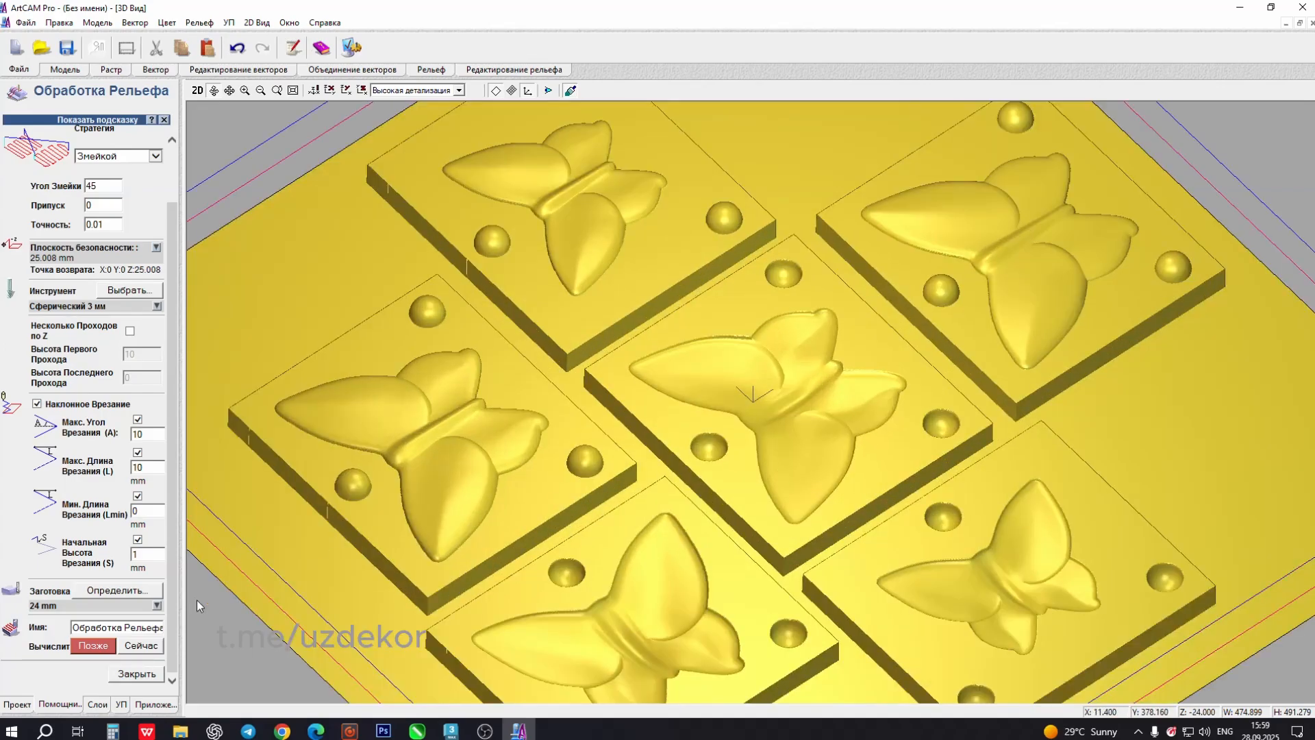
- Leave the machining settings and simulate the calculated toolpath on the block at medium resolution
{"action": "left_click", "coordinate": [141, 673]}
{"action": "left_click", "coordinate": [52, 472]}
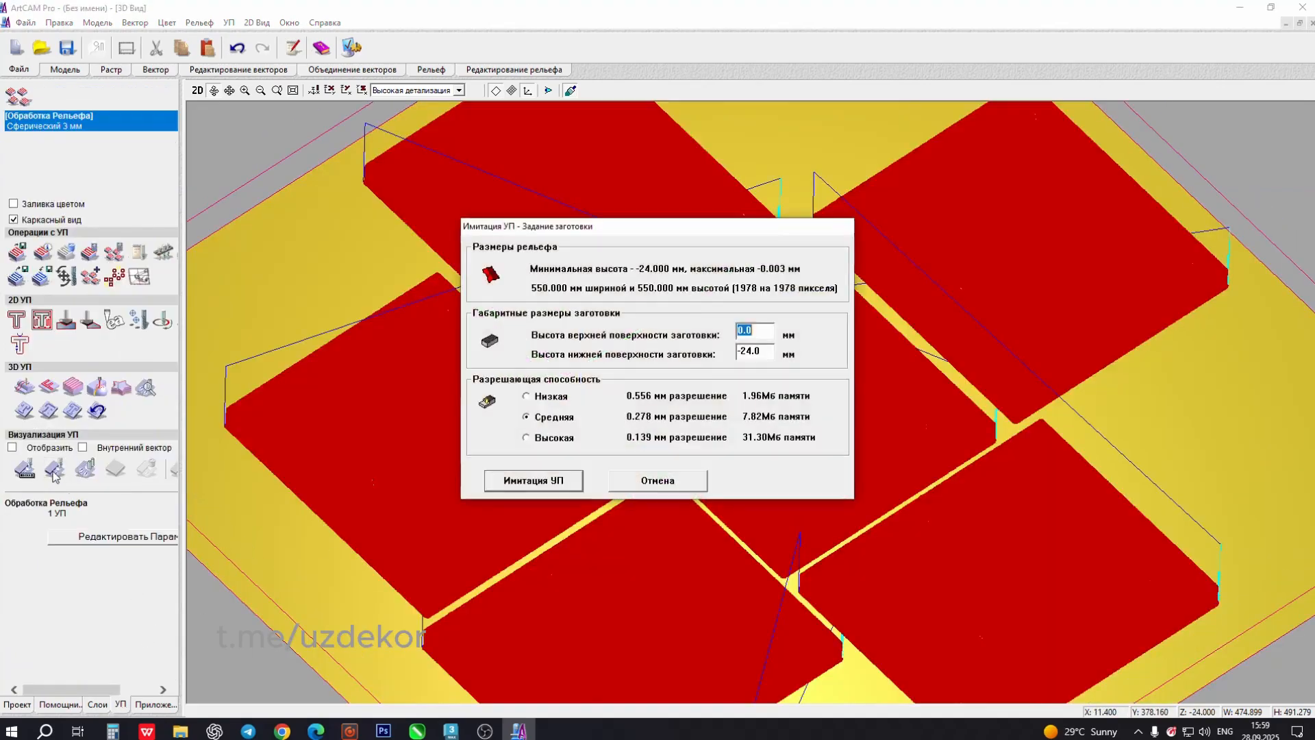
{"action": "left_click", "coordinate": [540, 480]}
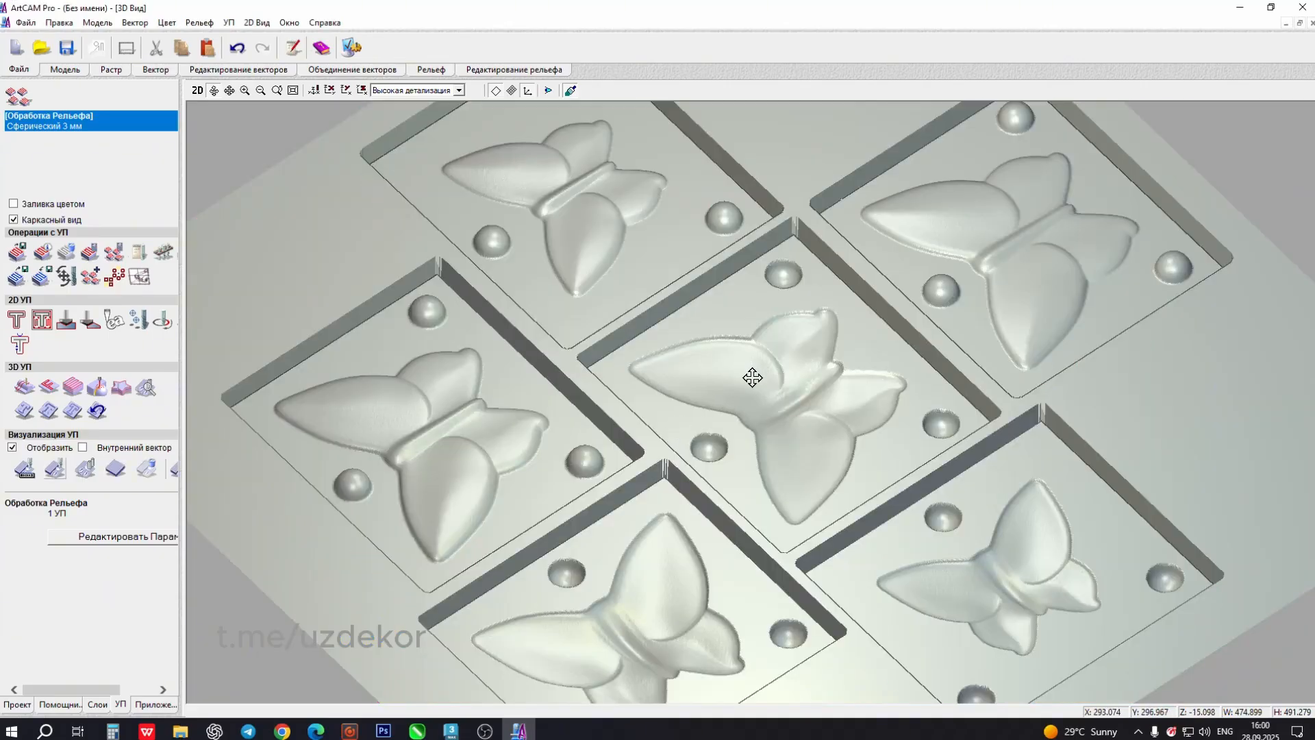
- Examine the simulated butterfly plates and their pocket edges from several angles, and remove the simulation
{"action": "left_click_drag", "start_coordinate": [775, 351], "coordinate": [767, 495]}
{"action": "scroll", "coordinate": [630, 350], "scroll_direction": "up", "scroll_amount": 3}
{"action": "left_click_drag", "start_coordinate": [630, 351], "coordinate": [567, 215]}
{"action": "scroll", "coordinate": [696, 329], "scroll_direction": "down", "scroll_amount": 4}
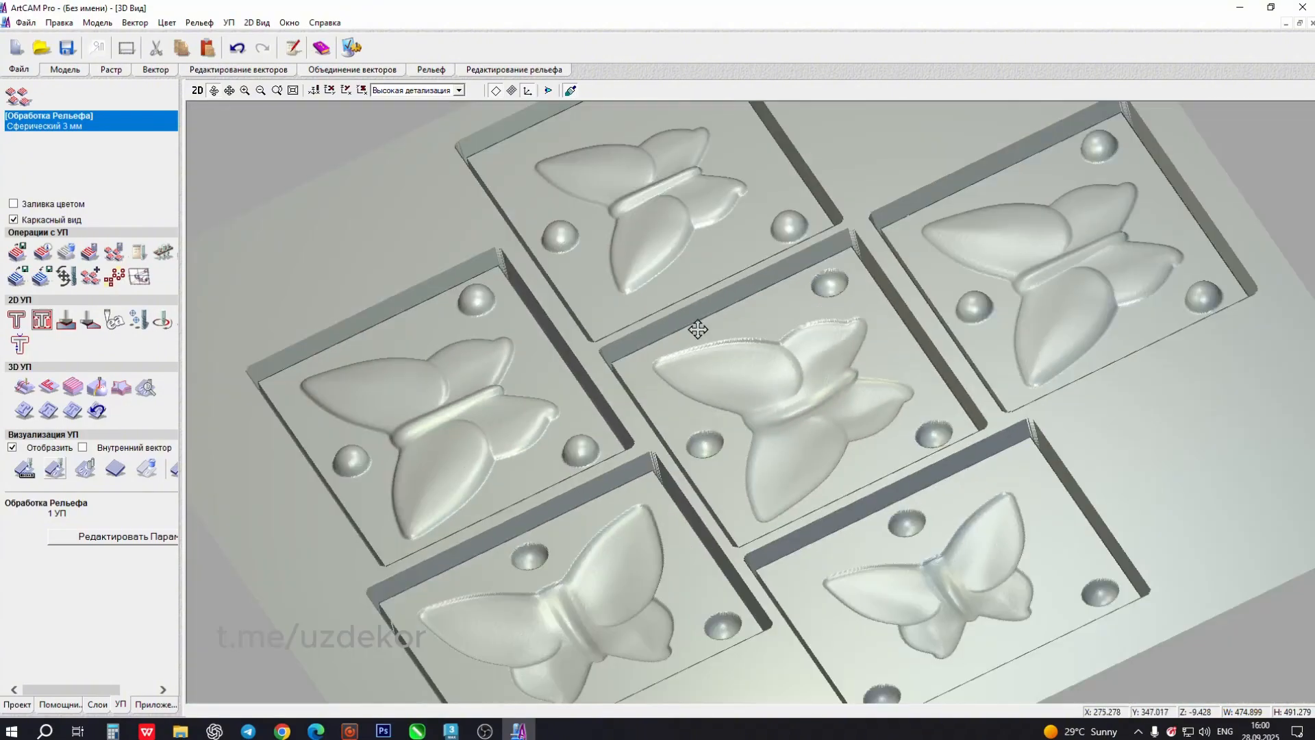
{"action": "left_click_drag", "start_coordinate": [696, 329], "coordinate": [675, 288]}
{"action": "scroll", "coordinate": [1050, 327], "scroll_direction": "up", "scroll_amount": 1}
{"action": "left_click_drag", "start_coordinate": [1051, 327], "coordinate": [966, 442]}
{"action": "scroll", "coordinate": [820, 388], "scroll_direction": "down", "scroll_amount": 2}
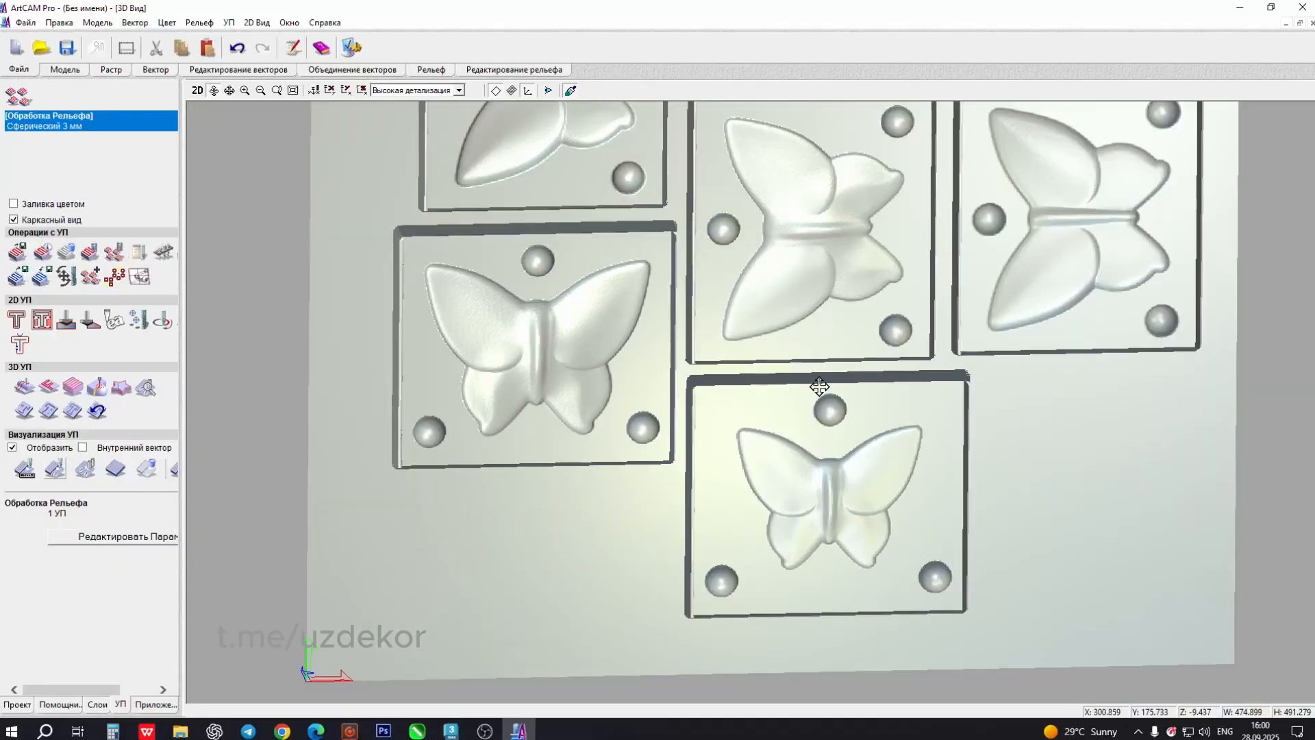
{"action": "left_click_drag", "start_coordinate": [819, 387], "coordinate": [922, 308]}
{"action": "middle_click_drag", "start_coordinate": [918, 304], "coordinate": [754, 463]}
{"action": "left_click_drag", "start_coordinate": [769, 353], "coordinate": [696, 224]}
{"action": "middle_click_drag", "start_coordinate": [662, 113], "coordinate": [636, 348]}
{"action": "left_click_drag", "start_coordinate": [636, 349], "coordinate": [438, 478]}
{"action": "left_click", "coordinate": [142, 471]}
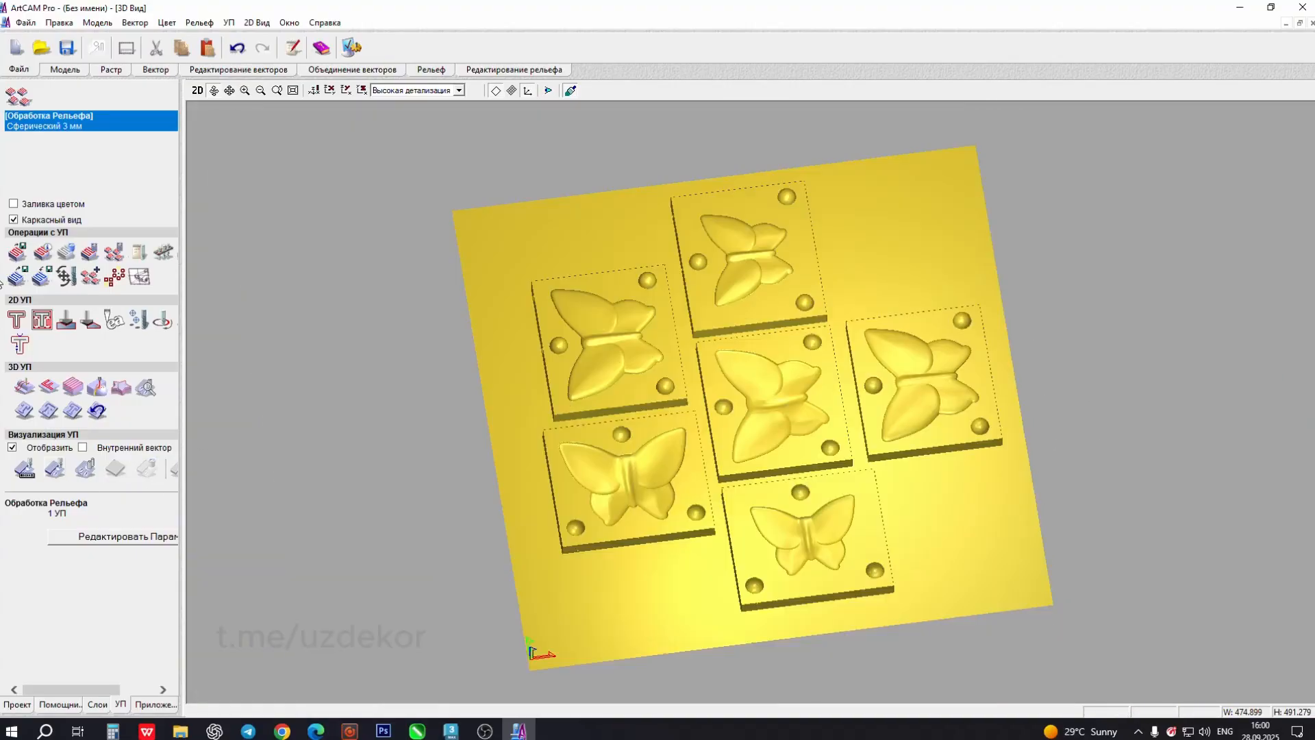
- Save the relief toolpath to the Desktop as 550x550x24 in the Axyz (*.nc) format
{"action": "left_click", "coordinate": [16, 255]}
{"action": "left_click", "coordinate": [474, 282]}
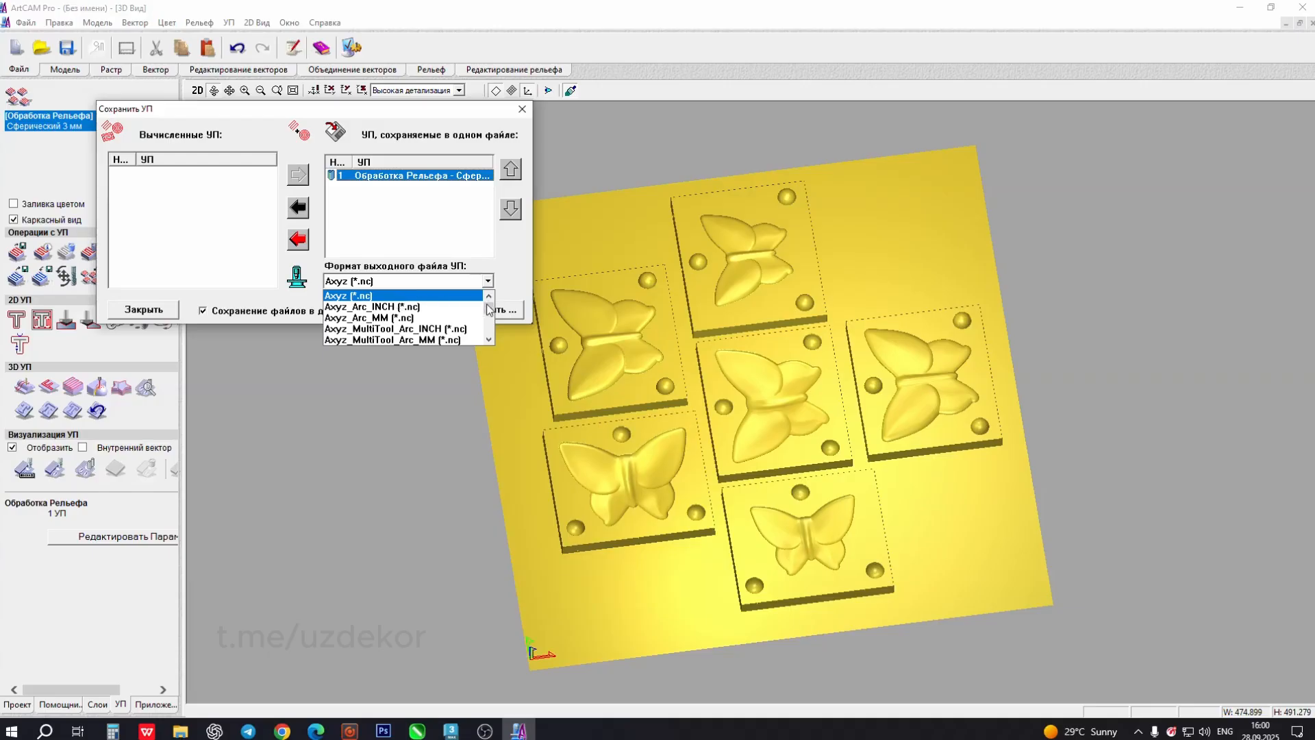
{"action": "mouse_move", "coordinate": [489, 309]}
{"action": "left_mouse_down"}
{"action": "mouse_move", "coordinate": [494, 343]}
{"action": "mouse_move", "coordinate": [491, 310]}
{"action": "left_mouse_up"}
{"action": "left_click", "coordinate": [506, 287]}
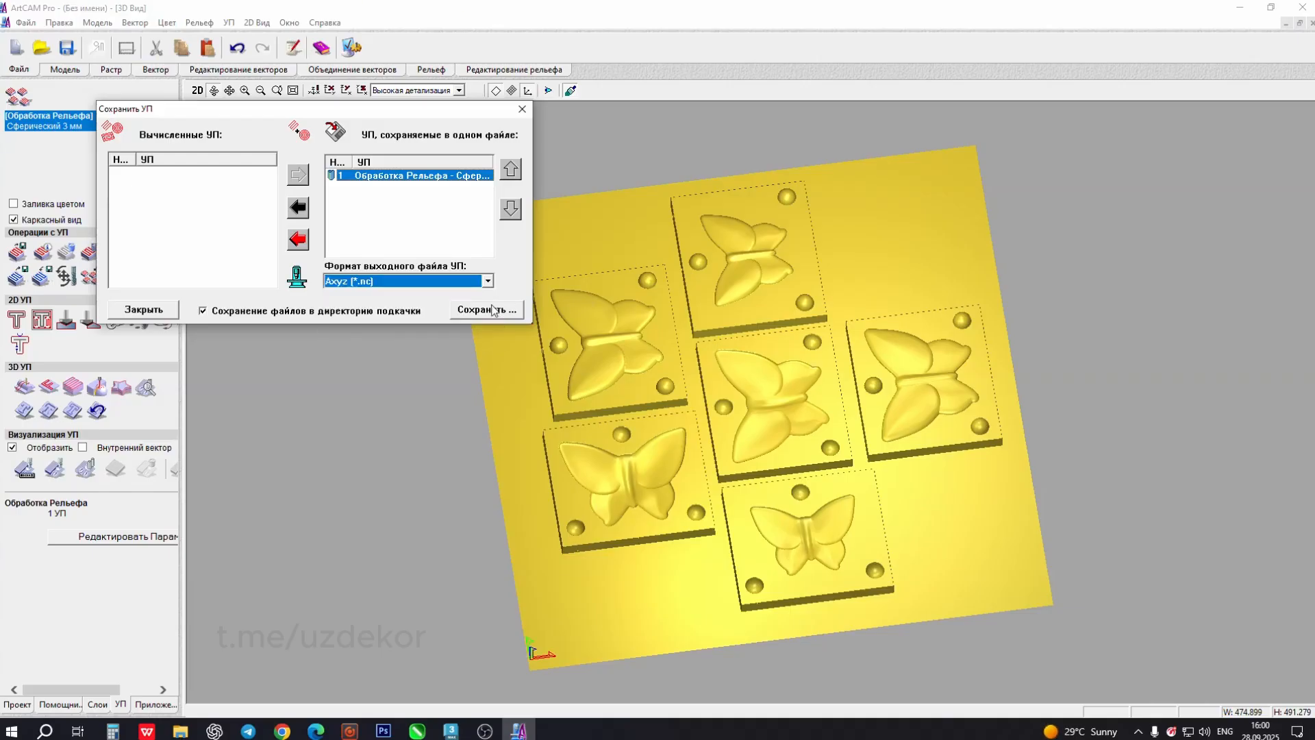
{"action": "left_click", "coordinate": [505, 312]}
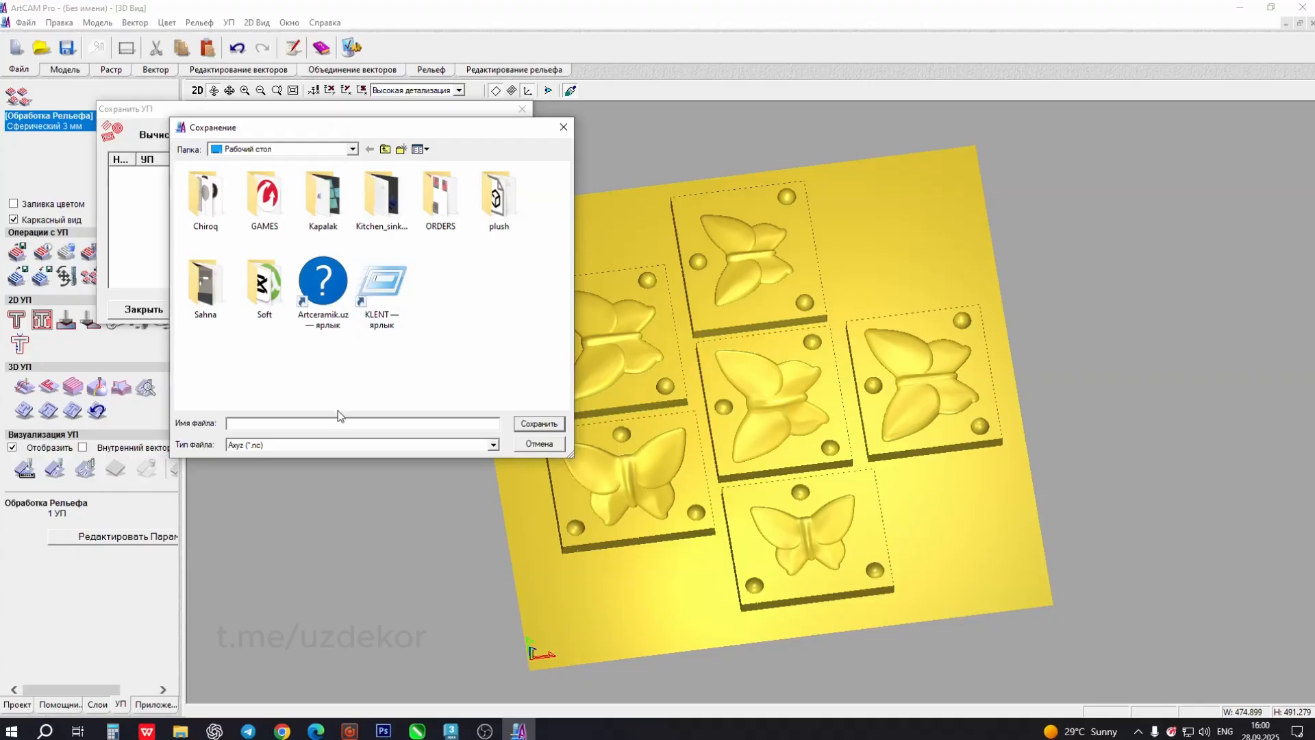
{"action": "type", "text": "550x550x24"}
{"action": "key", "text": "Return"}
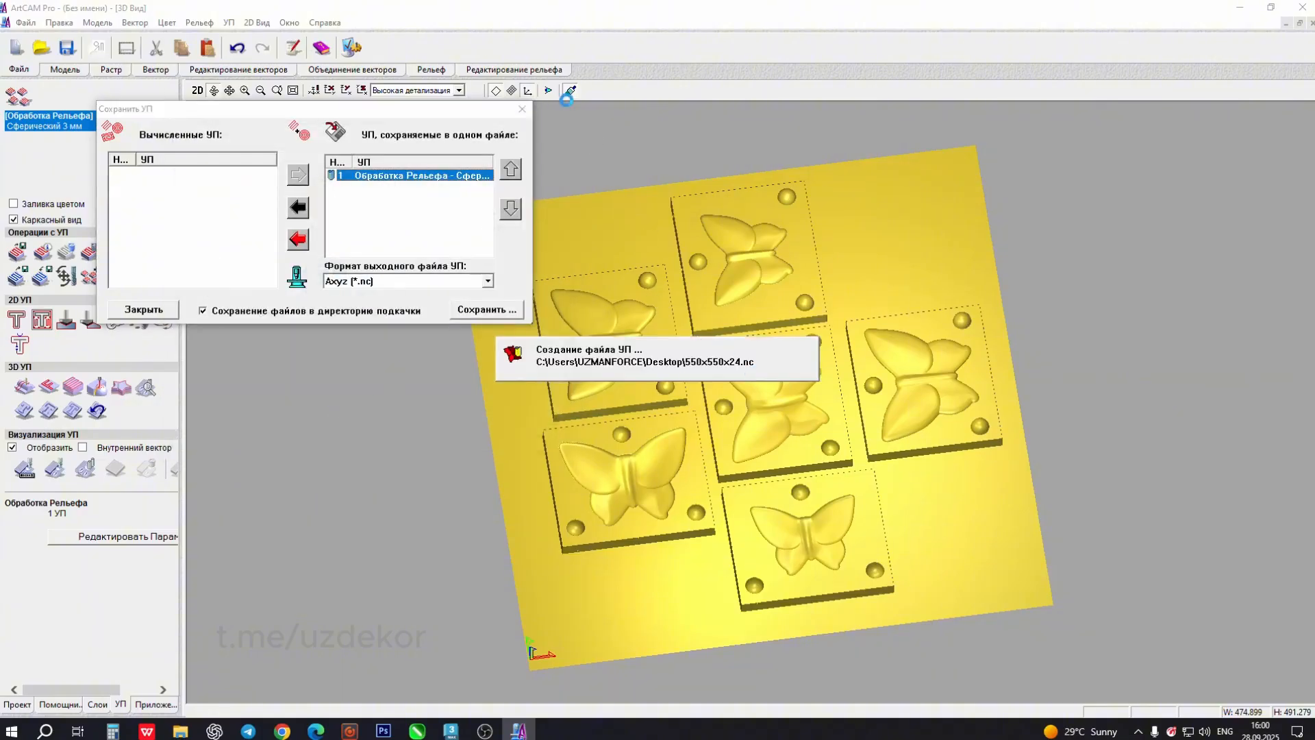
{"action": "left_click", "coordinate": [522, 109]}
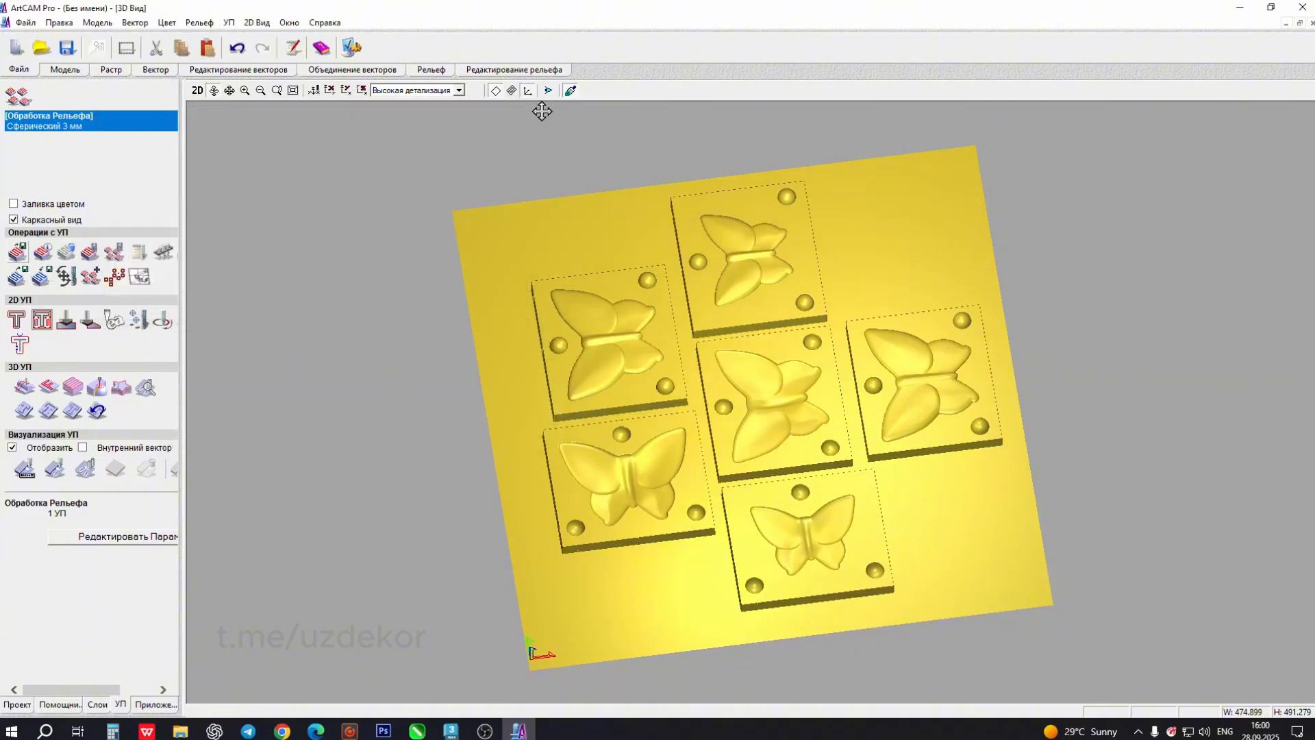